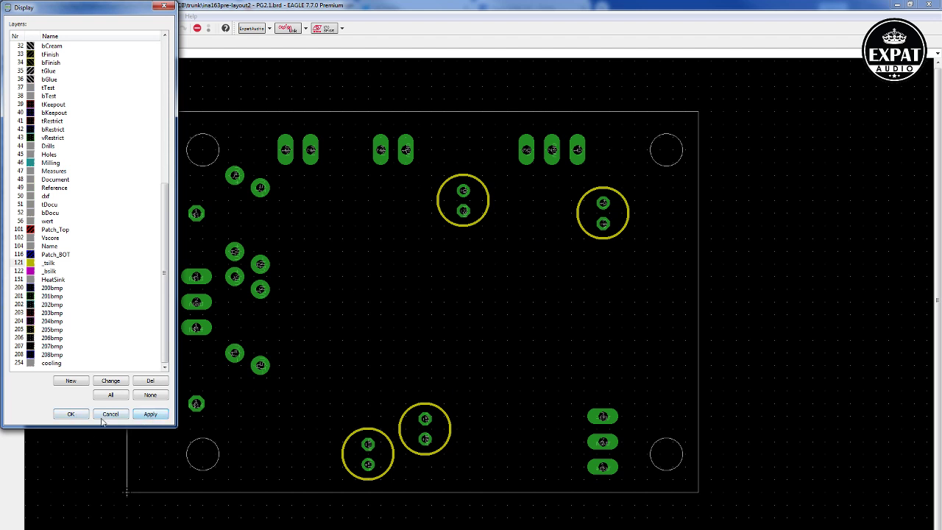
# Accept the board's current layer display selection.
pyautogui.click(70, 414)
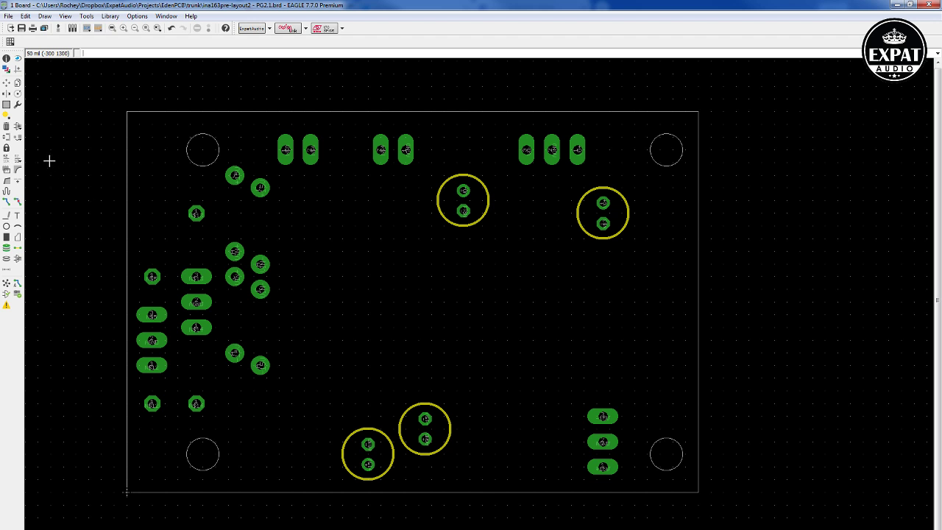
pyautogui.click(8, 15)
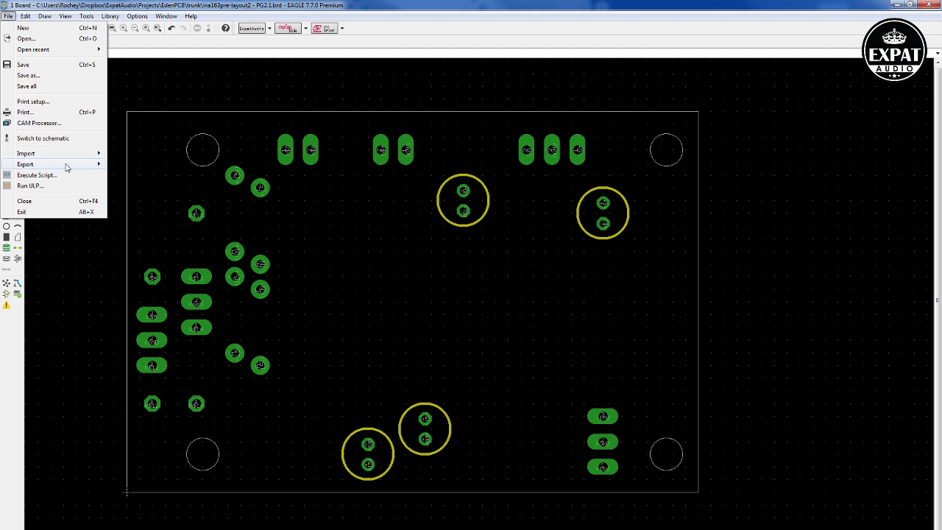
pyautogui.moveTo(74, 167)
pyautogui.click(152, 214)
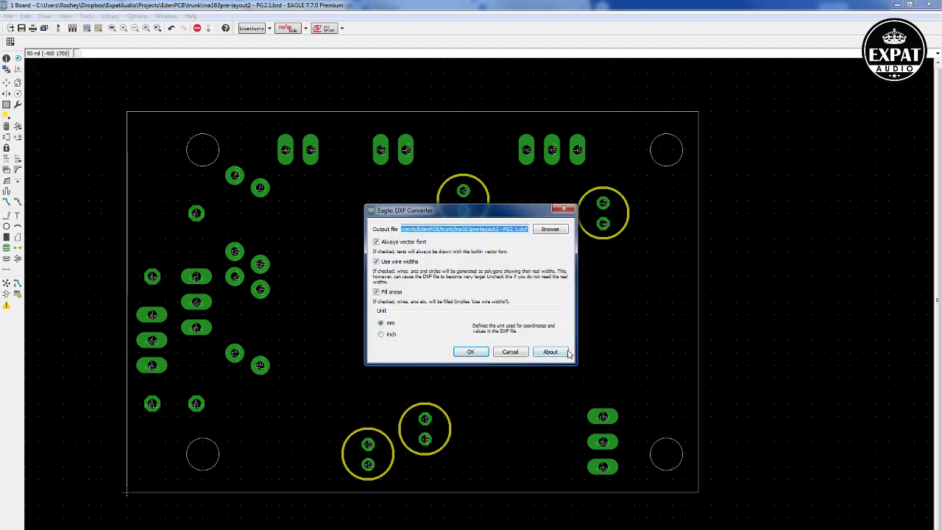
pyautogui.click(510, 352)
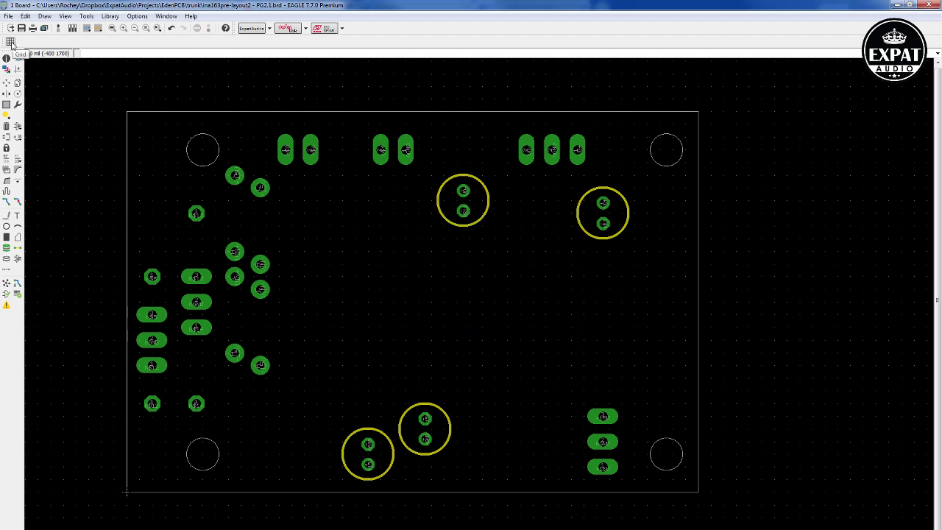
# Set the board's grid unit to mm.
pyautogui.click(10, 43)
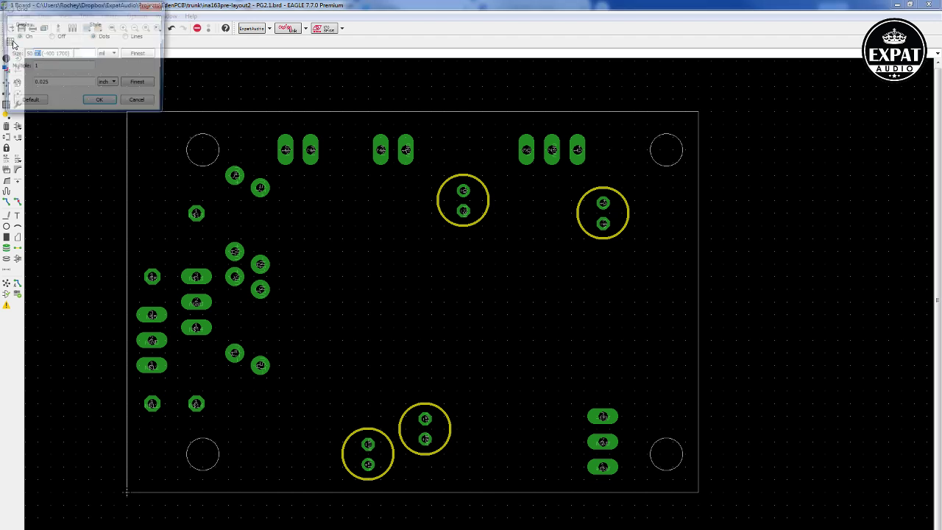
pyautogui.click(109, 54)
pyautogui.click(108, 67)
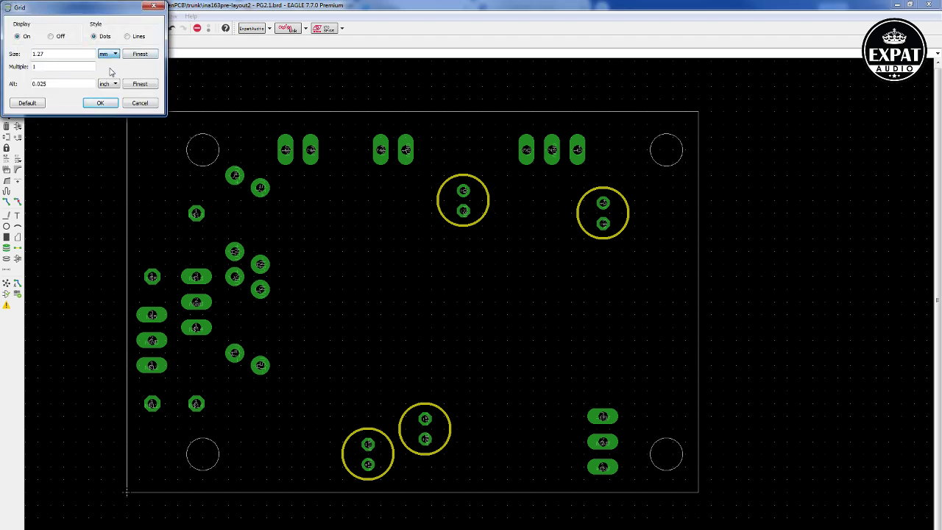
pyautogui.click(100, 103)
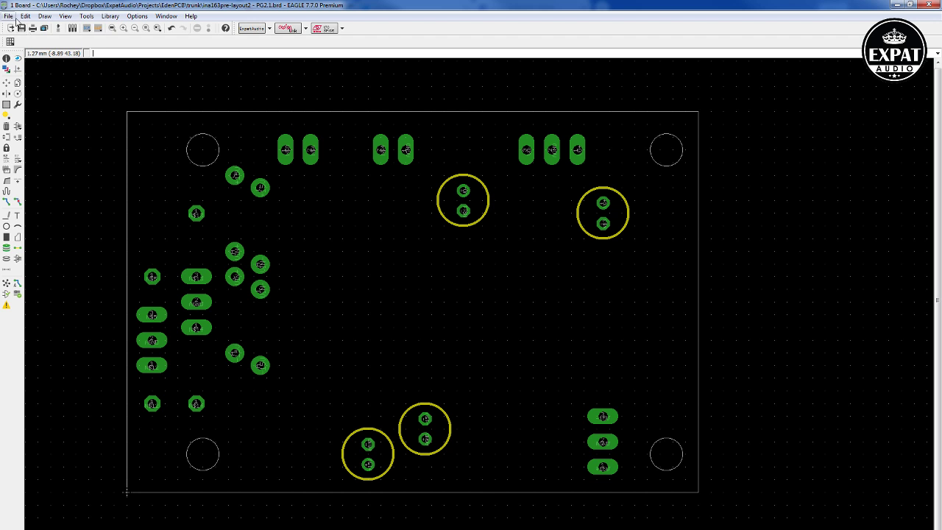
# Start a DXF export of the board and browse to the EdenPCB project folder for the output file.
pyautogui.click(16, 19)
pyautogui.moveTo(62, 168)
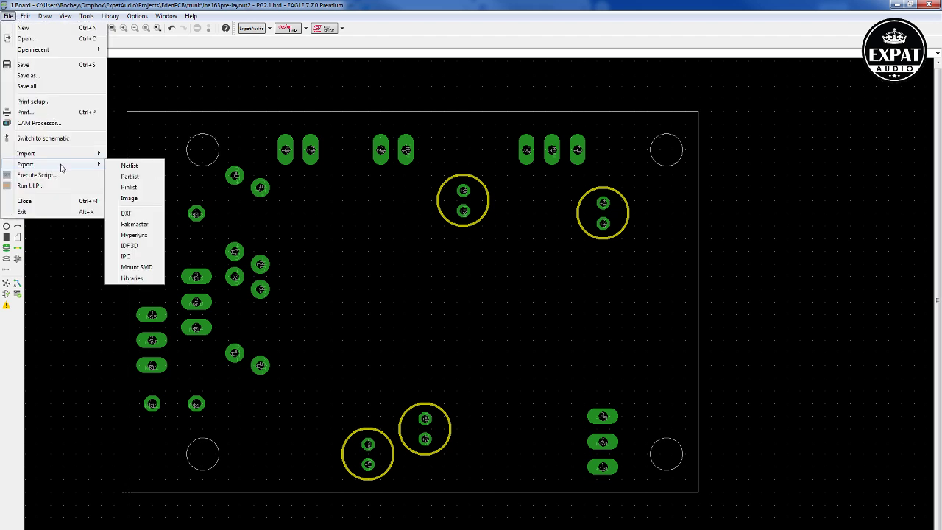
pyautogui.click(143, 214)
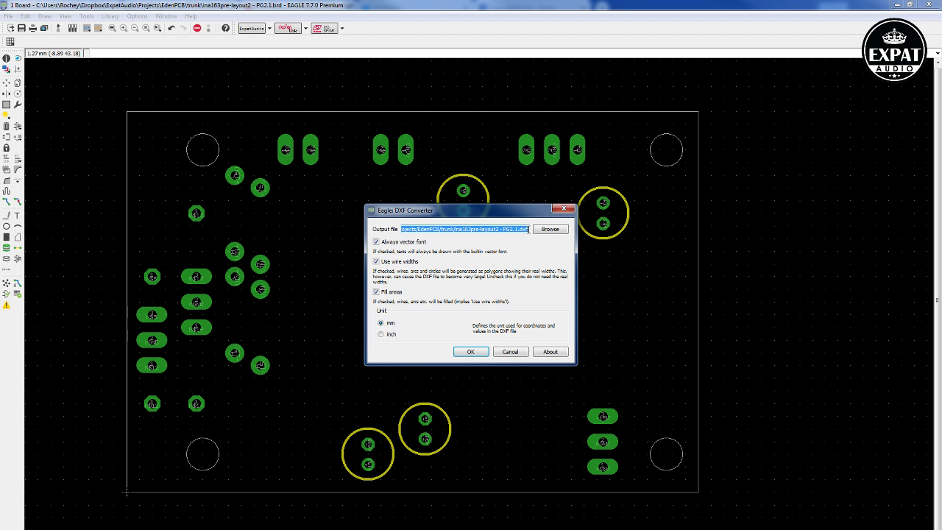
pyautogui.click(548, 229)
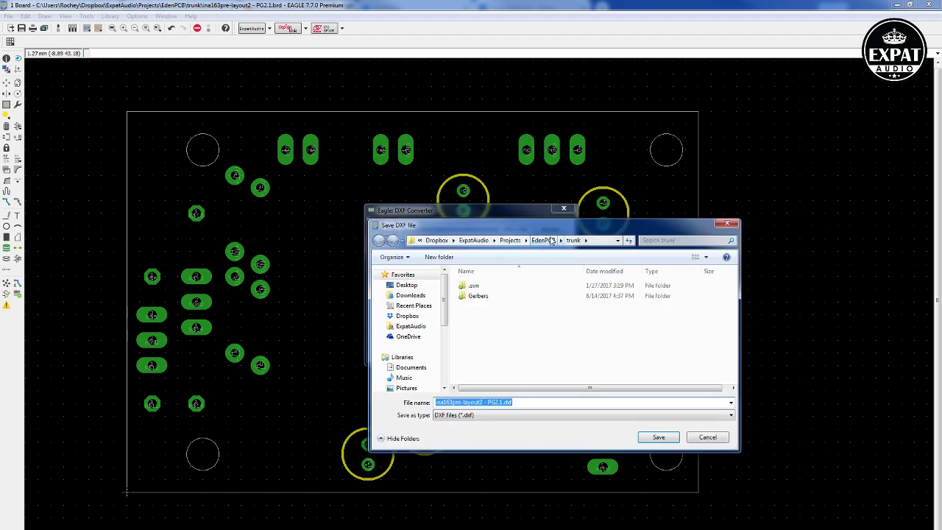
pyautogui.click(545, 240)
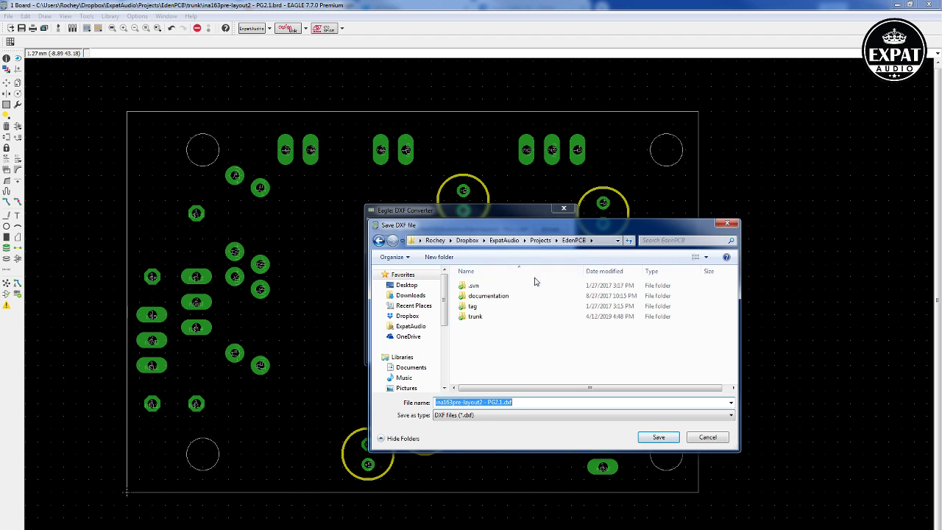
# Create a folder named 3dprintedjig in EdenPCB and export the board into it as ina163pre-layout2 - PG2.1.dxf in mm.
pyautogui.click(545, 341)
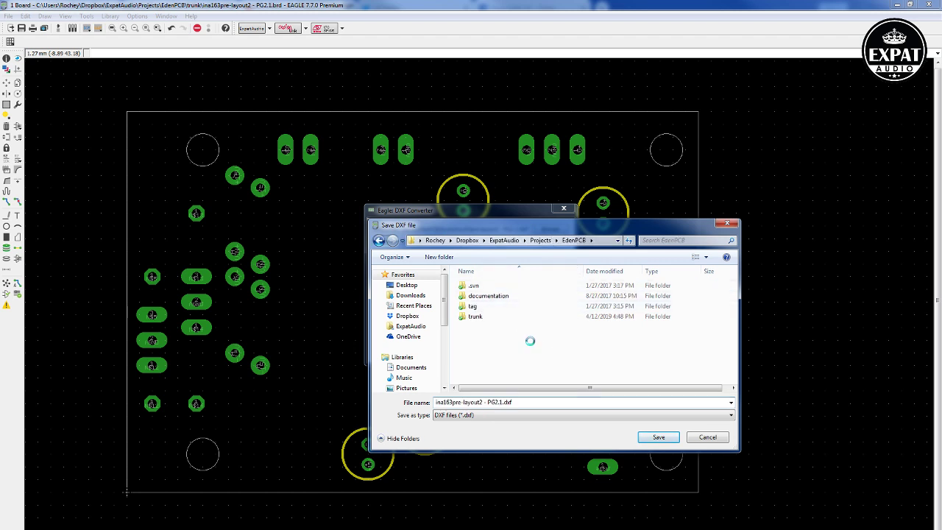
pyautogui.rightClick(528, 342)
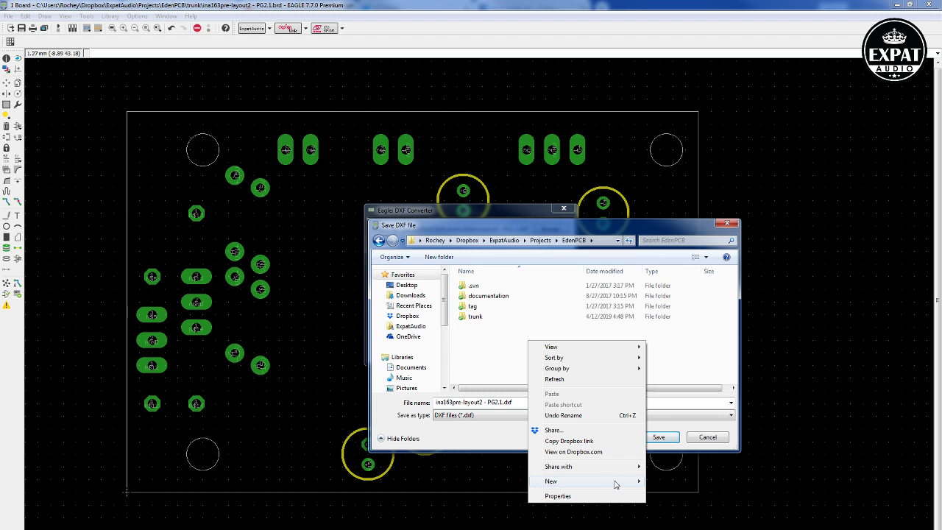
pyautogui.moveTo(616, 481)
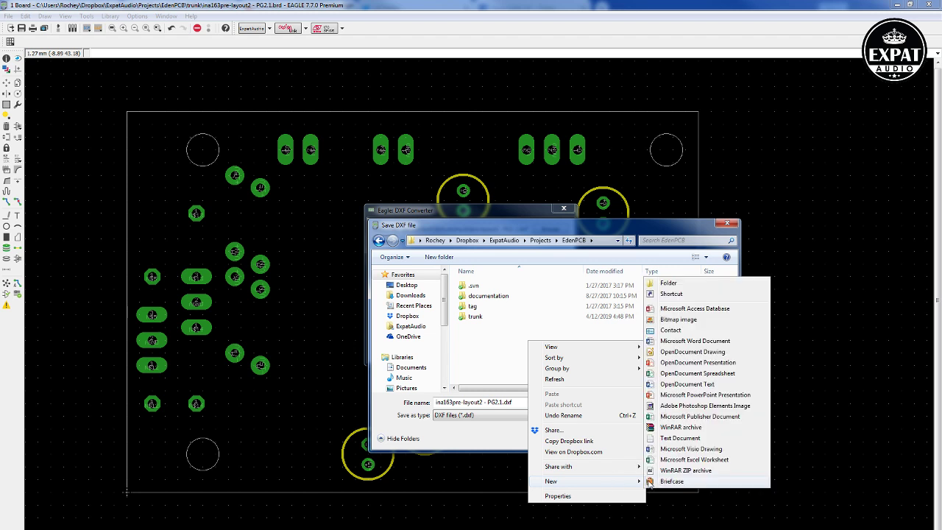
pyautogui.click(683, 285)
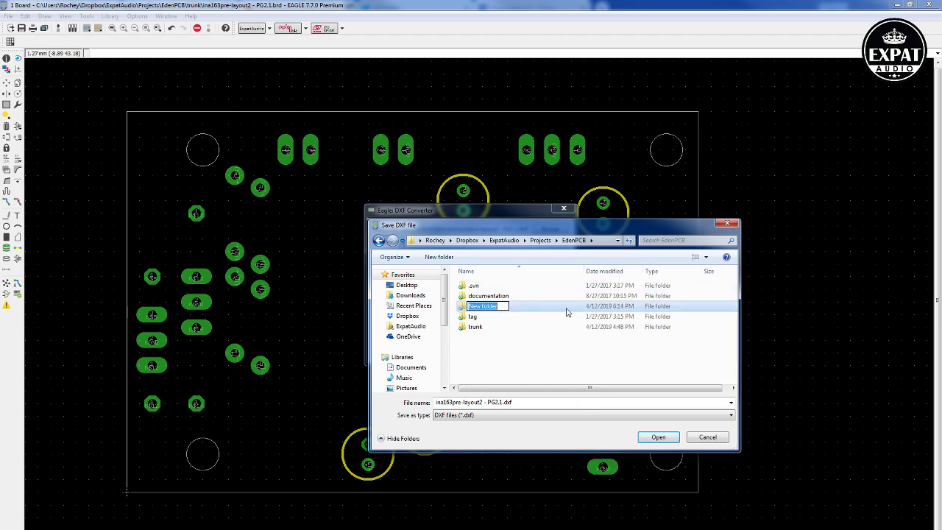
pyautogui.write('3dprintedjig')
pyautogui.press('Return')
pyautogui.press('Return')
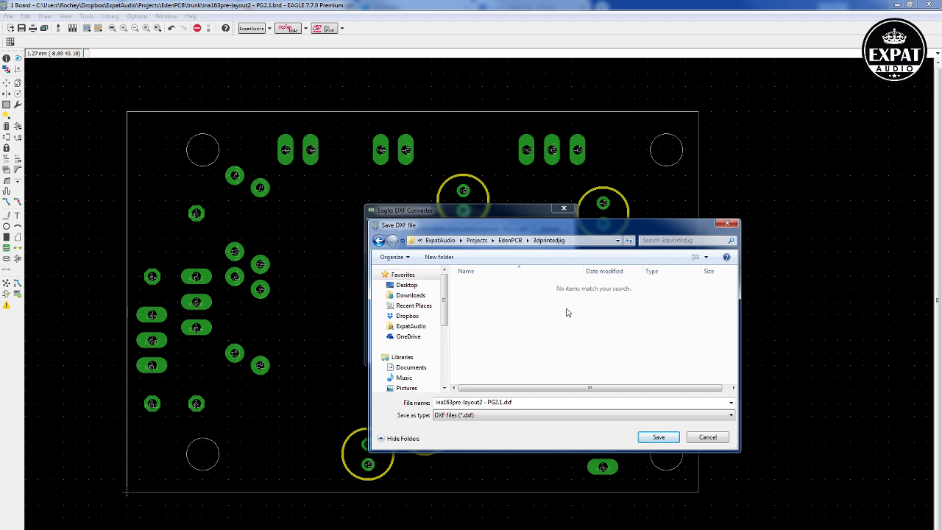
pyautogui.click(652, 439)
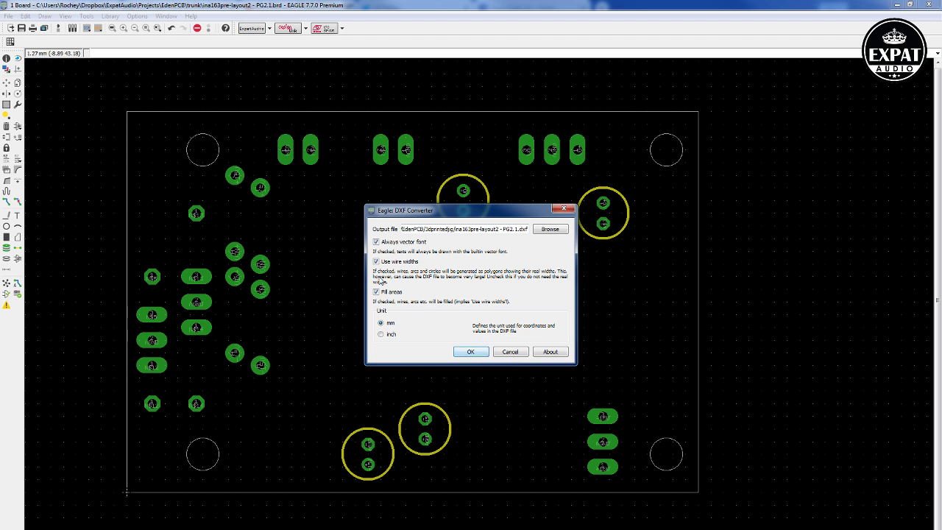
pyautogui.click(470, 352)
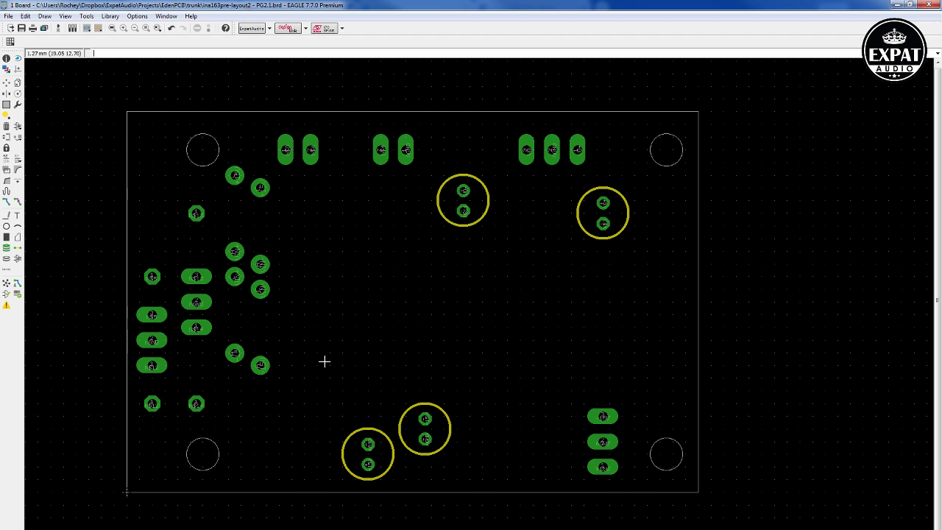
# Switch to Autodesk Fusion 360 and create a new design.
pyautogui.moveTo(195, 529)
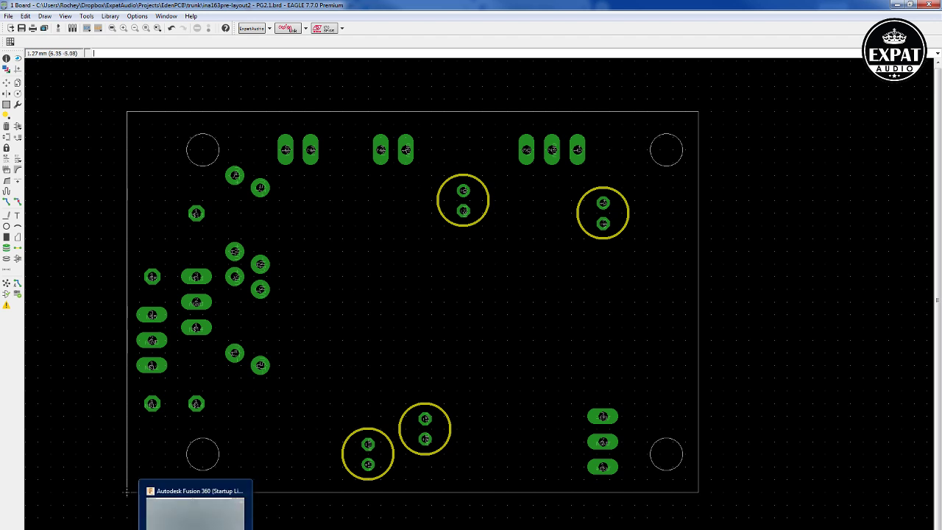
pyautogui.click(194, 511)
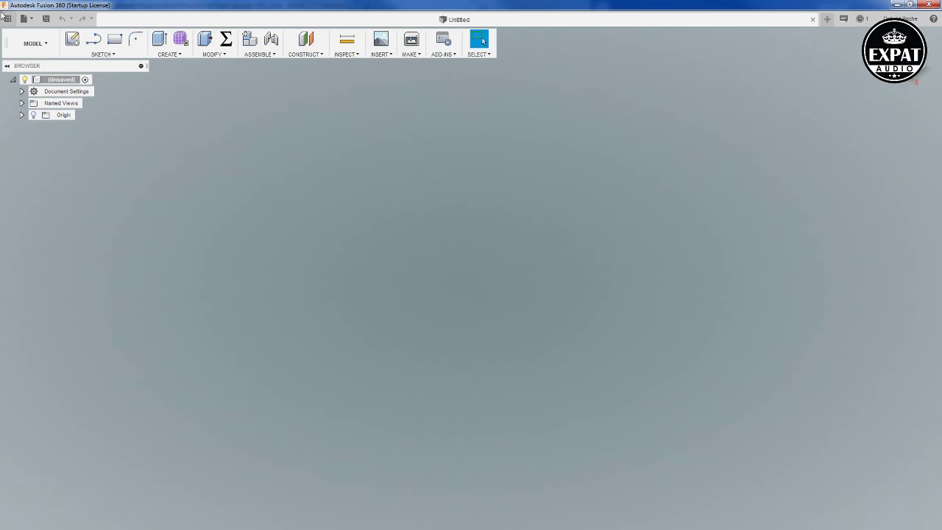
pyautogui.click(22, 18)
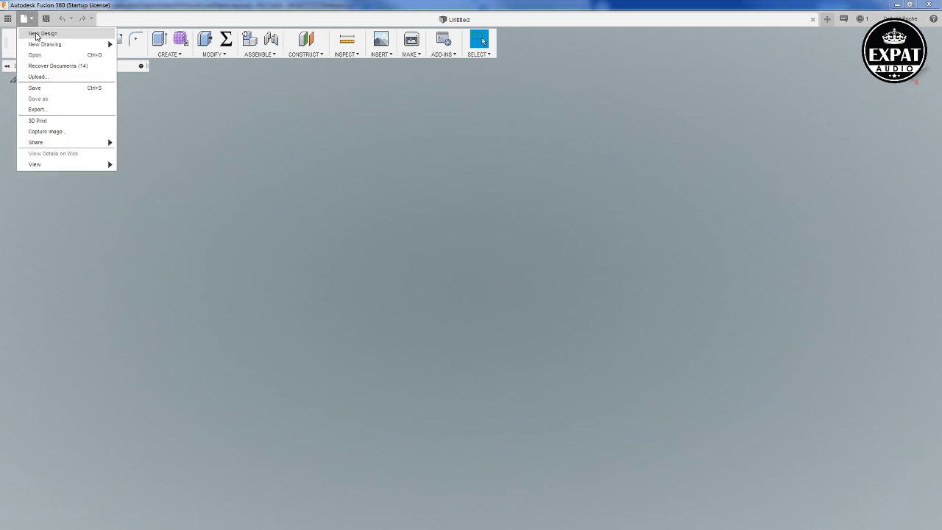
pyautogui.click(40, 34)
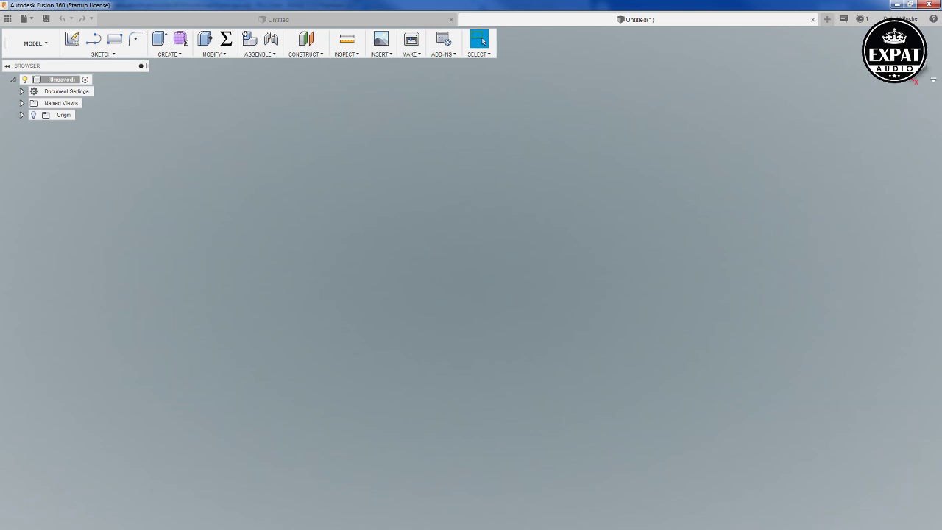
# Start a sketch on an origin plane and load ina163pre-layout2 - PG2.1.dxf from the 3dprintedjig folder for insertion as a single sketch.
pyautogui.click(74, 40)
pyautogui.click(508, 256)
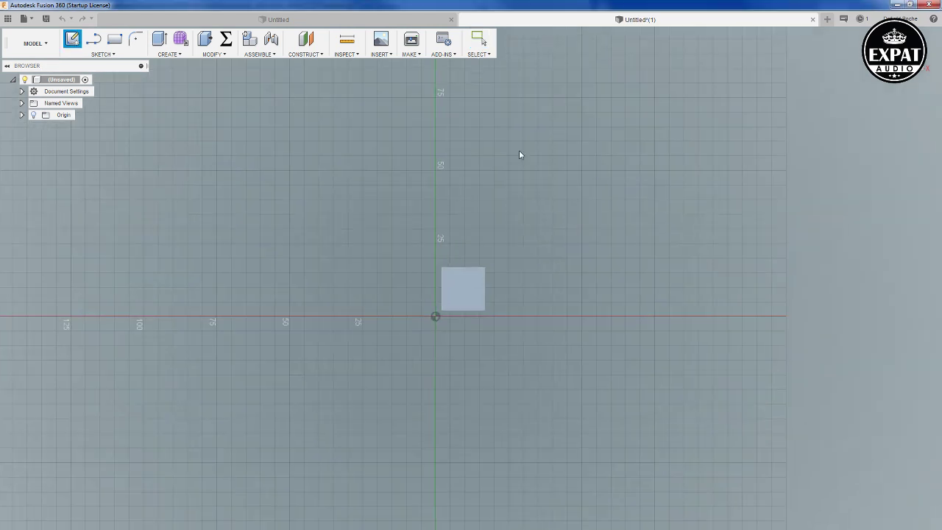
pyautogui.click(381, 55)
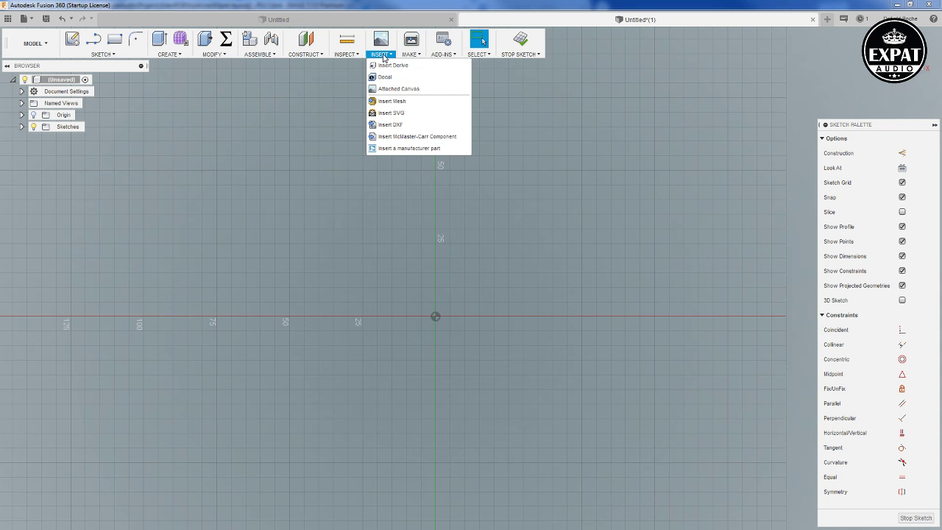
pyautogui.click(414, 125)
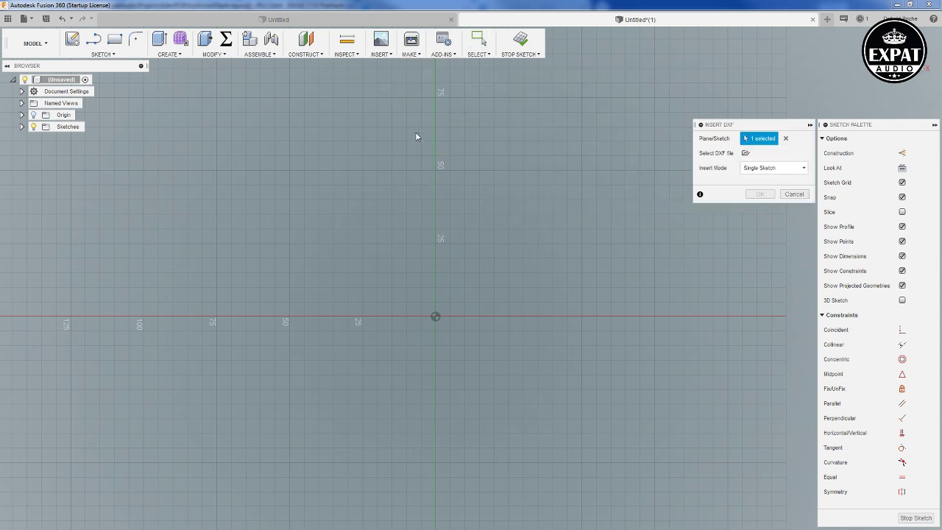
pyautogui.click(747, 153)
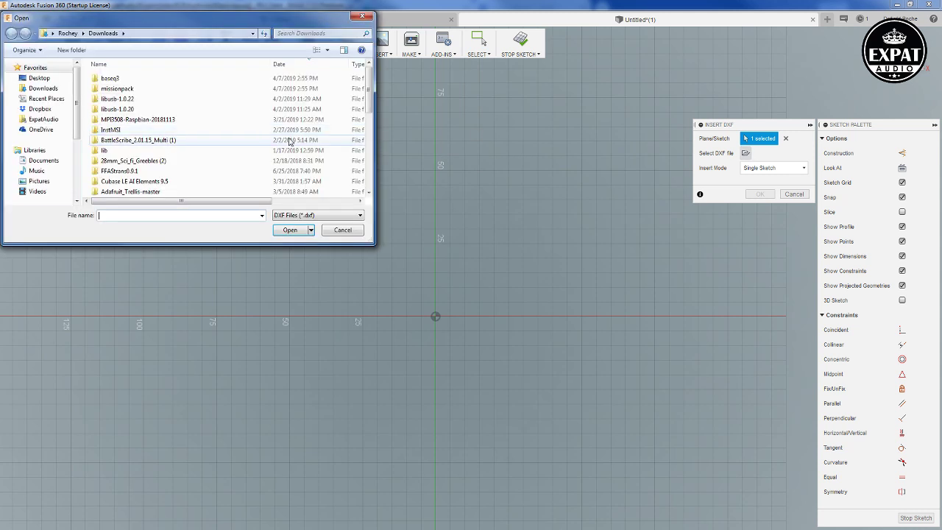
pyautogui.click(60, 100)
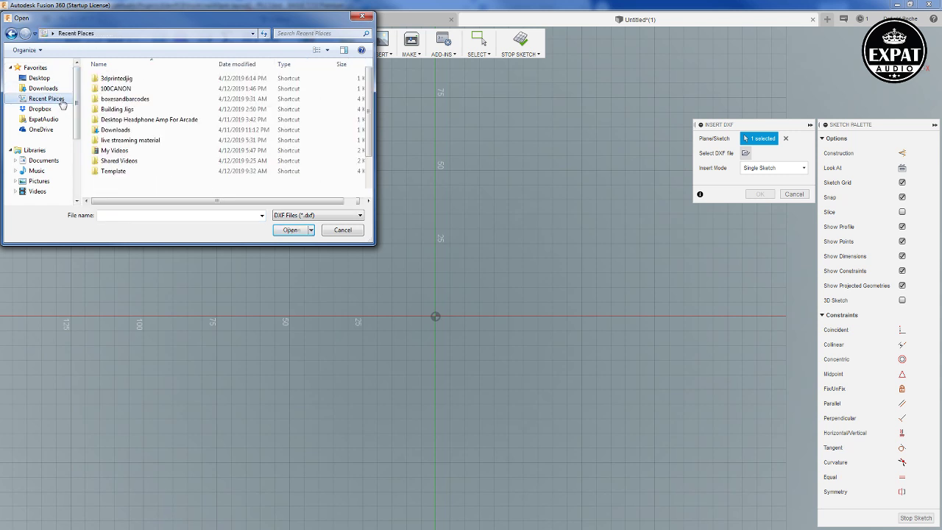
pyautogui.doubleClick(98, 78)
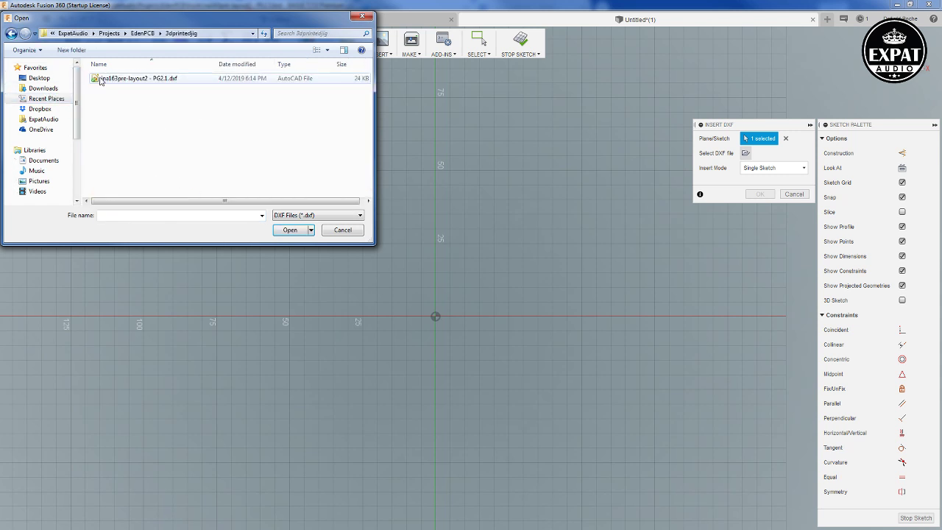
pyautogui.doubleClick(101, 79)
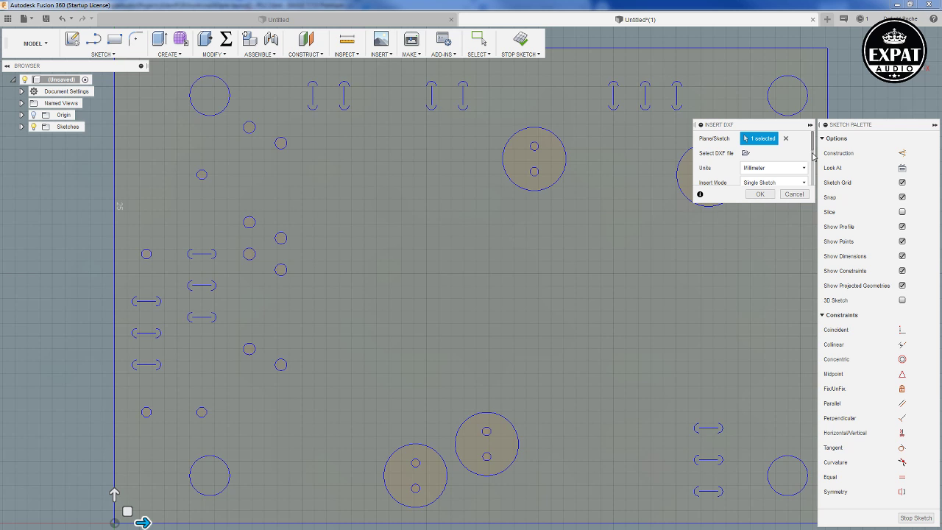
# Review the layers in the DXF import, cancel the insertion and undo the new sketch.
pyautogui.moveTo(814, 148); pyautogui.dragTo(806, 190)
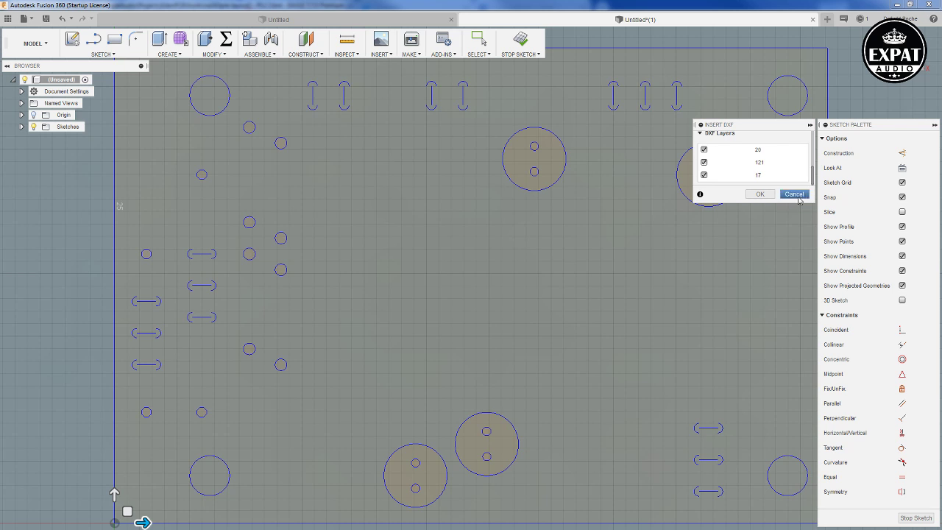
pyautogui.click(796, 196)
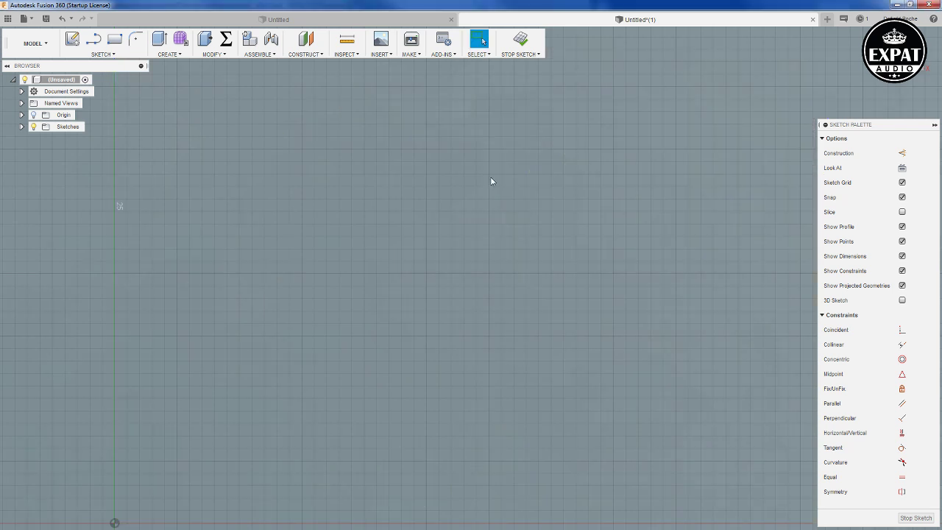
pyautogui.hotkey('ctrl', 'z')
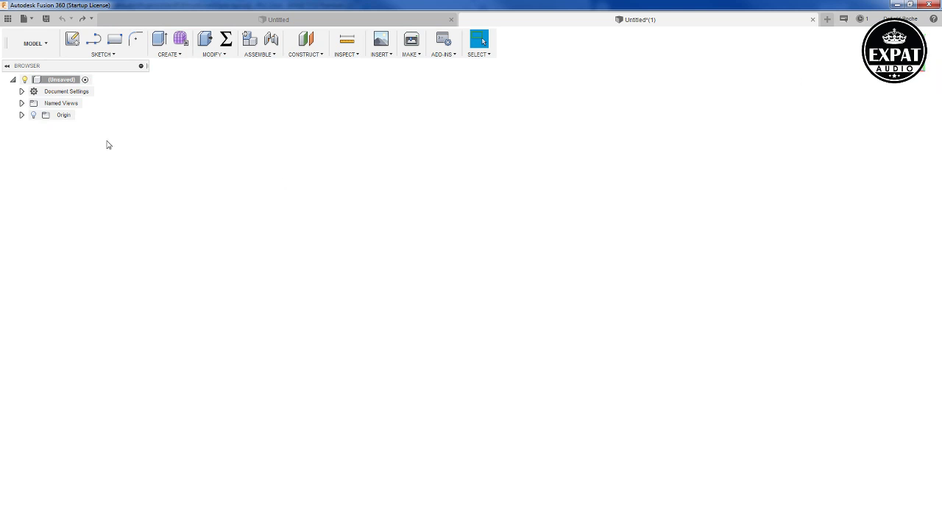
# Close the current untitled design without saving its changes and return to the empty untitled design.
pyautogui.click(72, 39)
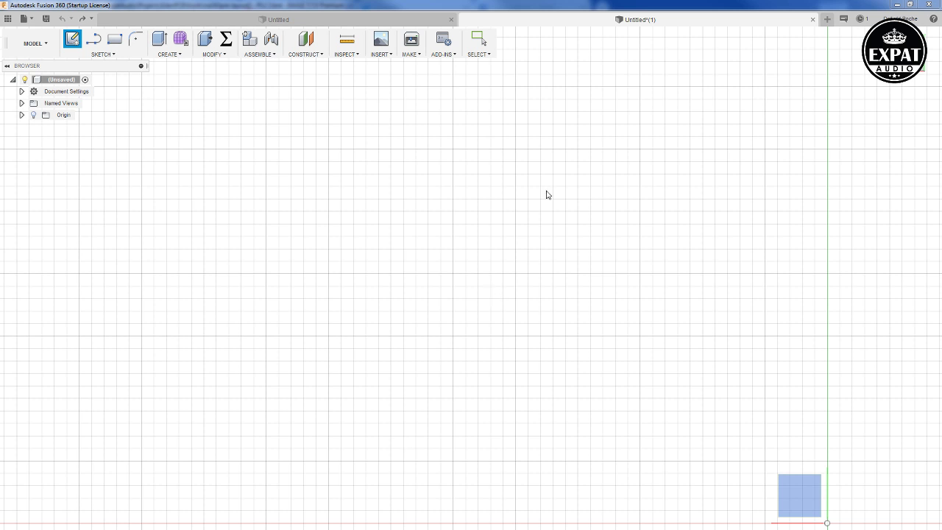
pyautogui.click(34, 115)
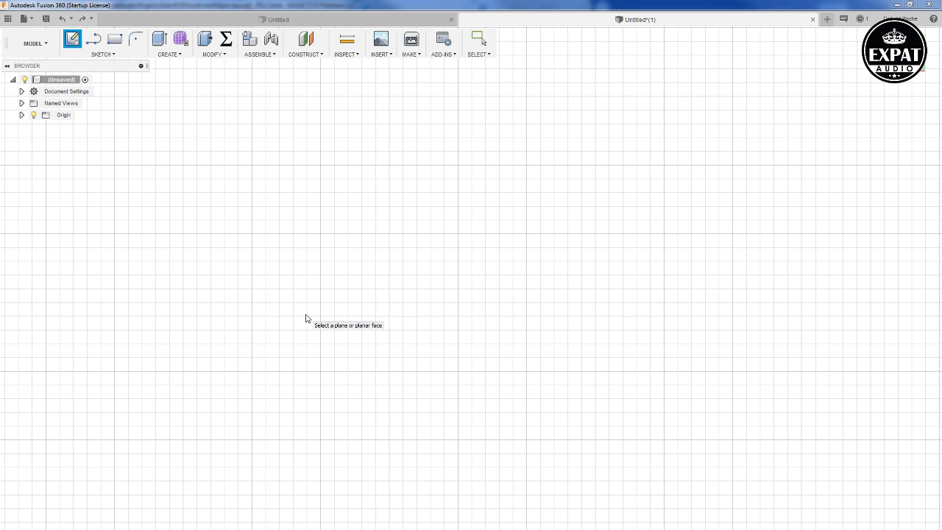
pyautogui.click(811, 19)
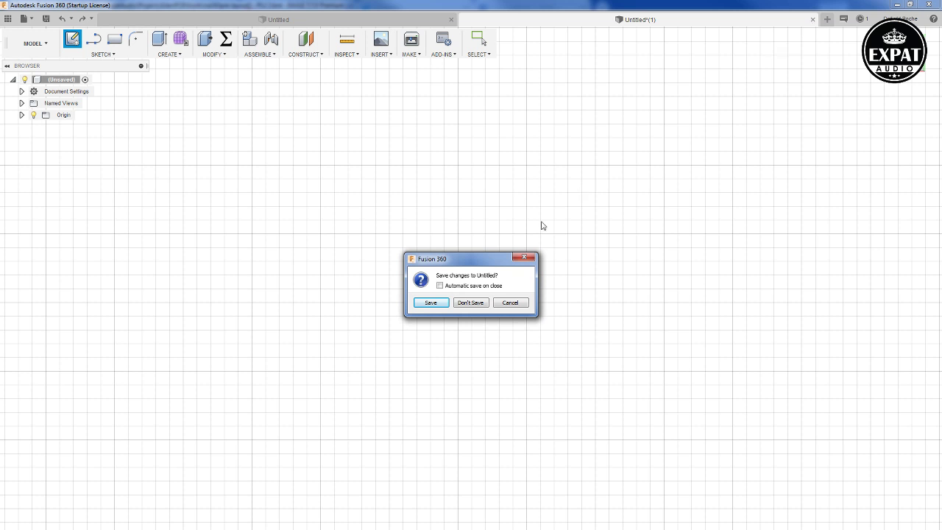
pyautogui.click(471, 303)
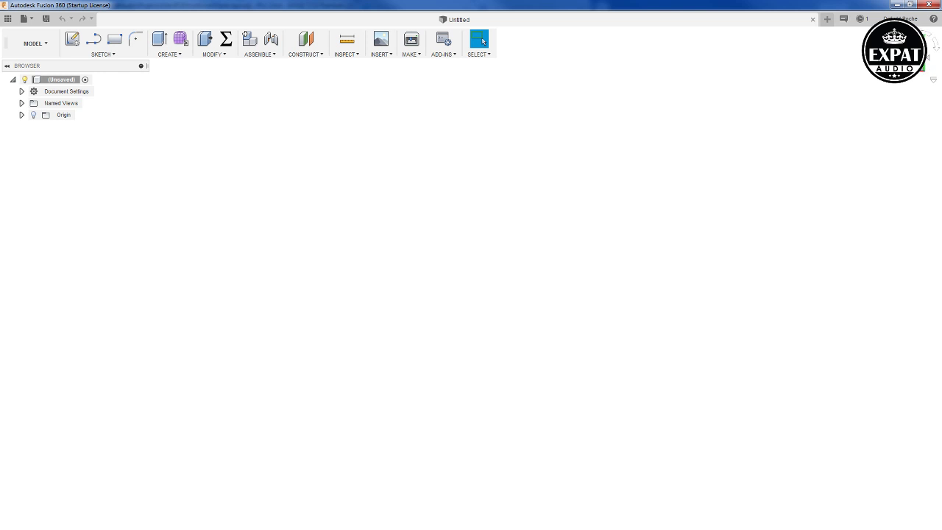
# Insert ina163pre-layout2 - PG2.1.dxf on an origin plane as a single sketch in millimetres with layers 20, 121 and 17.
pyautogui.click(378, 55)
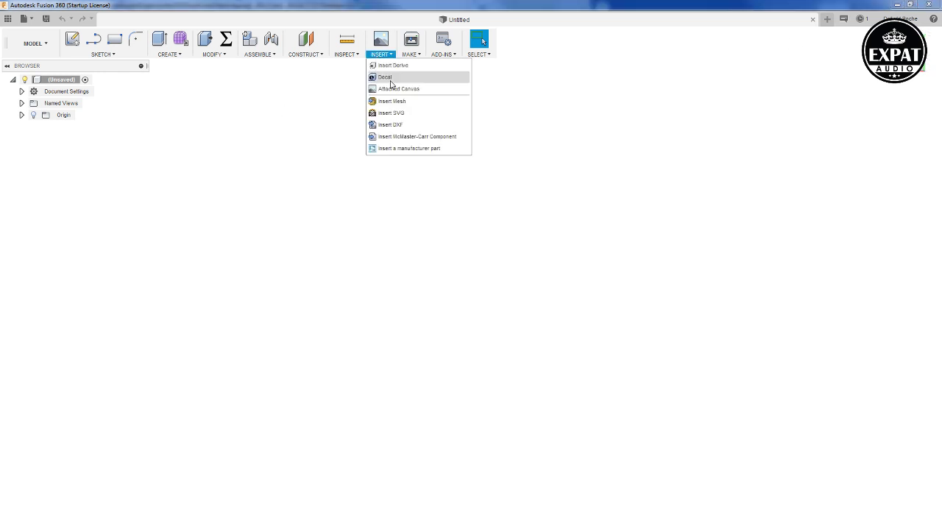
pyautogui.click(400, 125)
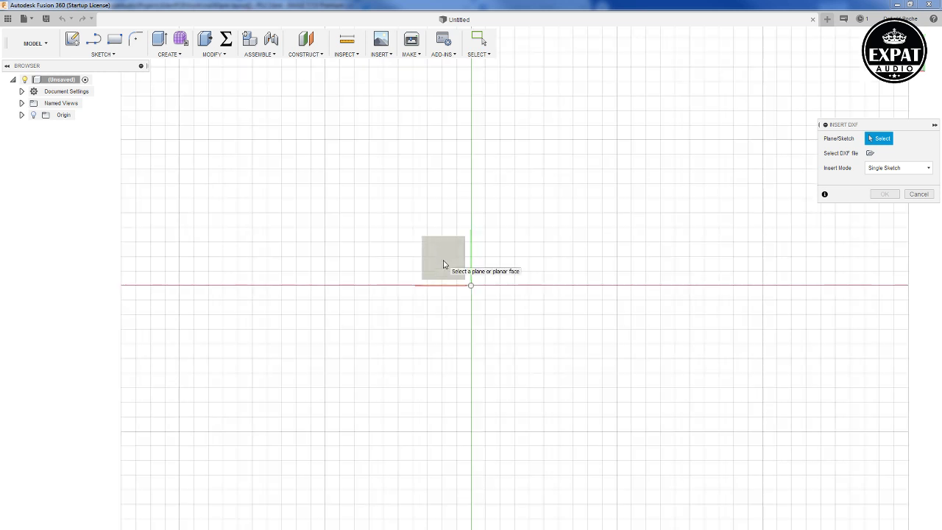
pyautogui.click(443, 265)
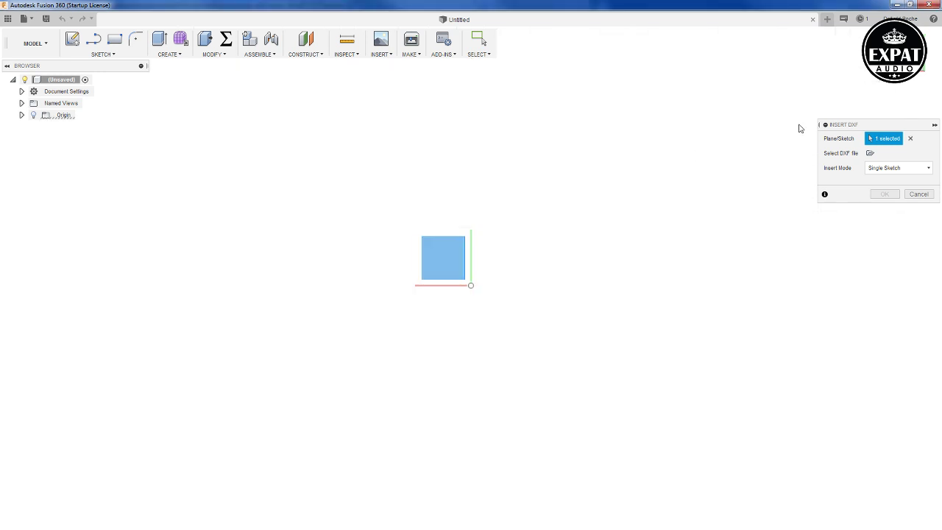
pyautogui.click(870, 153)
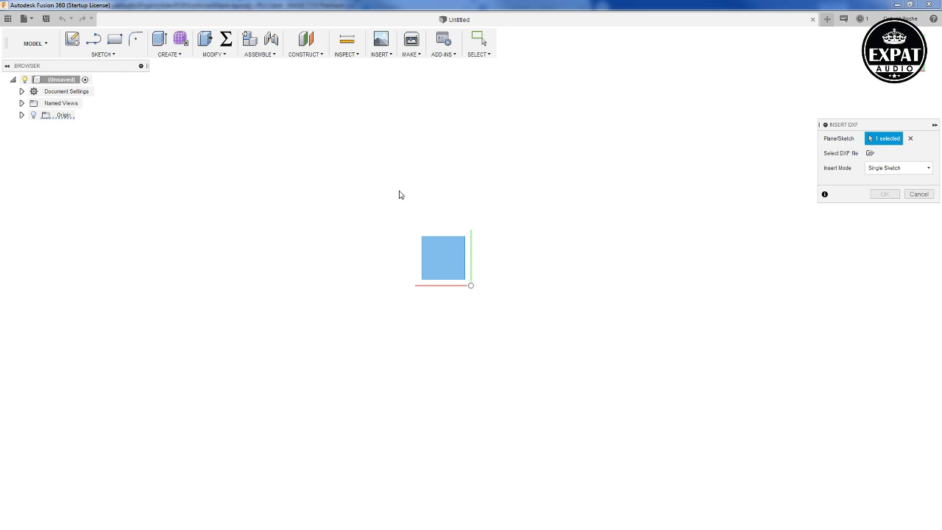
pyautogui.doubleClick(136, 79)
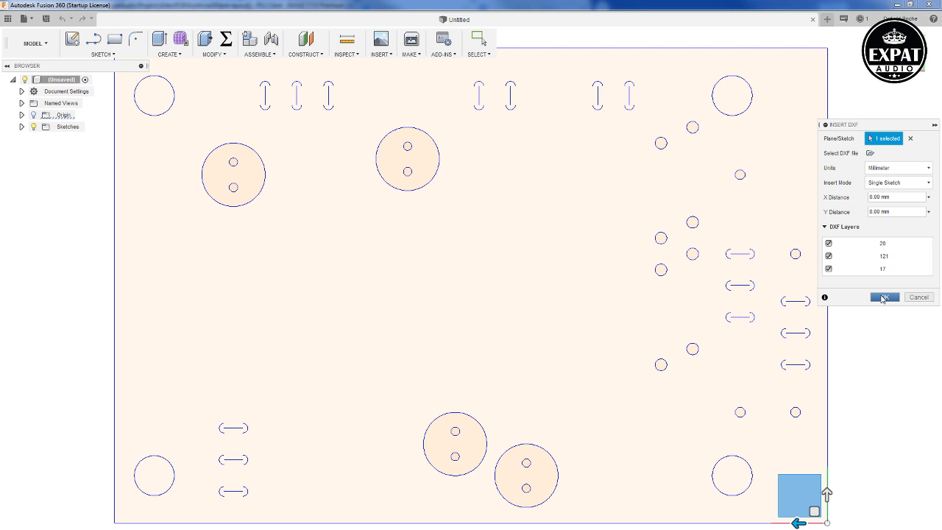
pyautogui.click(882, 297)
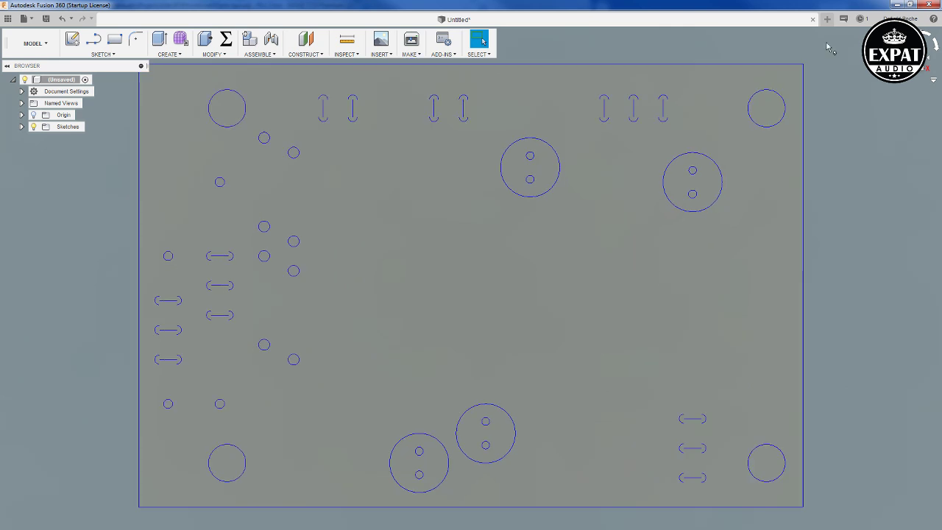
# Look at the board photo on the Eden Microphone Preamplifier page in Chrome and return to Fusion 360.
pyautogui.moveTo(134, 527)
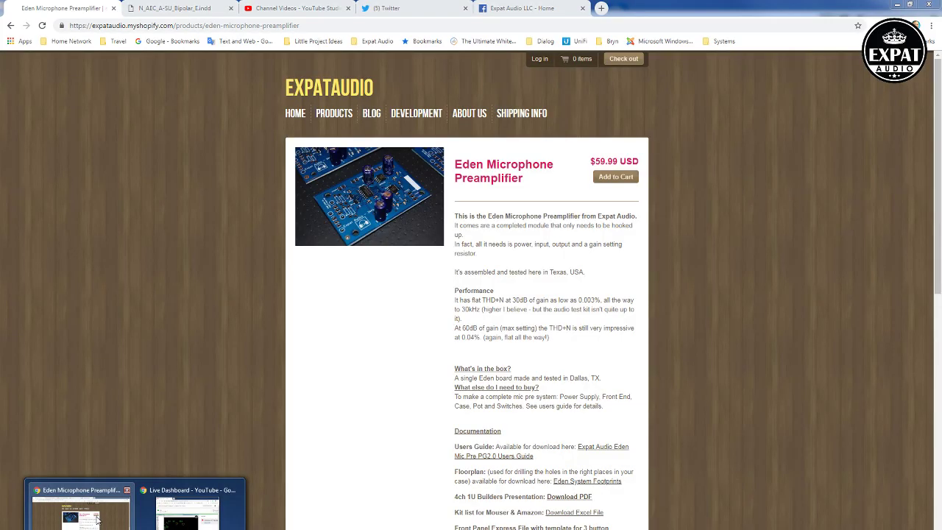
pyautogui.click(81, 512)
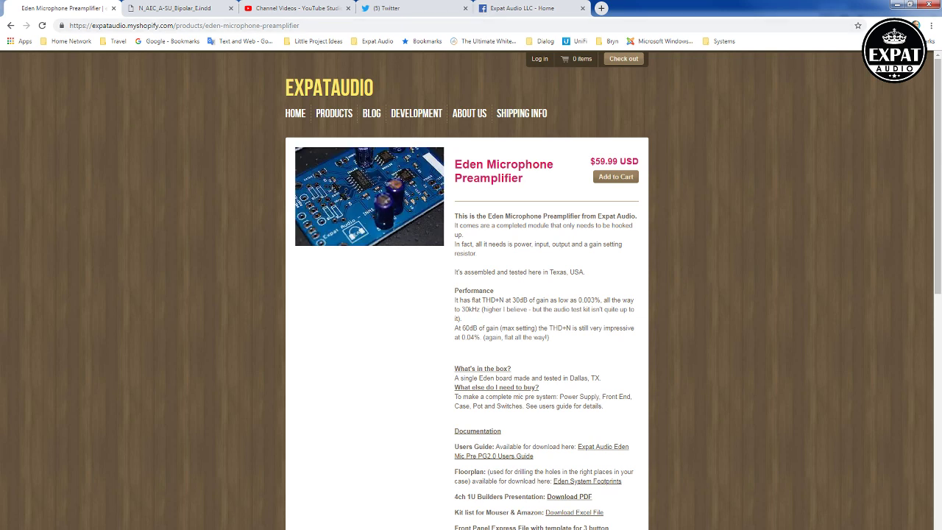
pyautogui.hotkey('alt', 'Tab')
# Expand the Sketches folder and highlight the imported ina163pre-layout2 - PG2.1 sketch to examine its geometry.
pyautogui.click(508, 237)
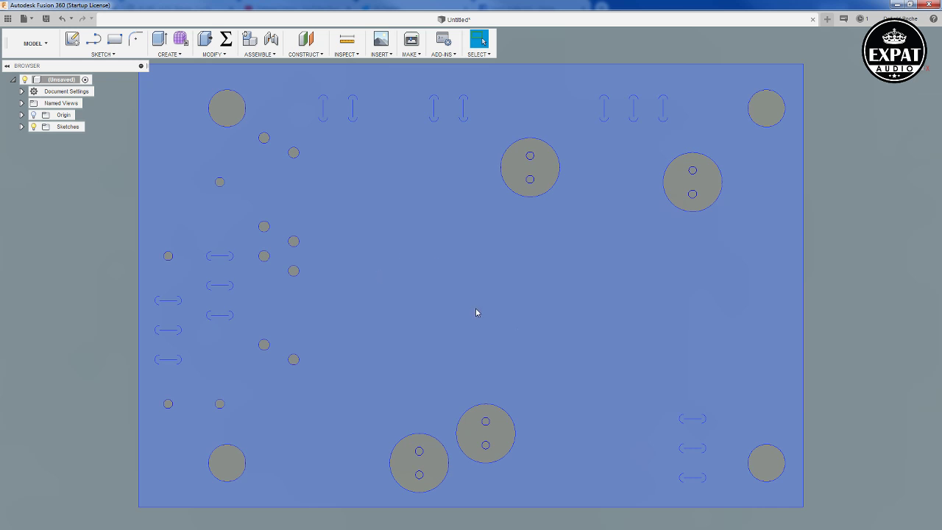
pyautogui.click(27, 176)
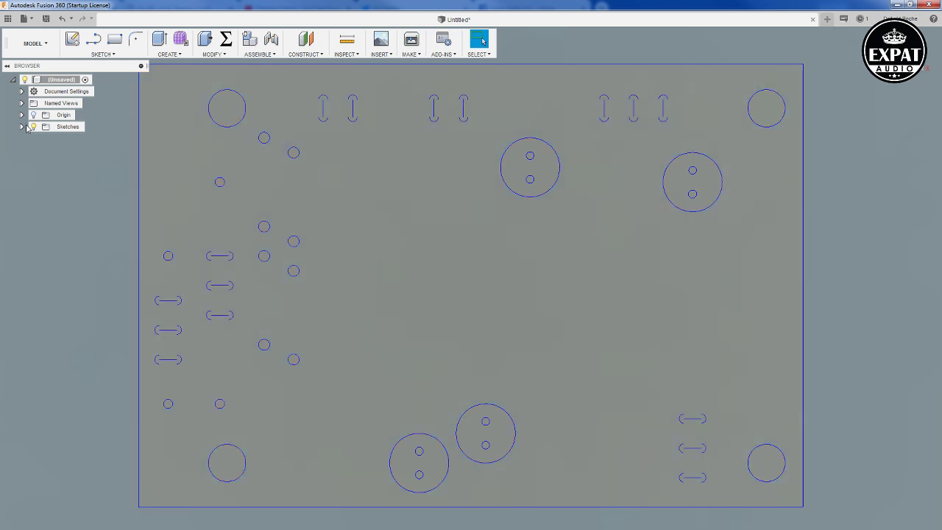
pyautogui.click(22, 126)
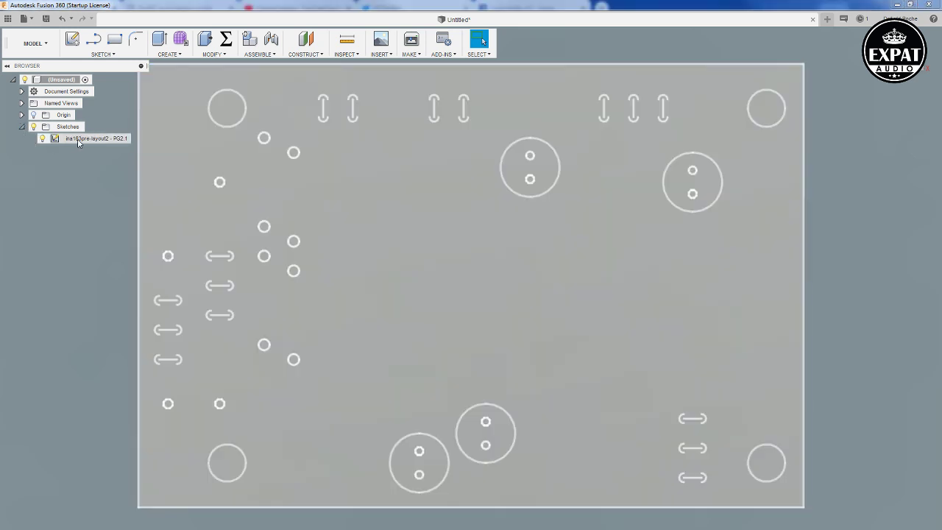
pyautogui.click(80, 139)
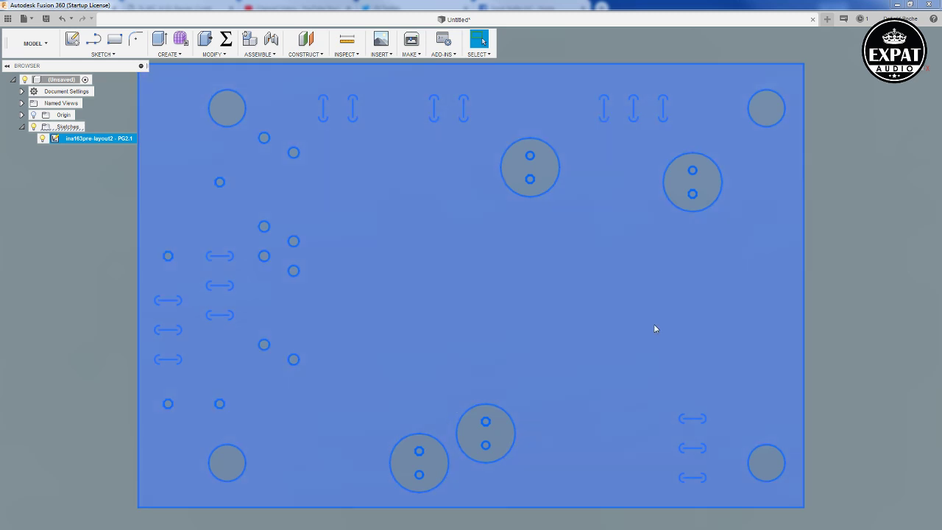
pyautogui.click(856, 225)
pyautogui.scroll(2, 753, 283)
pyautogui.scroll(-4, 754, 282)
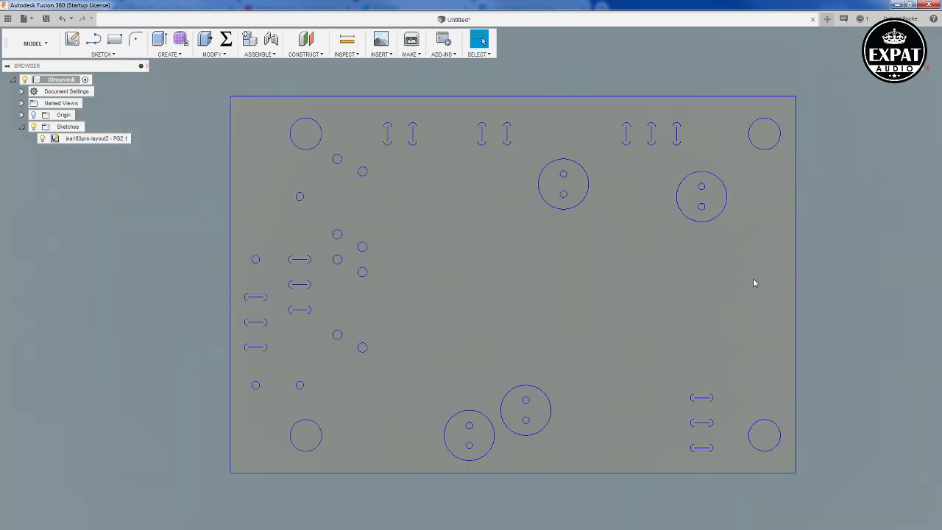
# Select all imported board geometry and rotate it 180° about the X axis with Move/Copy, using the origin display to pick the axis.
pyautogui.moveTo(763, 388); pyautogui.dragTo(835, 434)
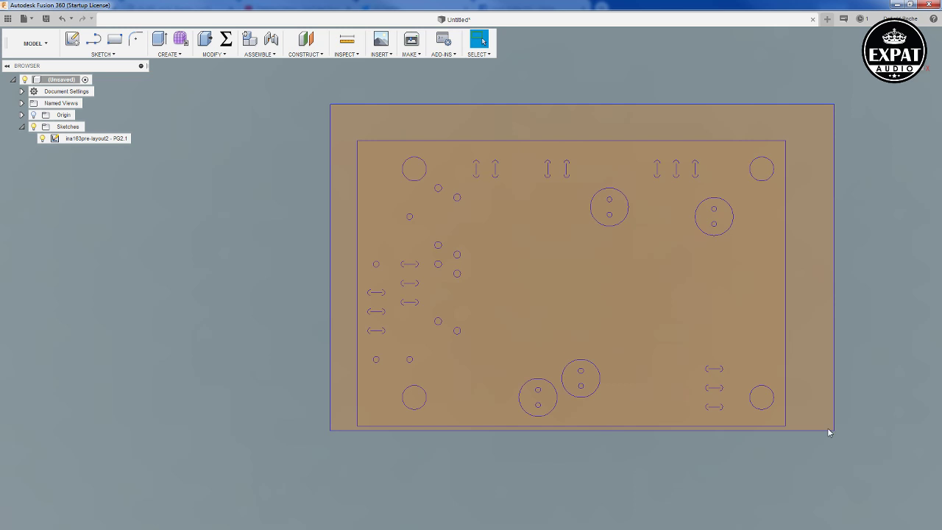
pyautogui.click(209, 54)
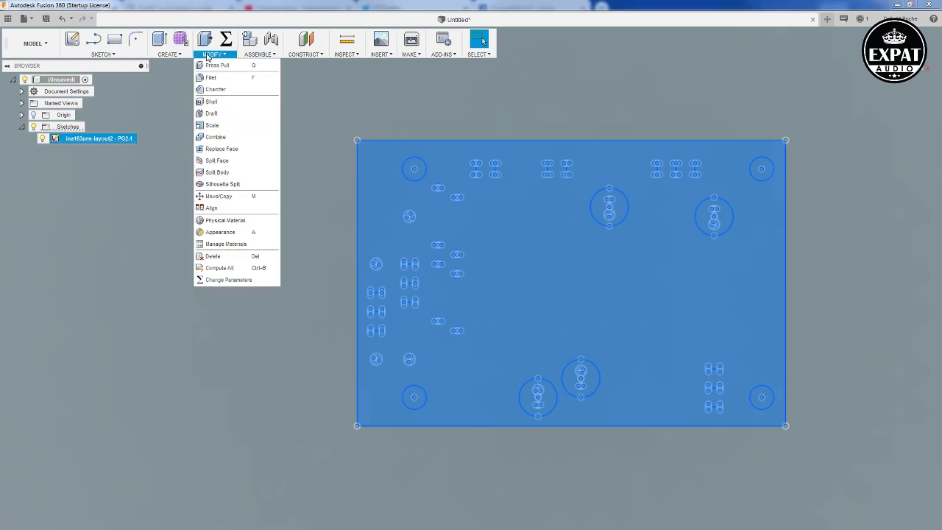
pyautogui.click(114, 55)
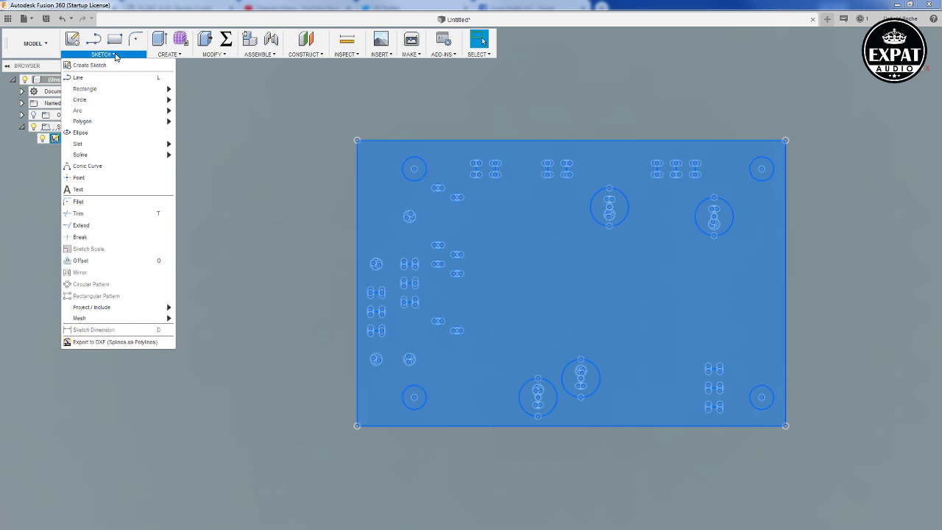
pyautogui.click(164, 56)
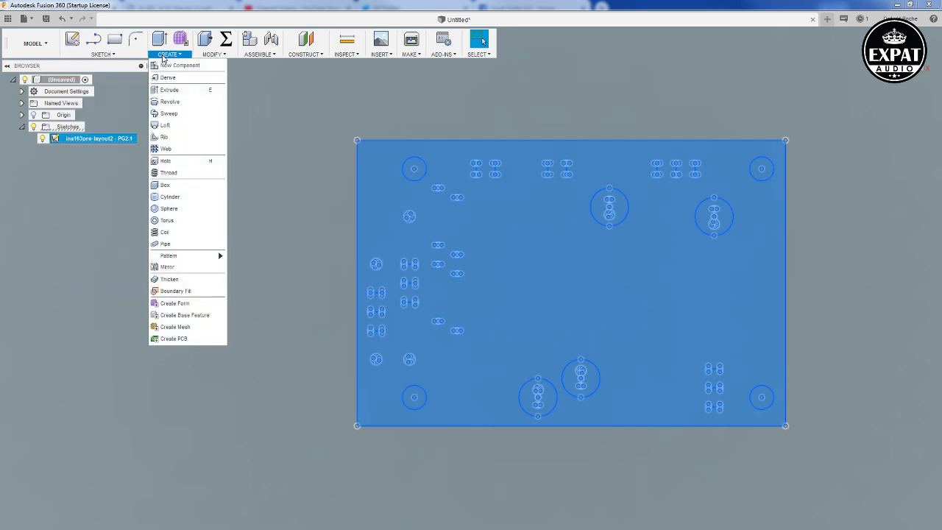
pyautogui.click(204, 56)
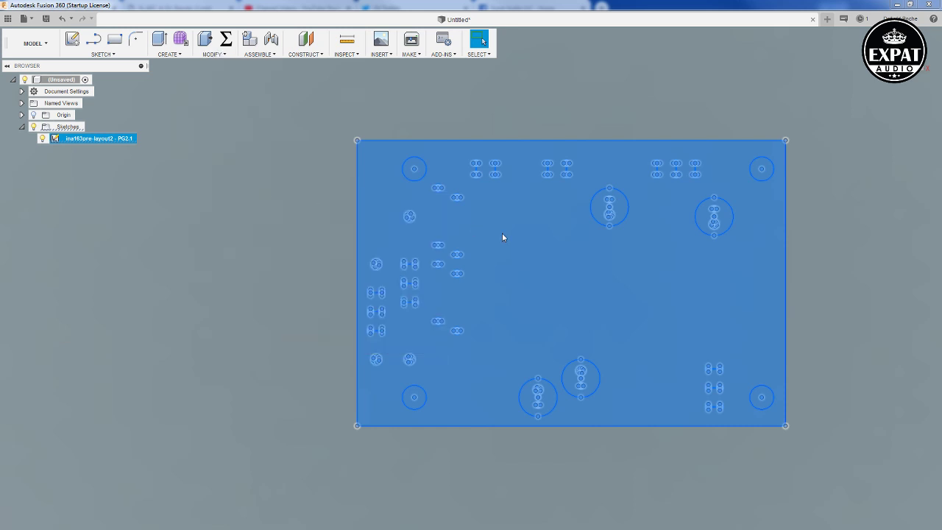
pyautogui.press('m')
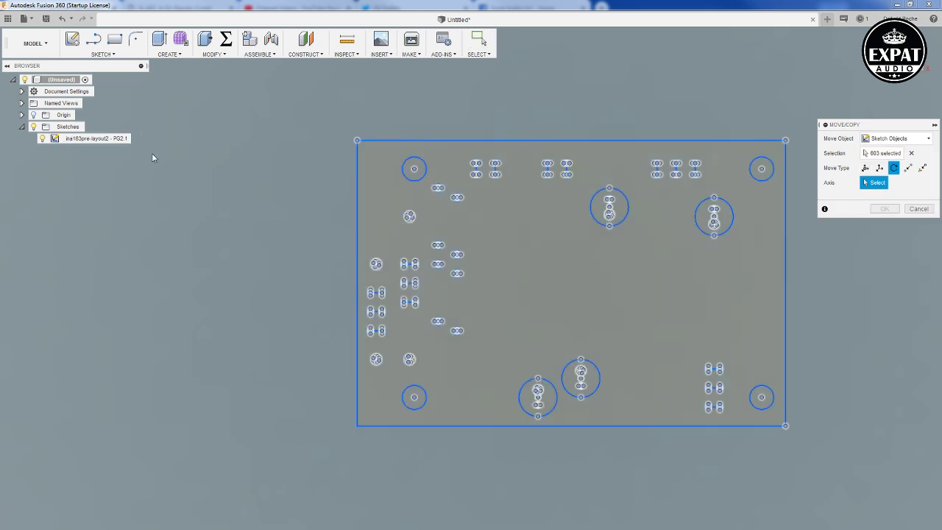
pyautogui.click(33, 115)
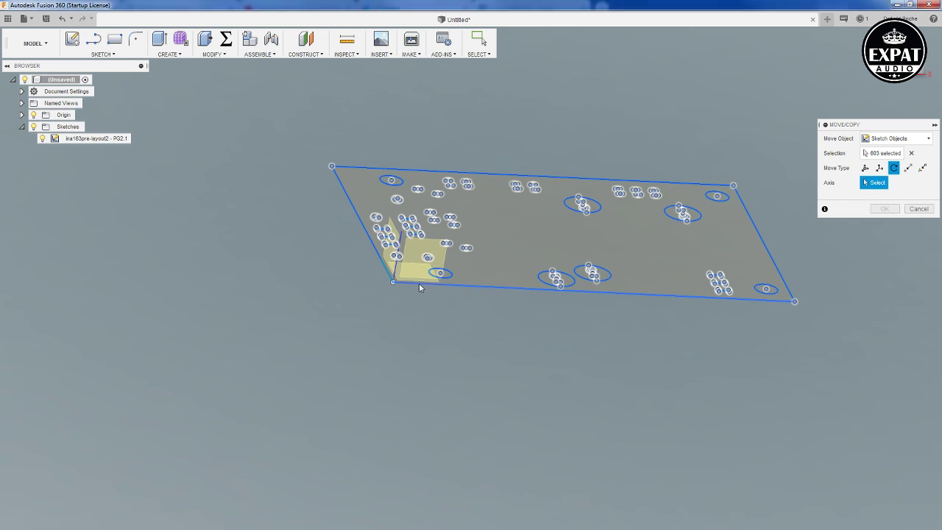
pyautogui.click(418, 284)
pyautogui.write('9')
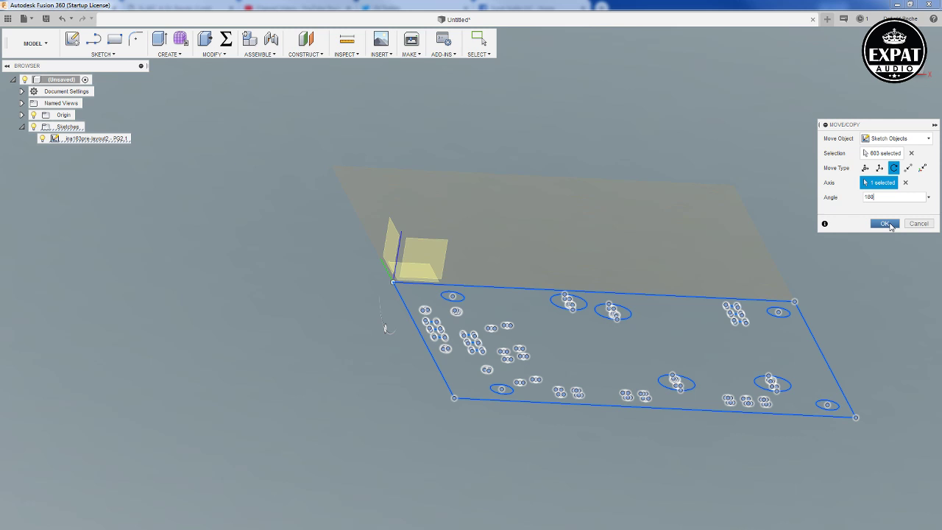
pyautogui.click(886, 223)
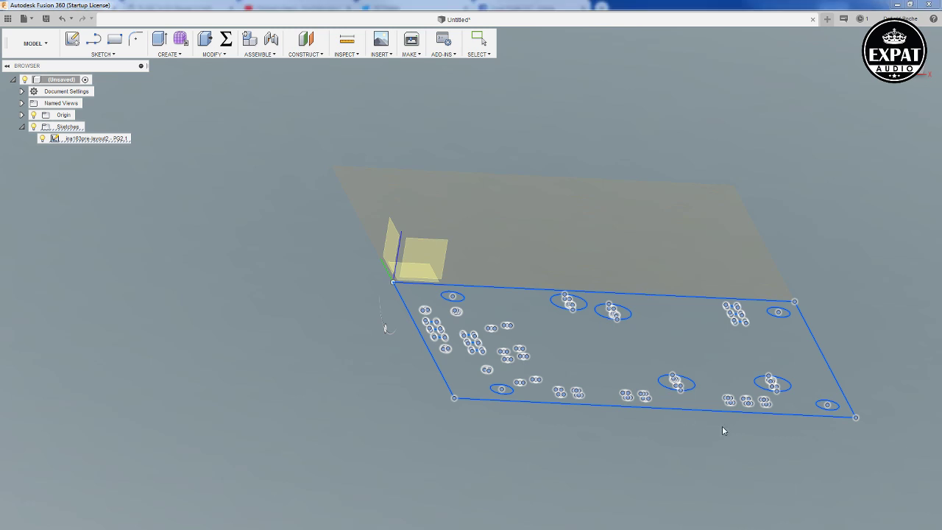
# Inspect the rotated board outline, then undo the sketch edit and the 180° rotation.
pyautogui.click(657, 399)
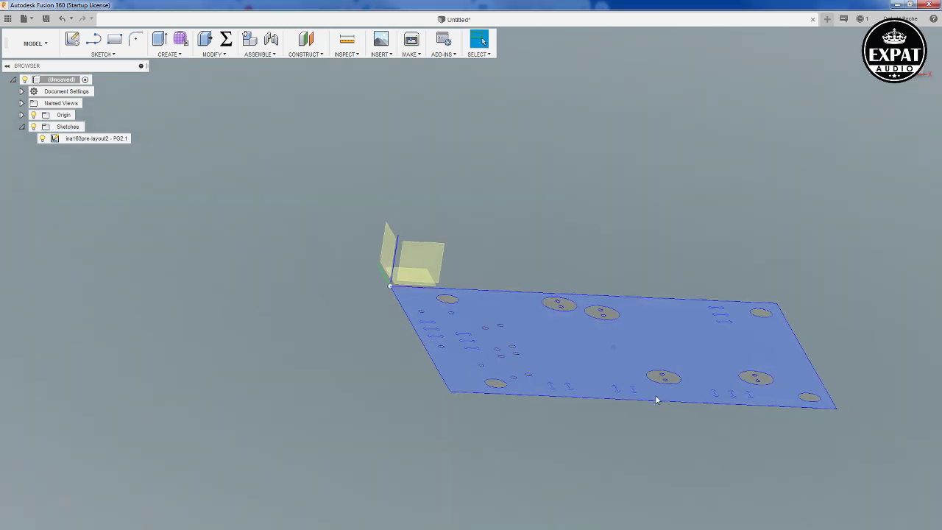
pyautogui.moveTo(657, 399); pyautogui.dragTo(638, 384)
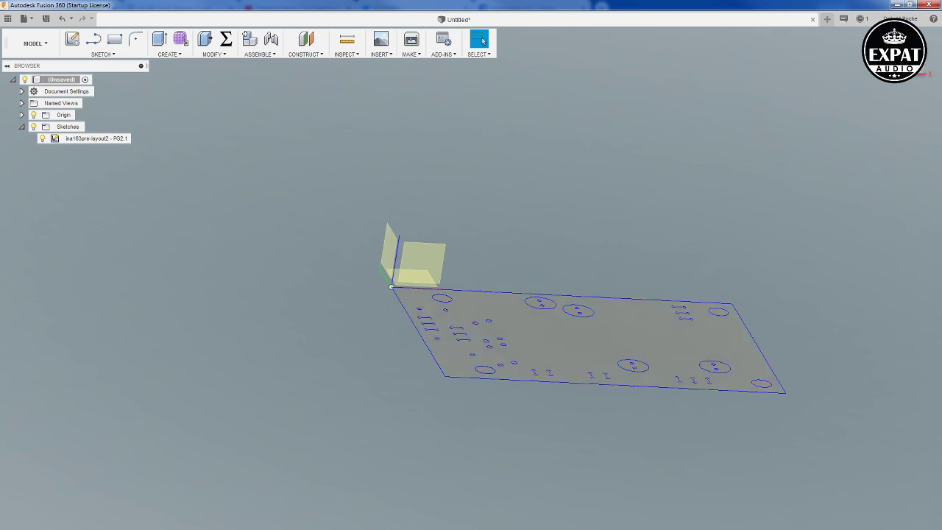
pyautogui.doubleClick(278, 475)
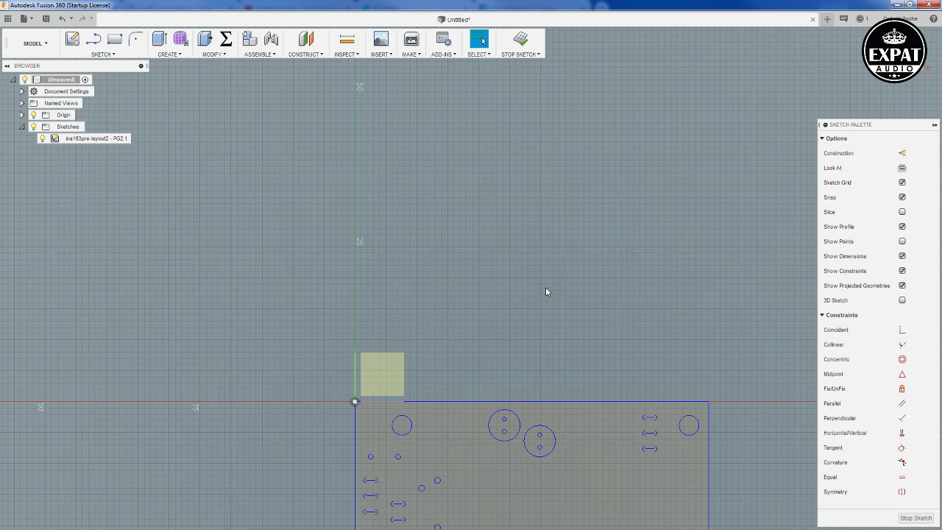
pyautogui.click(62, 19)
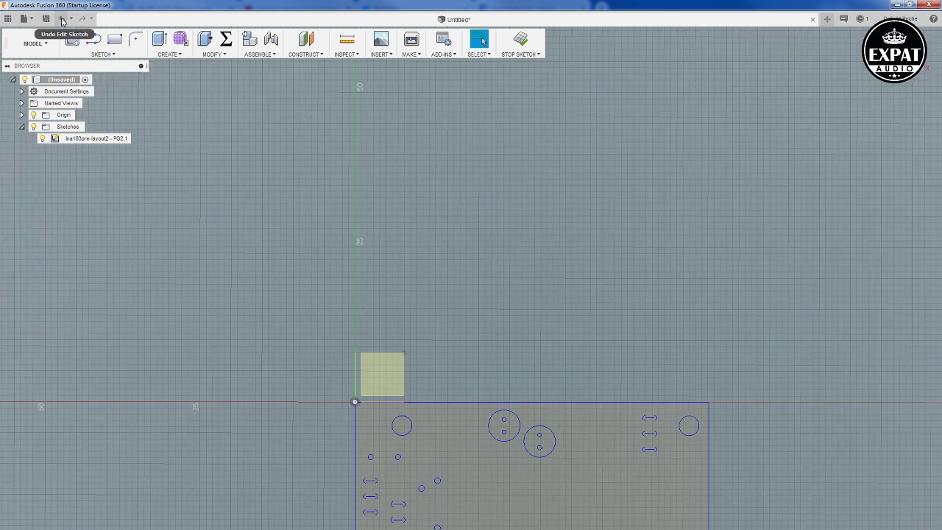
pyautogui.click(62, 19)
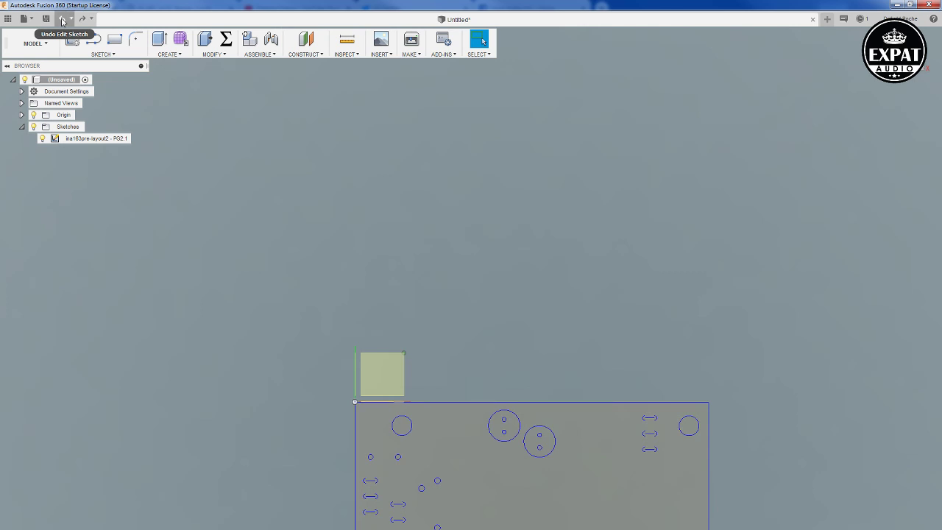
pyautogui.click(62, 20)
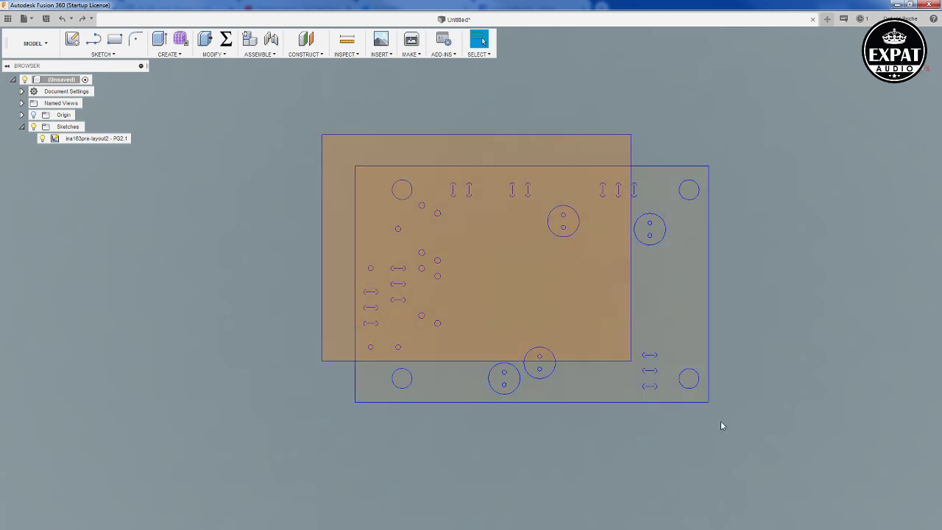
# Select all imported board geometry and rotate it 180° about the board's left edge with Move/Copy.
pyautogui.click(738, 432)
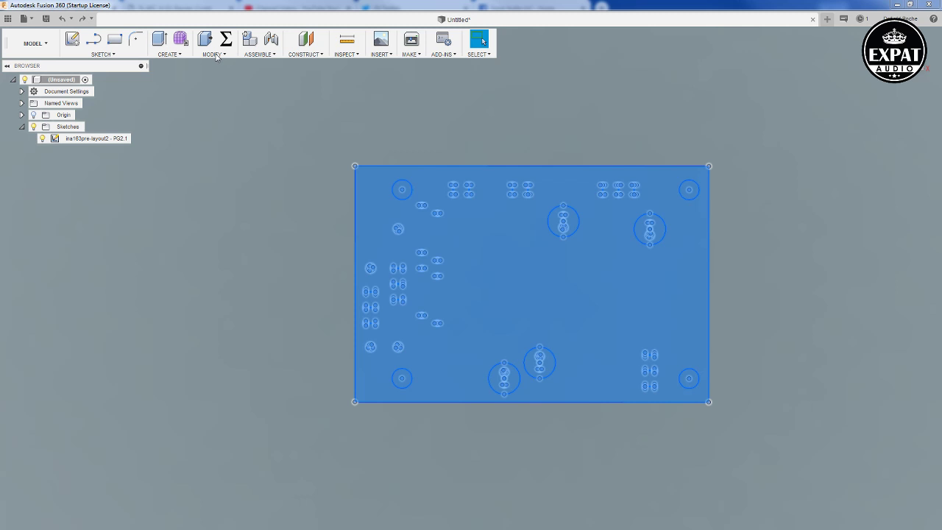
pyautogui.click(213, 55)
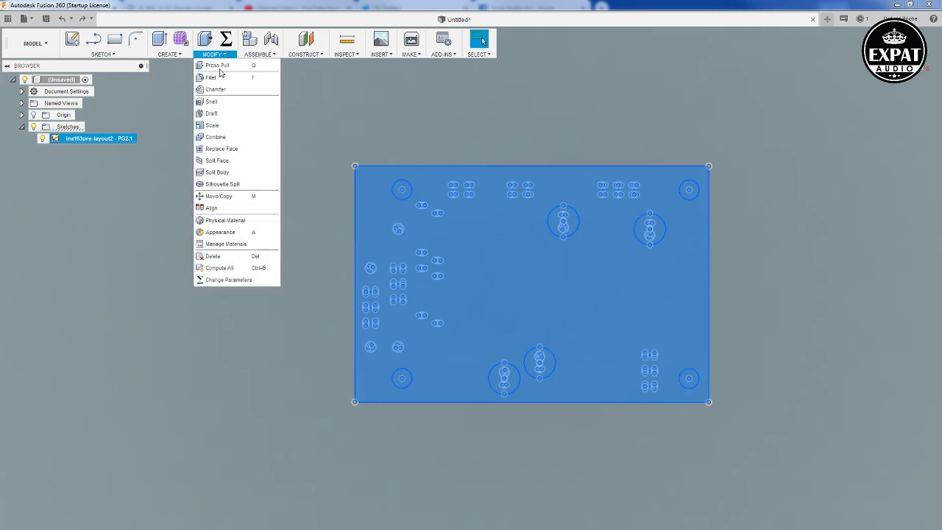
pyautogui.click(241, 197)
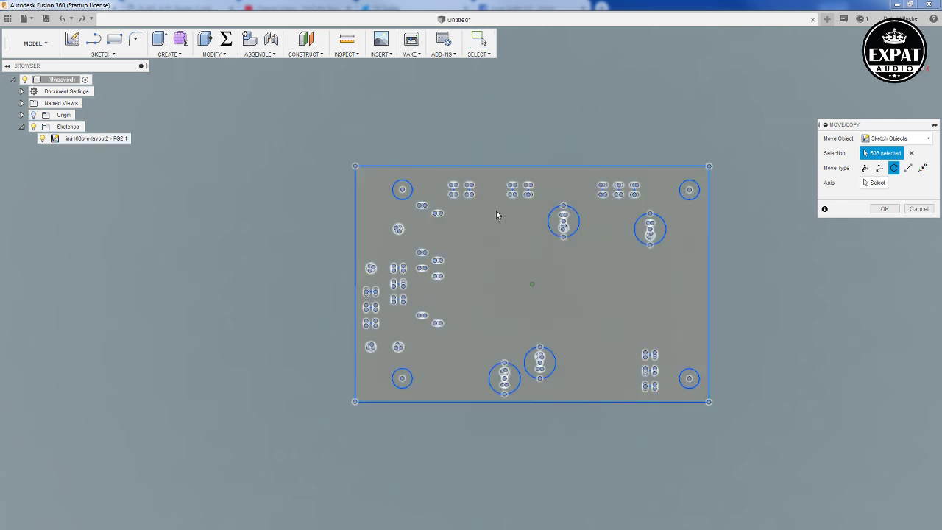
pyautogui.click(874, 184)
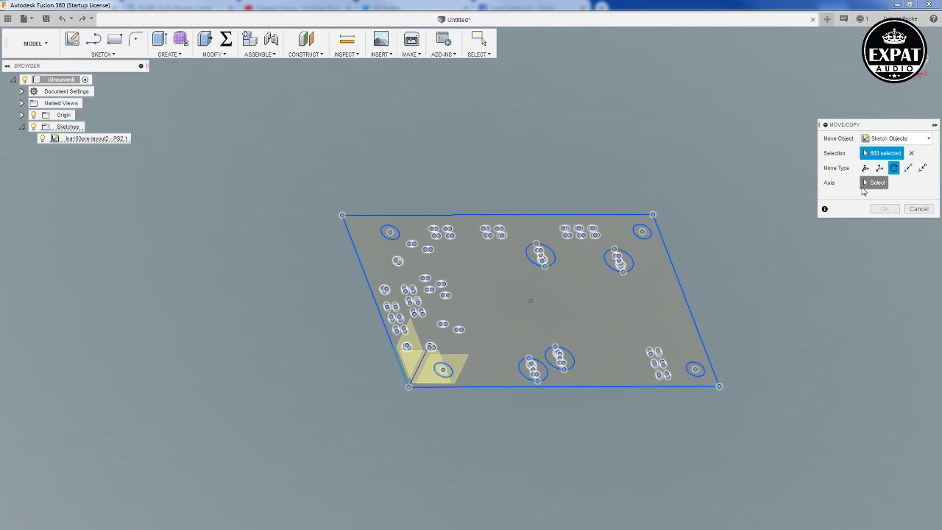
pyautogui.click(866, 185)
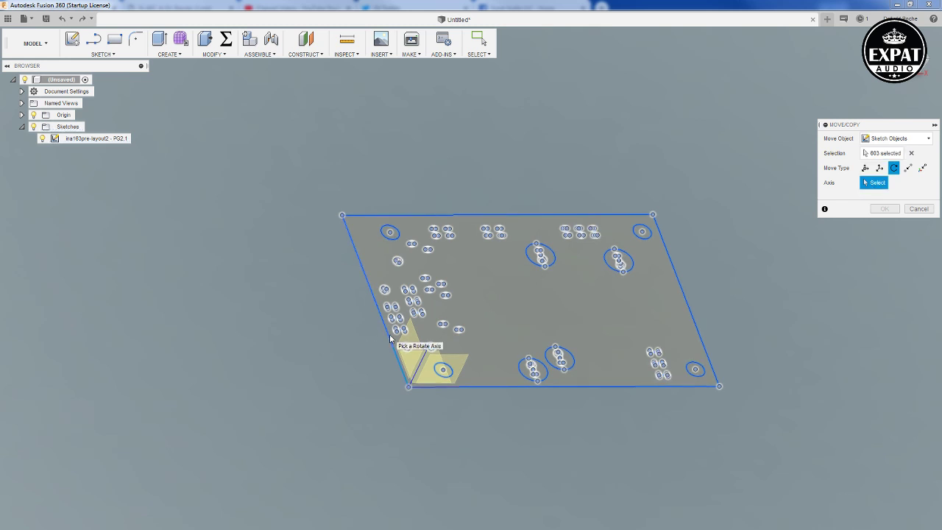
pyautogui.click(387, 338)
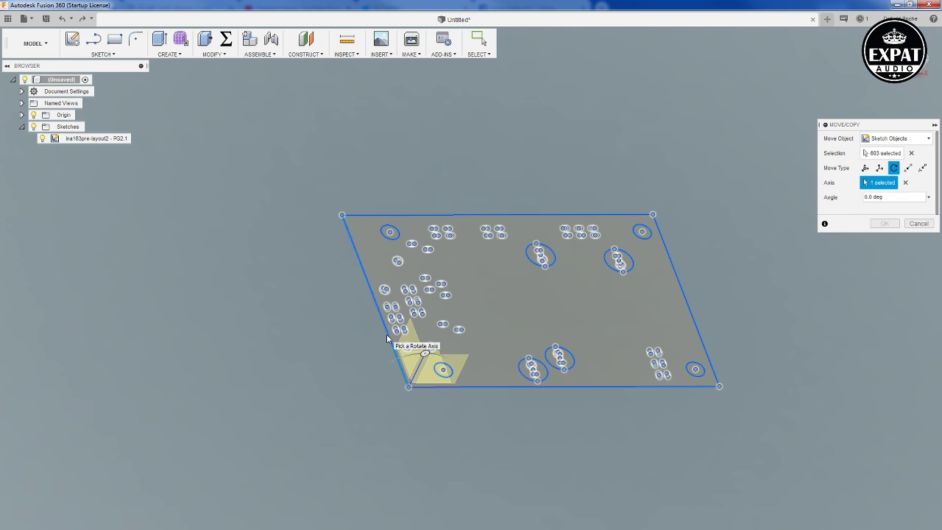
pyautogui.click(875, 197)
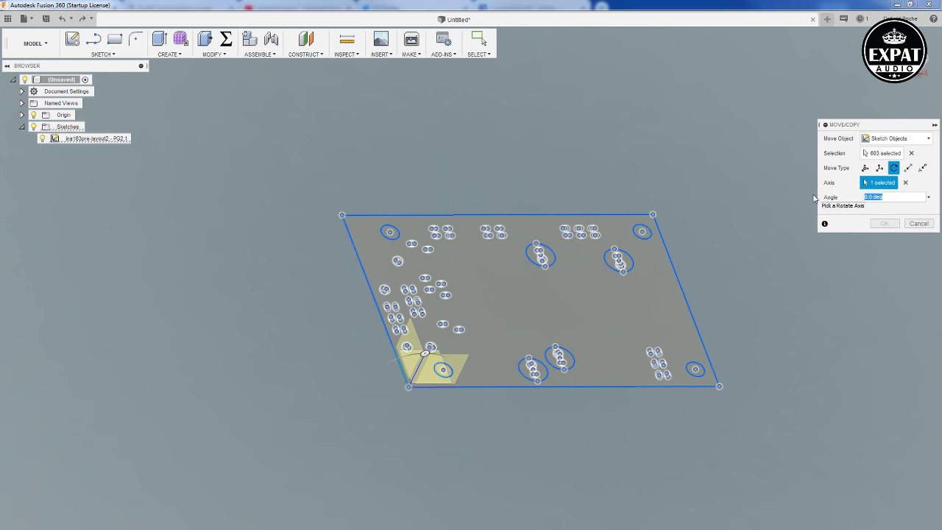
pyautogui.write('180')
pyautogui.press('Return')
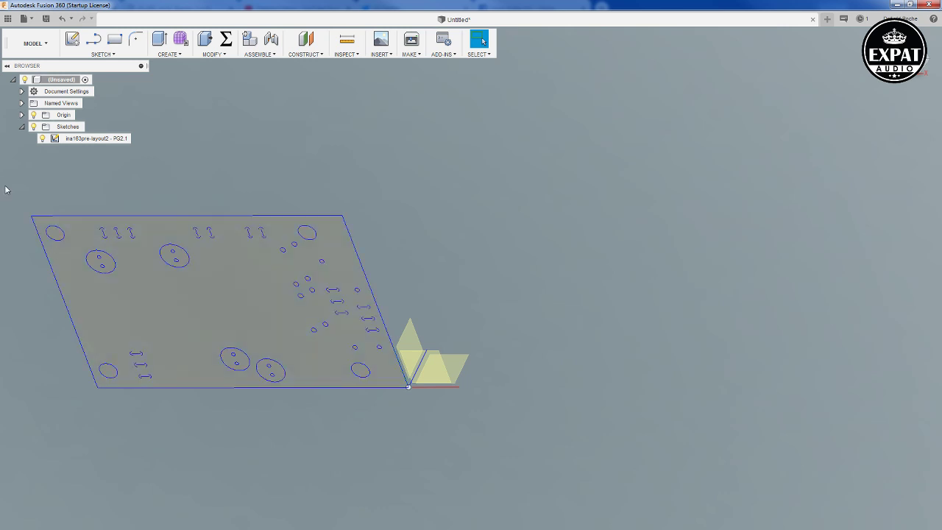
# Try to move all the flipped board geometry point to point, using the corner at the origin as both origin and target point.
pyautogui.moveTo(4, 185); pyautogui.dragTo(481, 406)
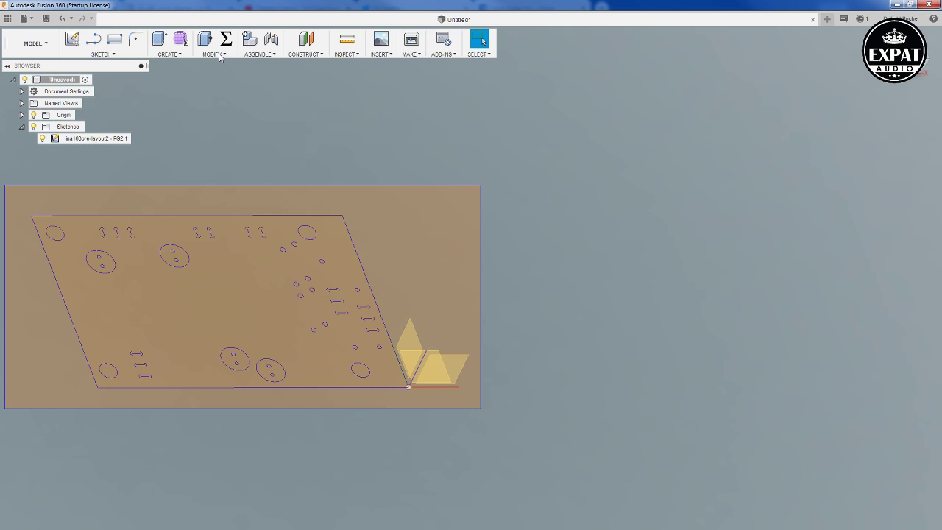
pyautogui.press('m')
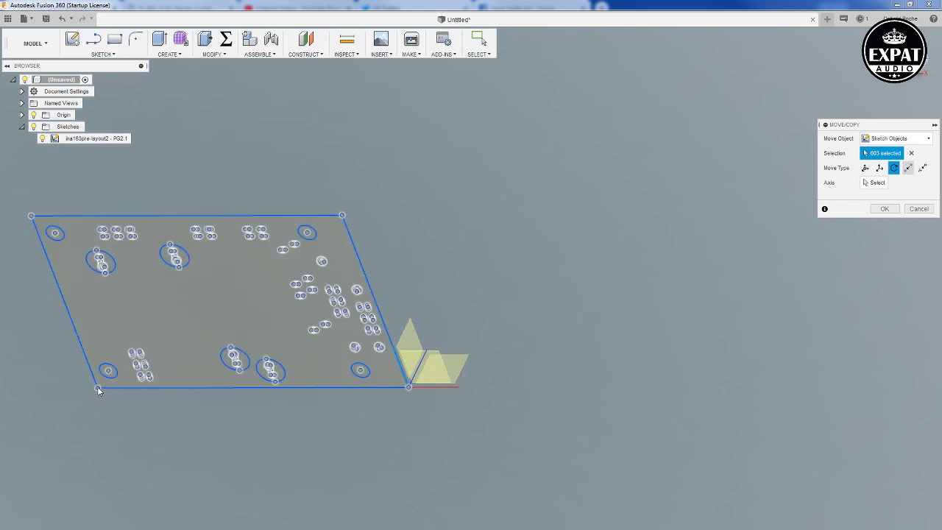
pyautogui.click(908, 168)
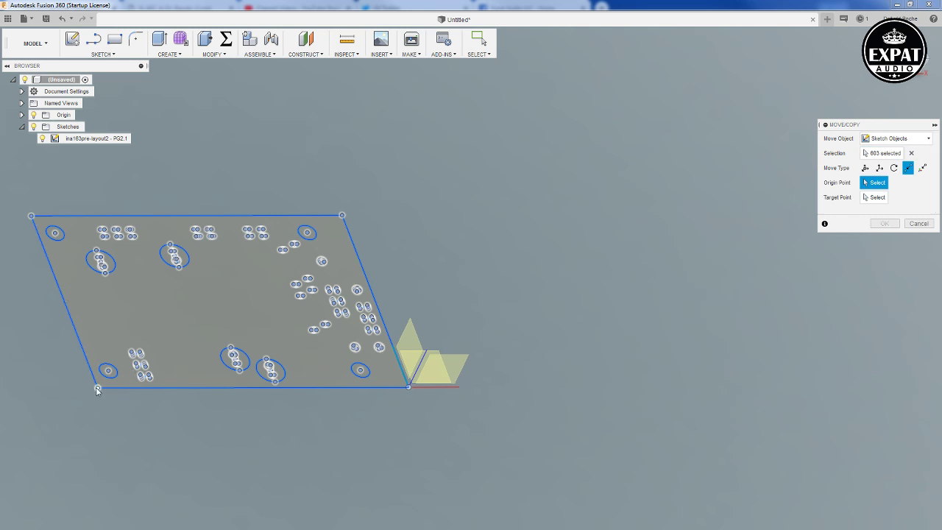
pyautogui.click(409, 387)
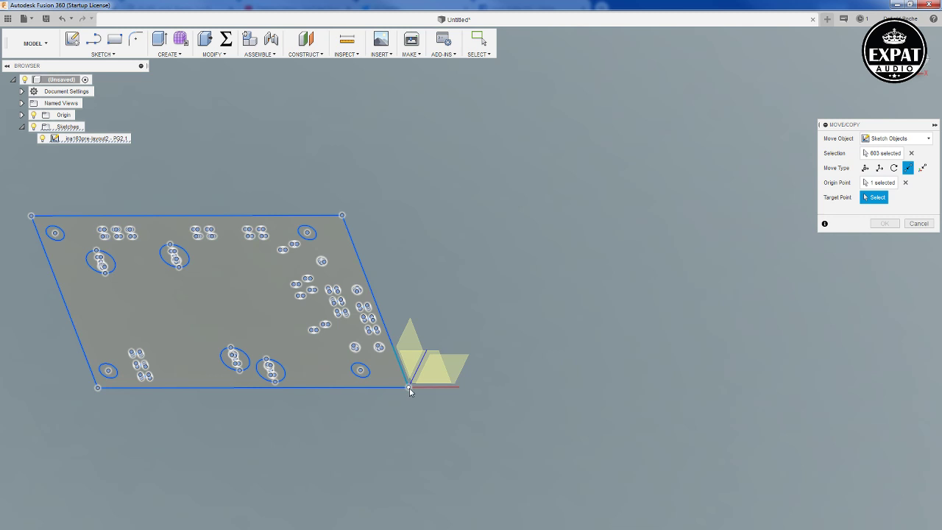
pyautogui.click(410, 388)
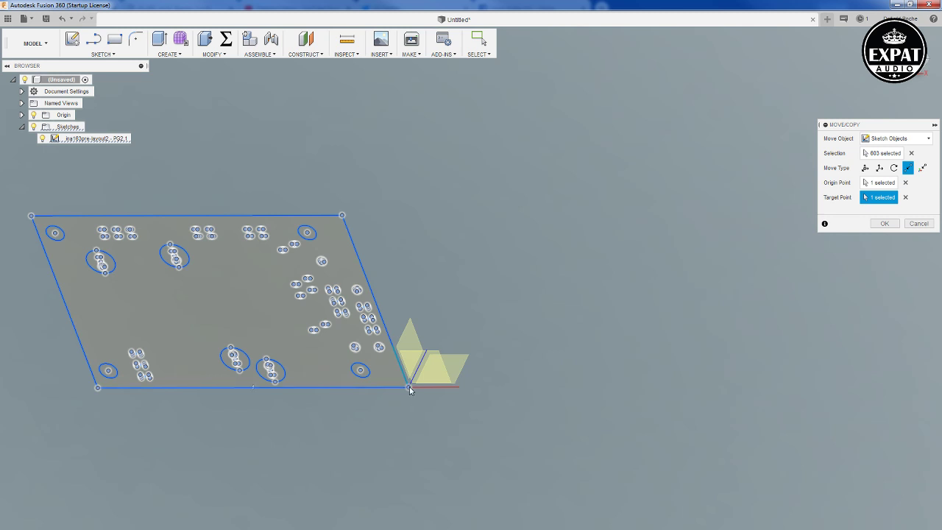
pyautogui.click(885, 223)
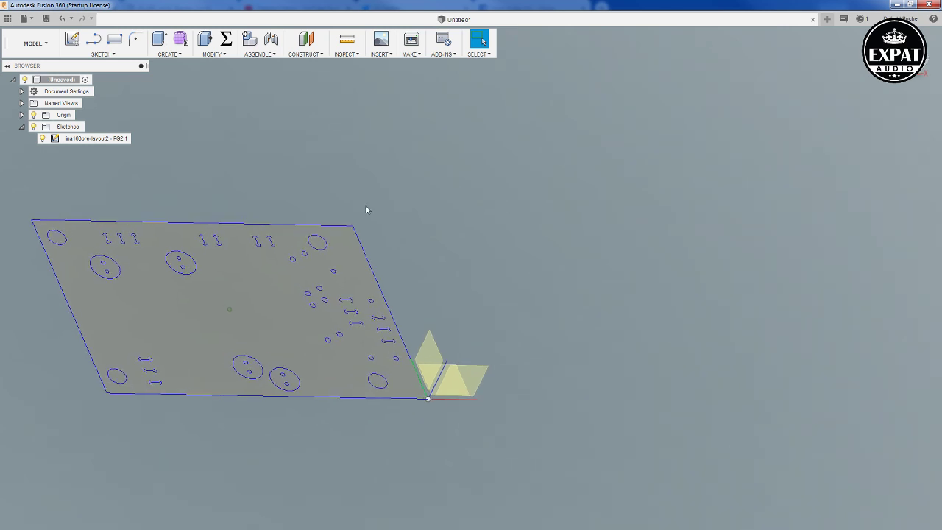
pyautogui.moveTo(39, 212)
pyautogui.mouseDown()
pyautogui.moveTo(417, 375)
pyautogui.moveTo(467, 400)
pyautogui.moveTo(466, 416)
pyautogui.mouseUp()
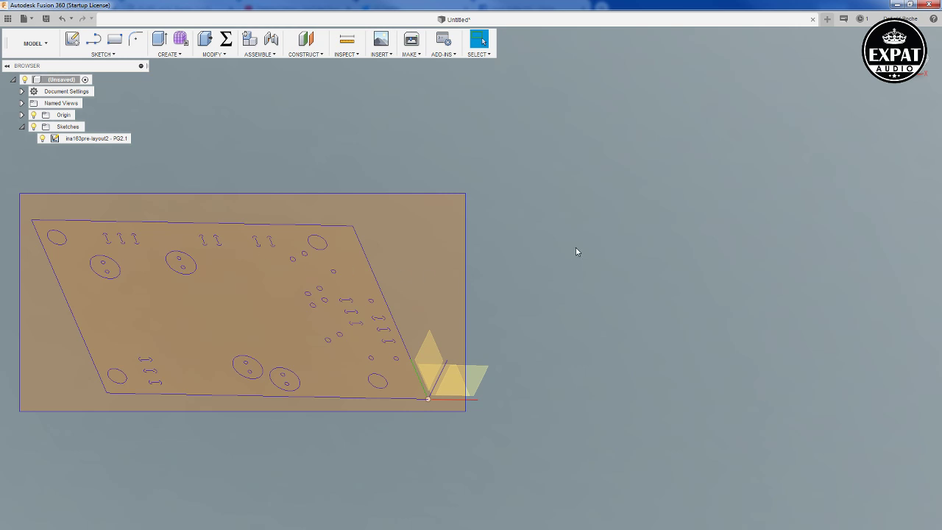
pyautogui.press('m')
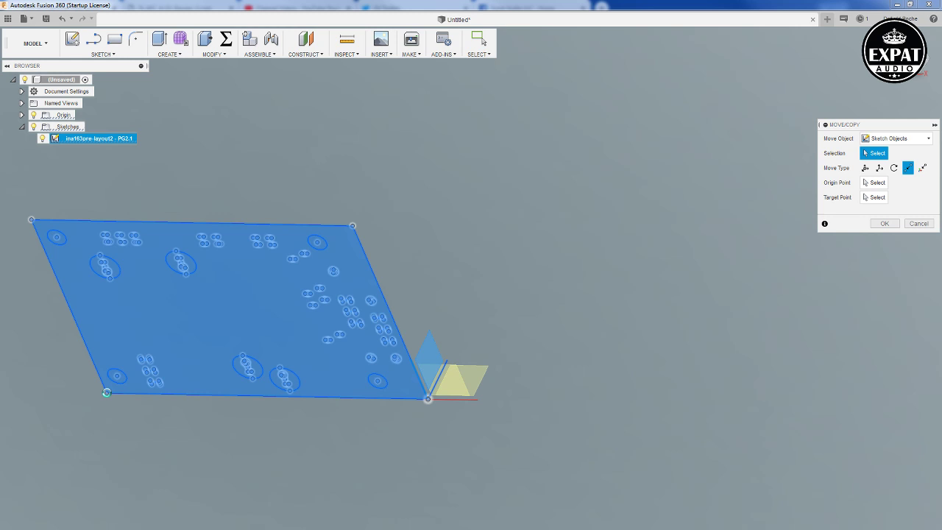
pyautogui.click(106, 392)
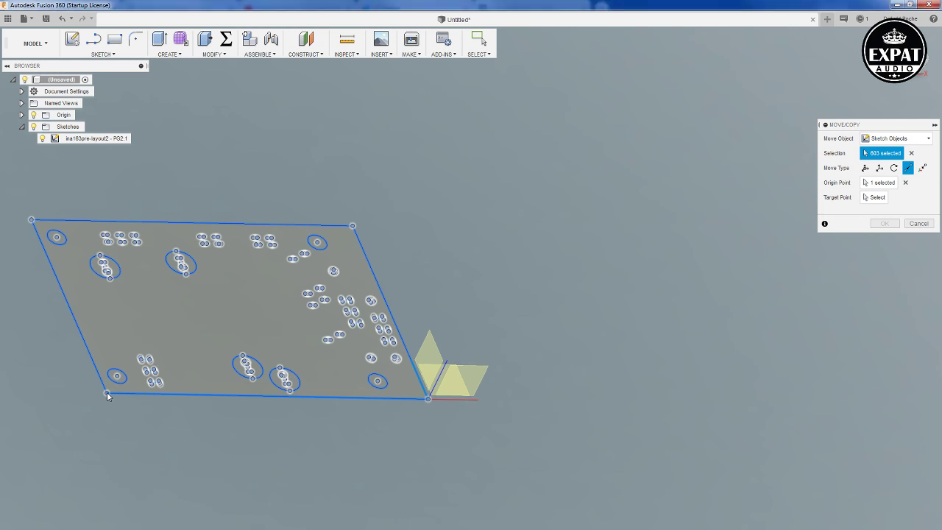
pyautogui.click(106, 393)
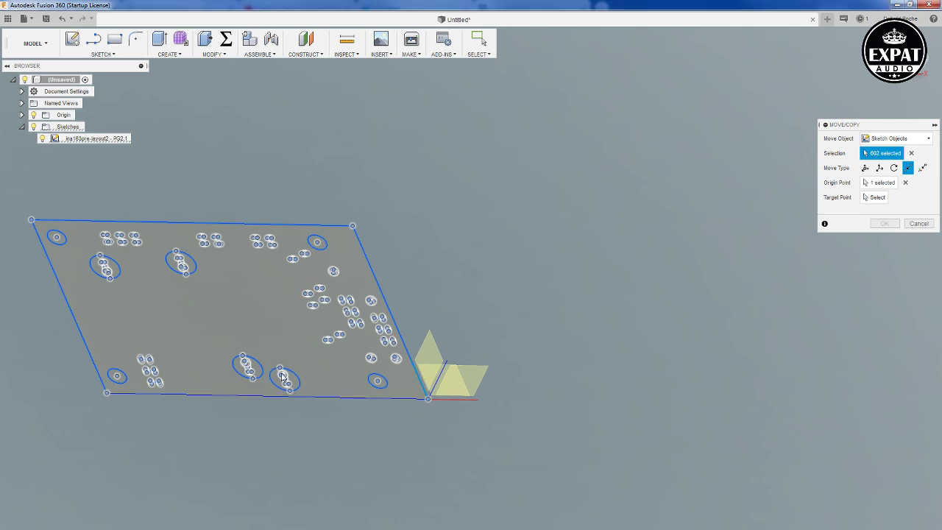
pyautogui.click(872, 198)
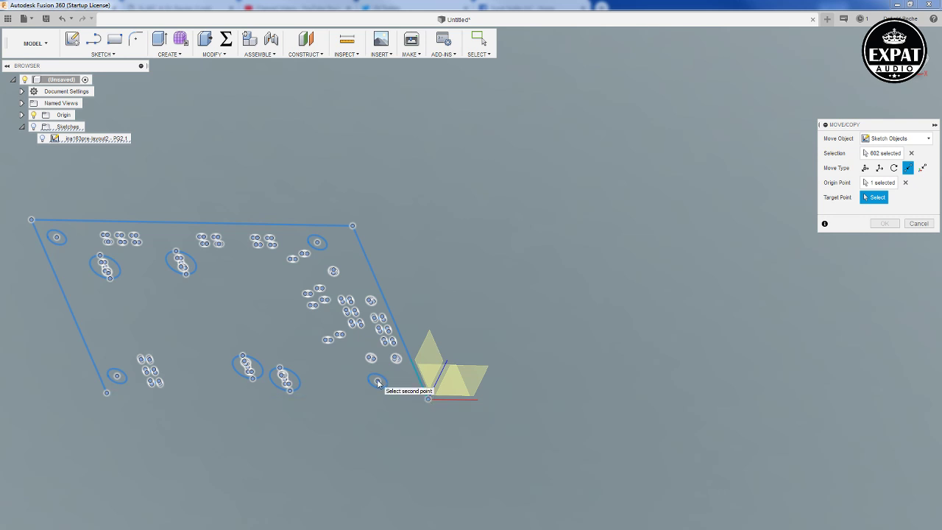
pyautogui.click(428, 399)
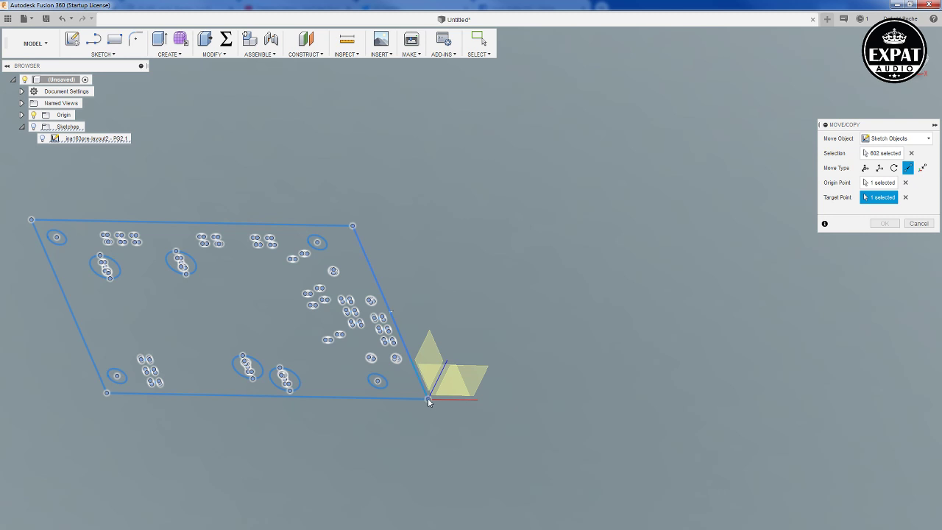
pyautogui.click(905, 197)
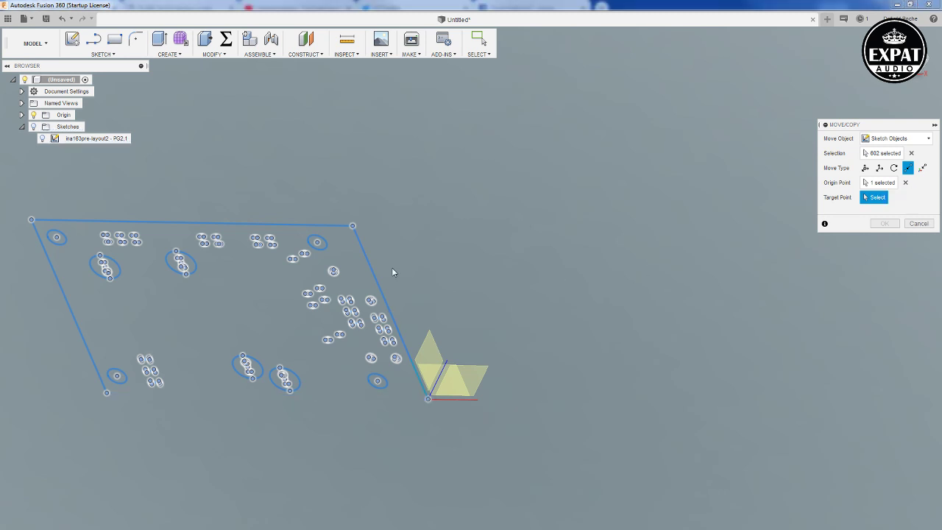
pyautogui.click(430, 401)
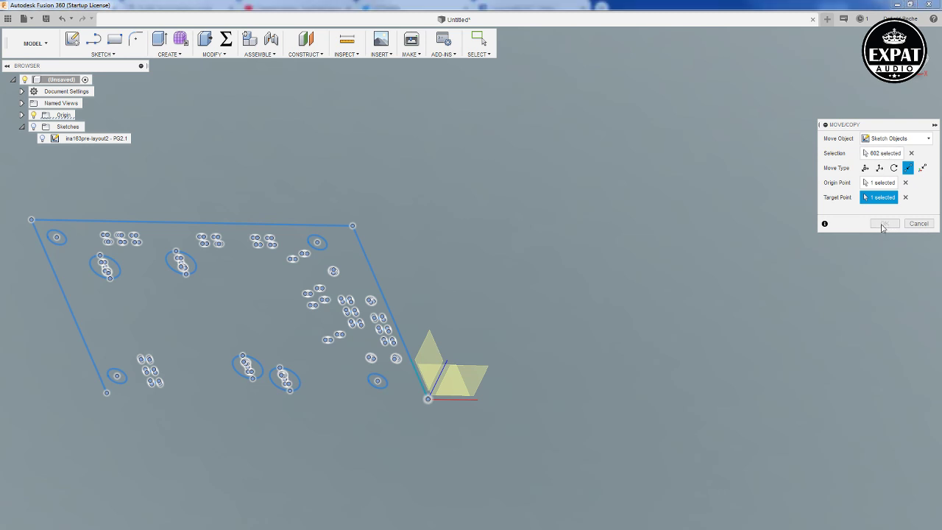
pyautogui.click(919, 224)
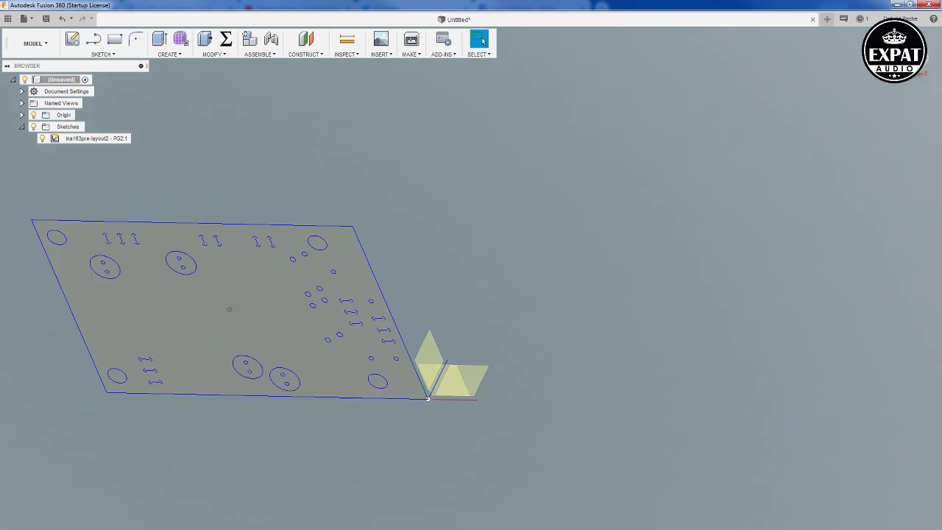
# Open the imported board sketch for editing and delete the eight small circles in the staggered double column on the board's right half.
pyautogui.doubleClick(245, 296)
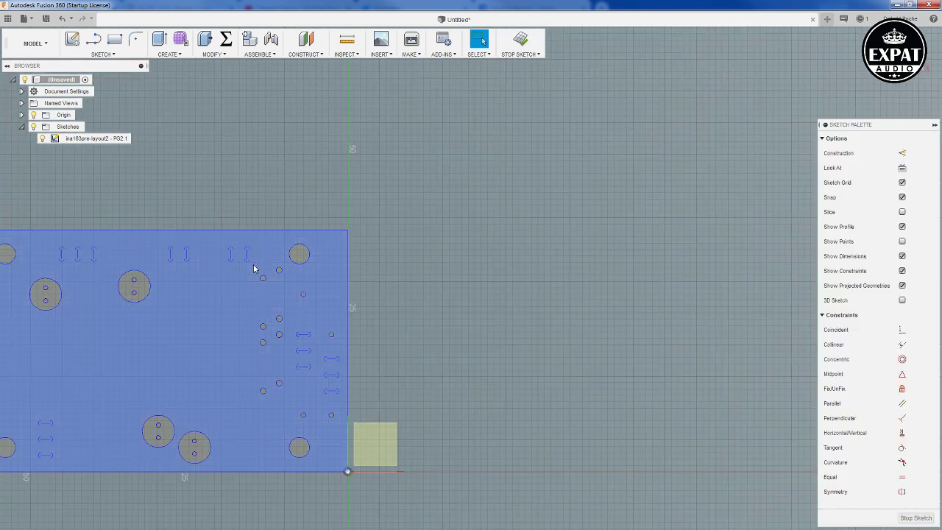
pyautogui.moveTo(253, 266)
pyautogui.mouseDown()
pyautogui.moveTo(275, 304)
pyautogui.moveTo(286, 403)
pyautogui.mouseUp()
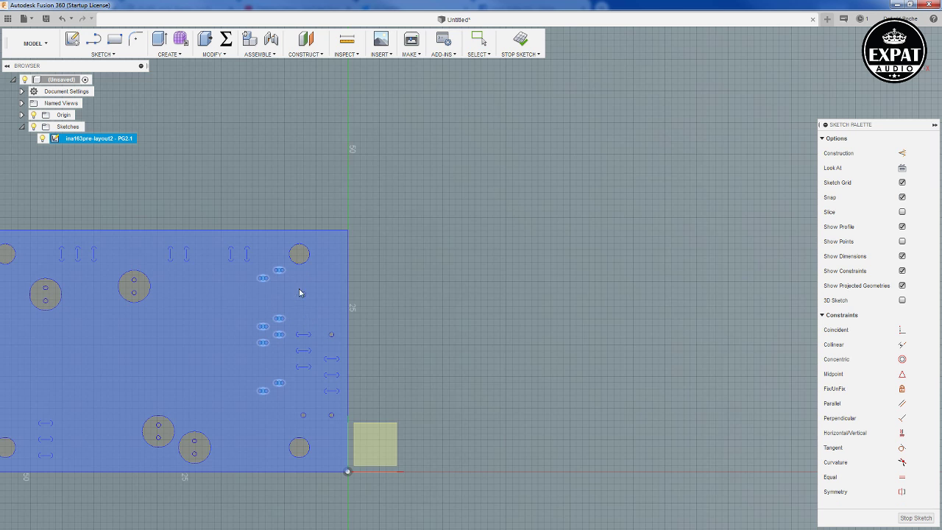
pyautogui.press('Escape')
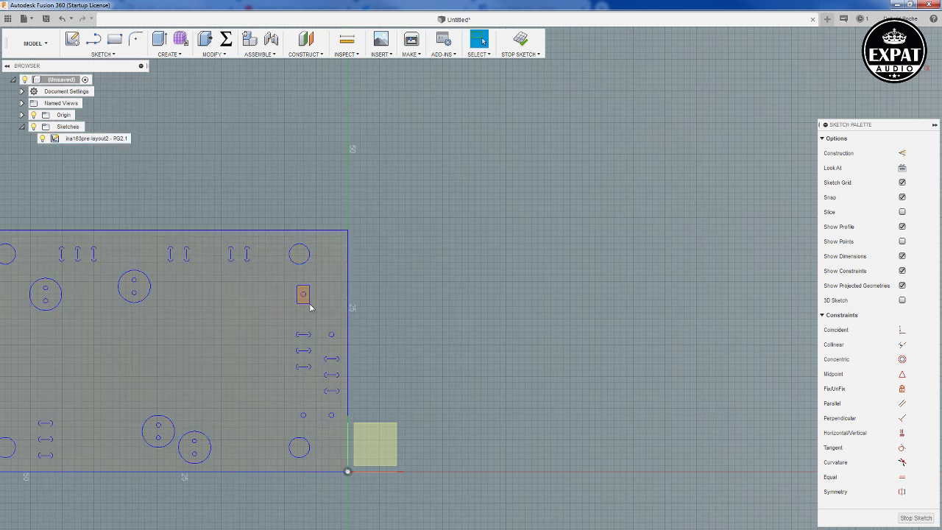
# Delete the four remaining single small circles around the horizontal slots near the board's right edge.
pyautogui.click(303, 294)
pyautogui.press('Delete')
pyautogui.press('Escape')
pyautogui.click(323, 330)
pyautogui.click(331, 334)
pyautogui.press('r')
pyautogui.click(294, 410)
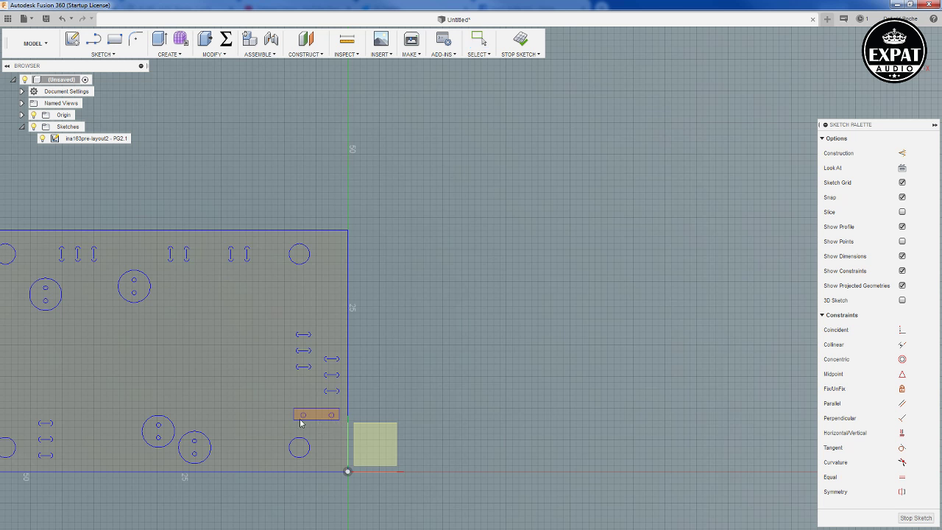
pyautogui.press('Escape')
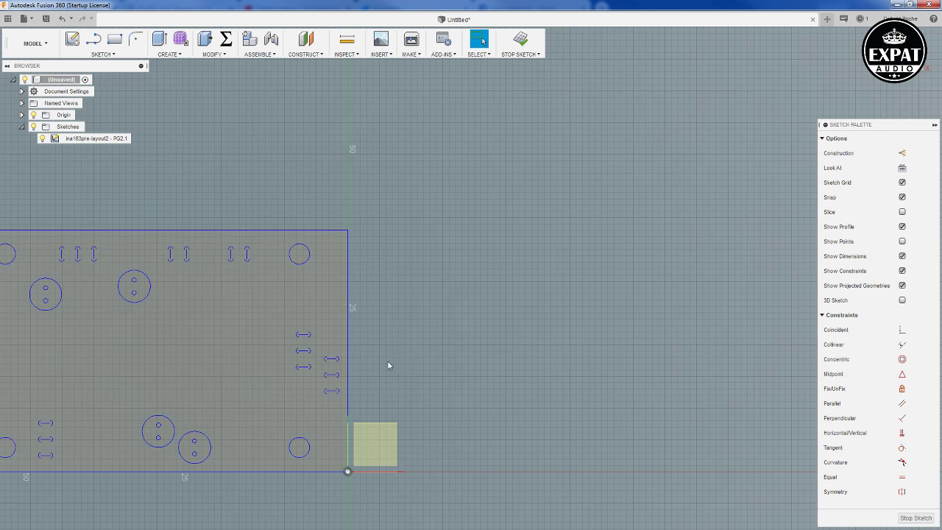
# Delete the arcs at both ends of the three horizontal slots in the inner column near the board's right edge.
pyautogui.moveTo(290, 321); pyautogui.dragTo(300, 378)
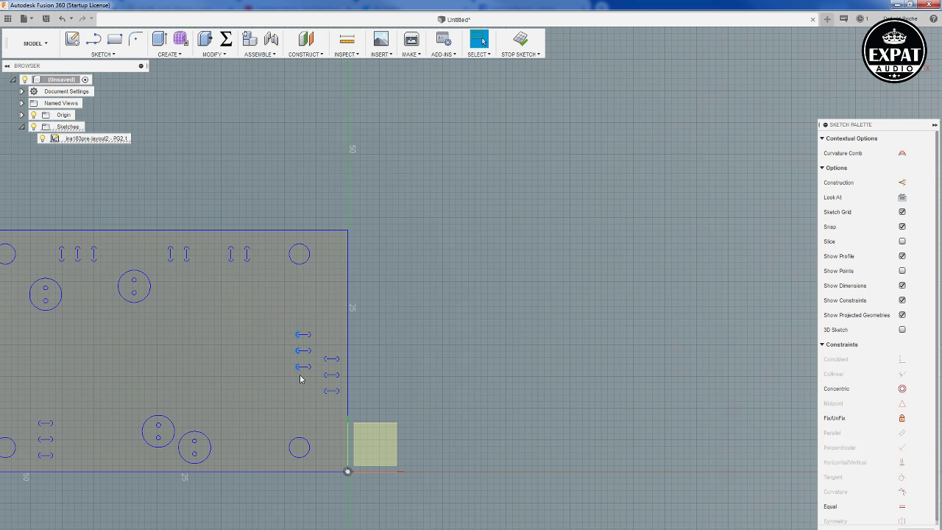
pyautogui.press('Escape')
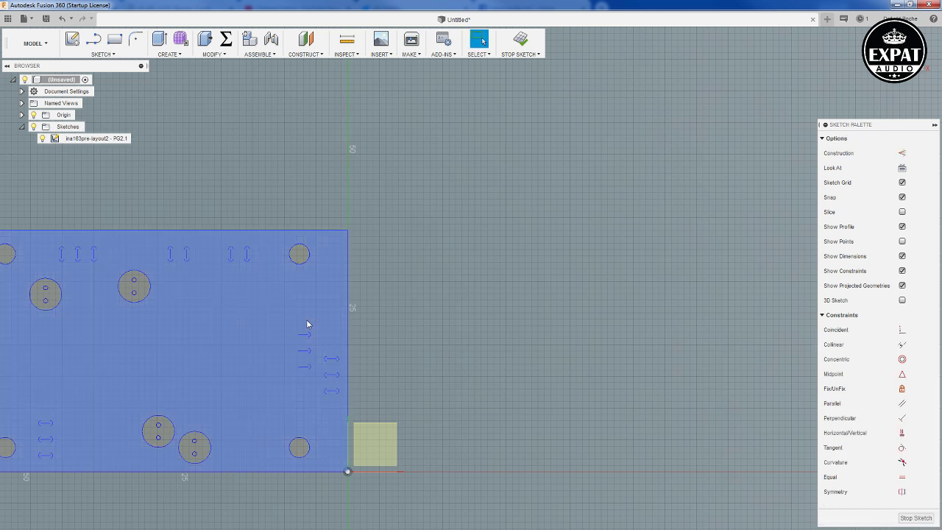
pyautogui.moveTo(307, 320); pyautogui.dragTo(316, 374)
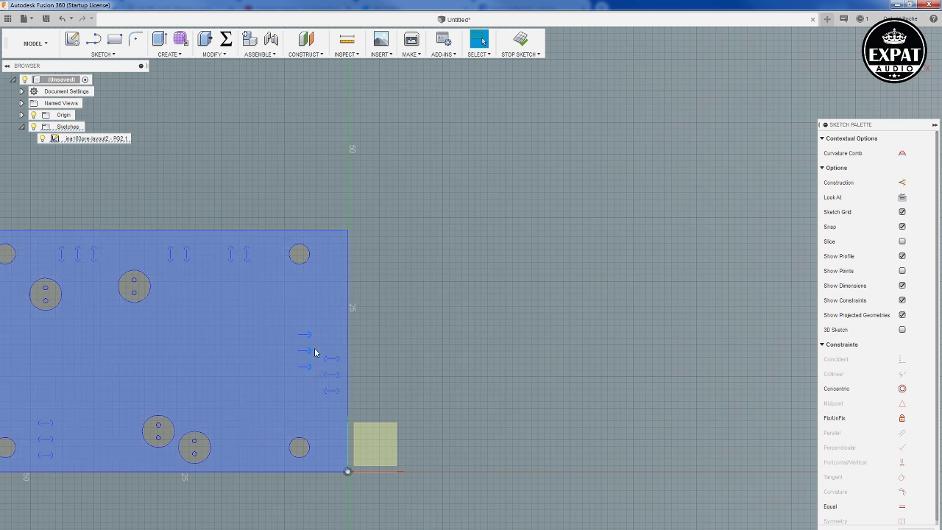
pyautogui.press('Delete')
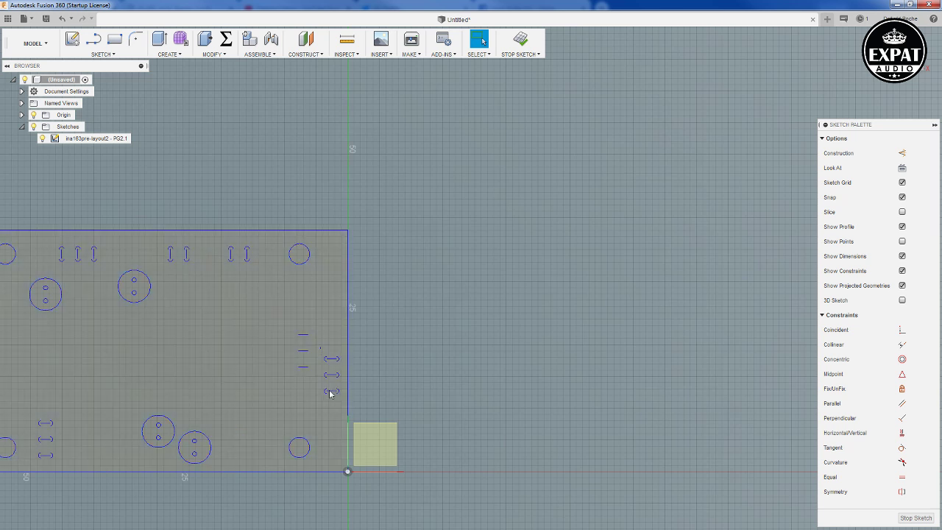
# Delete the arcs at both ends of the three horizontal slots in the column closest to the board's right edge.
pyautogui.moveTo(320, 347); pyautogui.dragTo(331, 402)
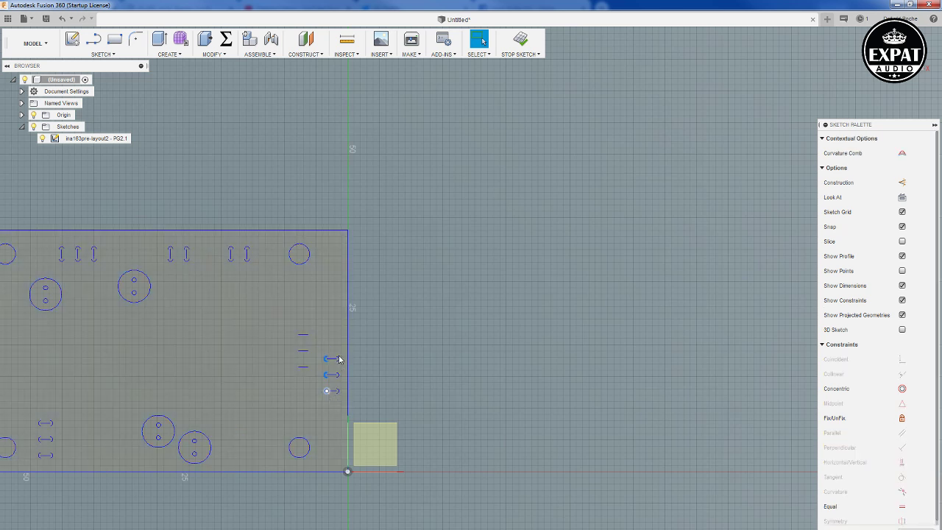
pyautogui.press('Delete')
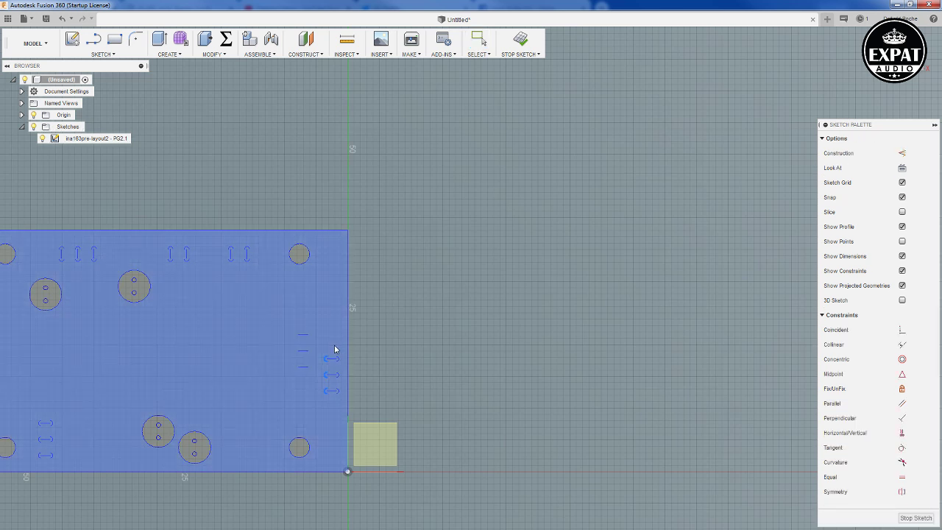
pyautogui.moveTo(334, 345); pyautogui.dragTo(342, 402)
pyautogui.press('Escape')
# Delete the arcs at both ends of the seven vertical slots along the board's upper edge.
pyautogui.click(101, 241)
pyautogui.moveTo(55, 247); pyautogui.dragTo(258, 255)
pyautogui.press('Escape')
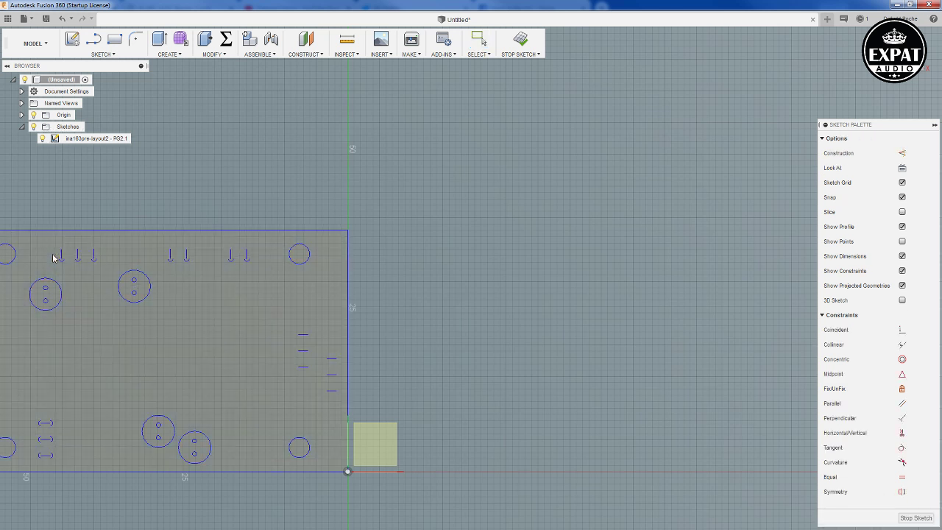
pyautogui.moveTo(53, 258); pyautogui.dragTo(258, 271)
pyautogui.click(122, 397)
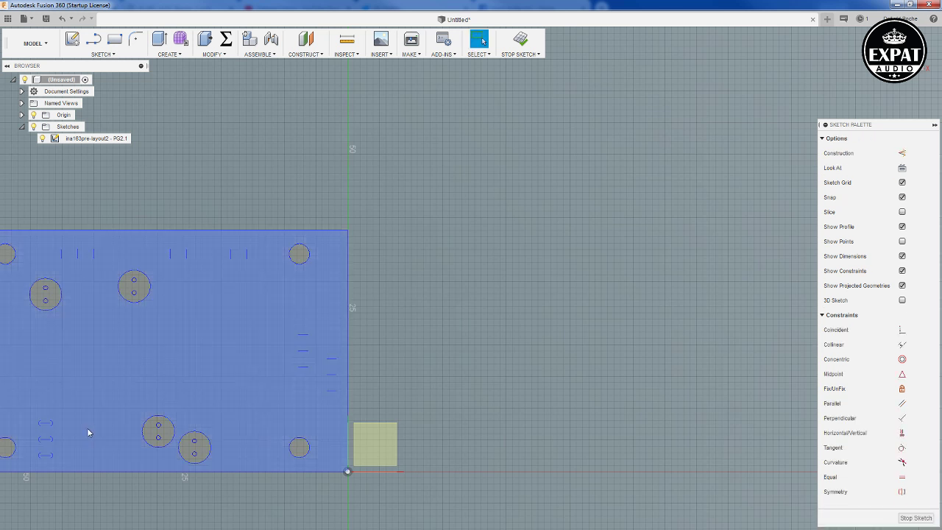
# Delete the arcs at both ends of the three horizontal slots near the board's lower-left corner.
pyautogui.click(35, 436)
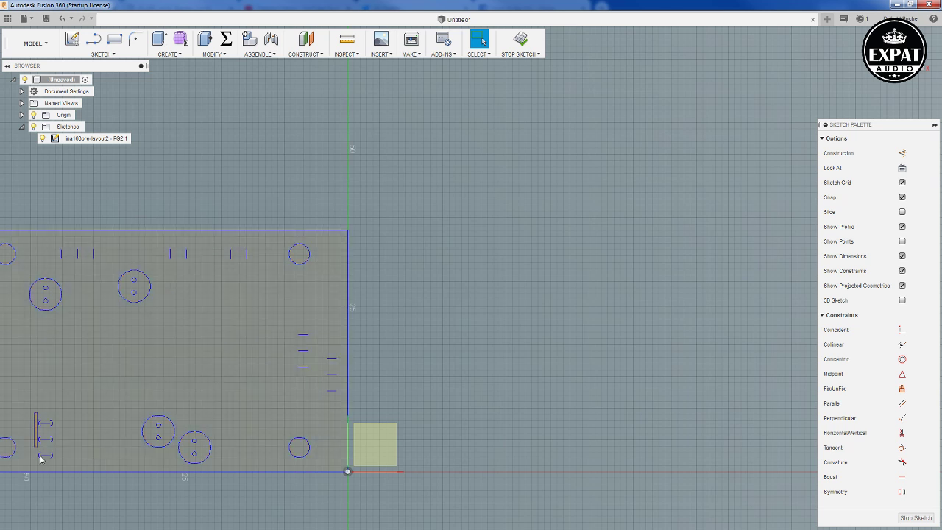
pyautogui.moveTo(34, 412); pyautogui.dragTo(42, 465)
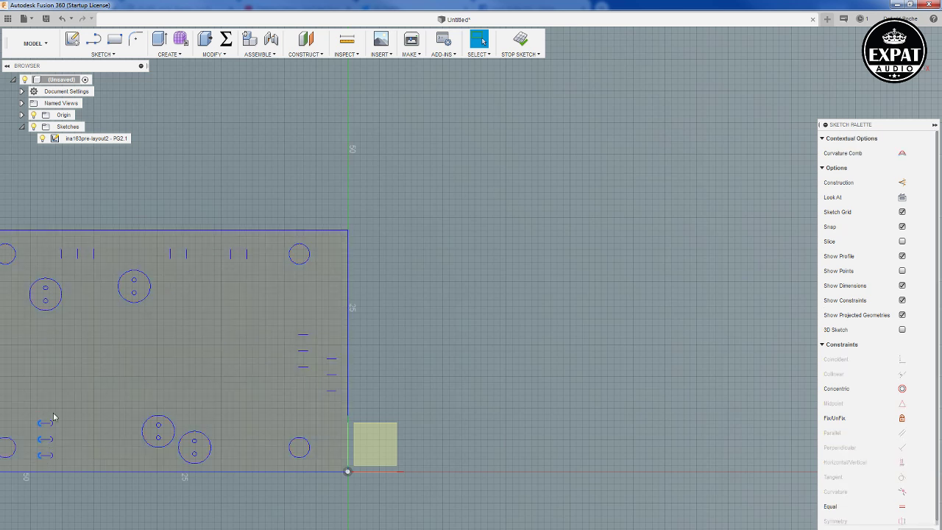
pyautogui.click(48, 414)
pyautogui.moveTo(47, 409); pyautogui.dragTo(65, 465)
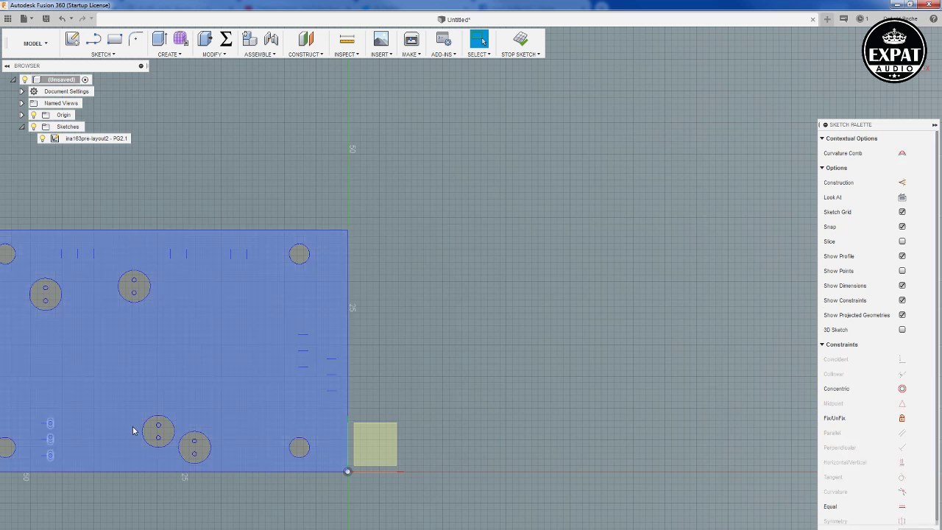
pyautogui.press('Delete')
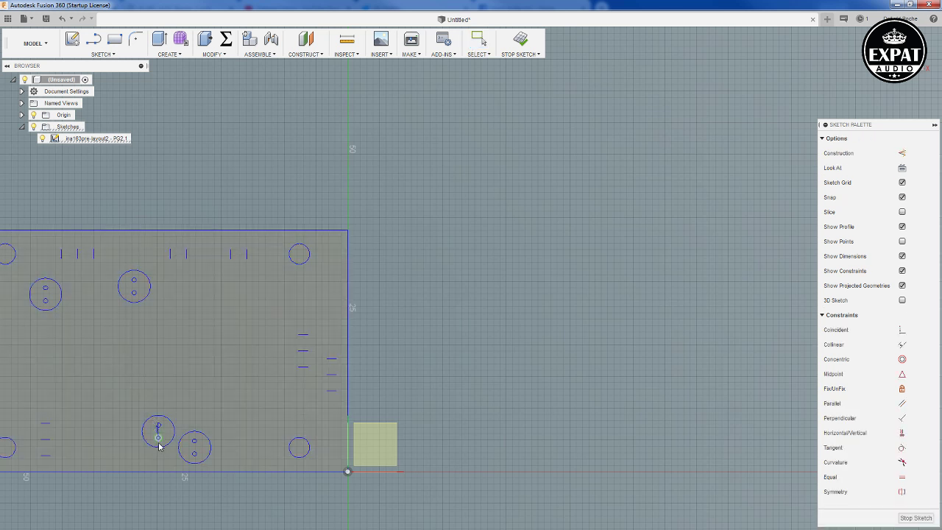
pyautogui.click(157, 428)
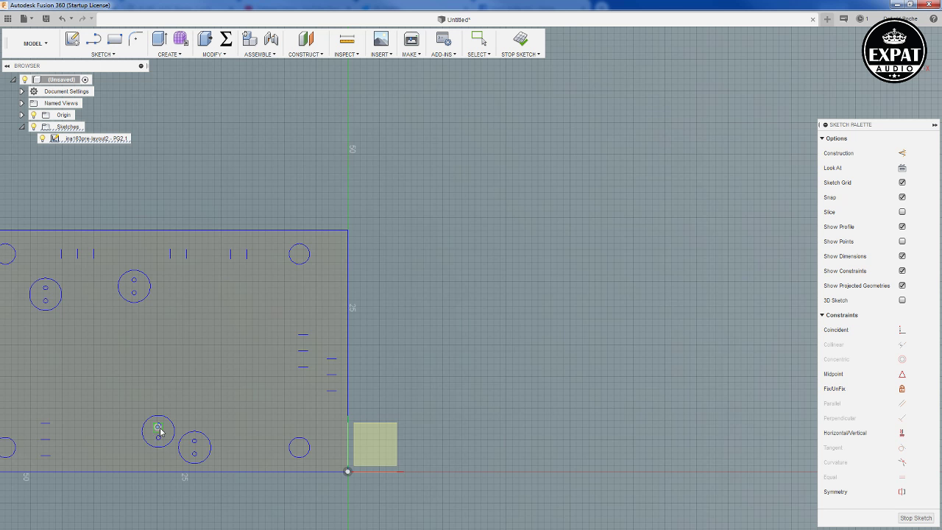
pyautogui.click(153, 440)
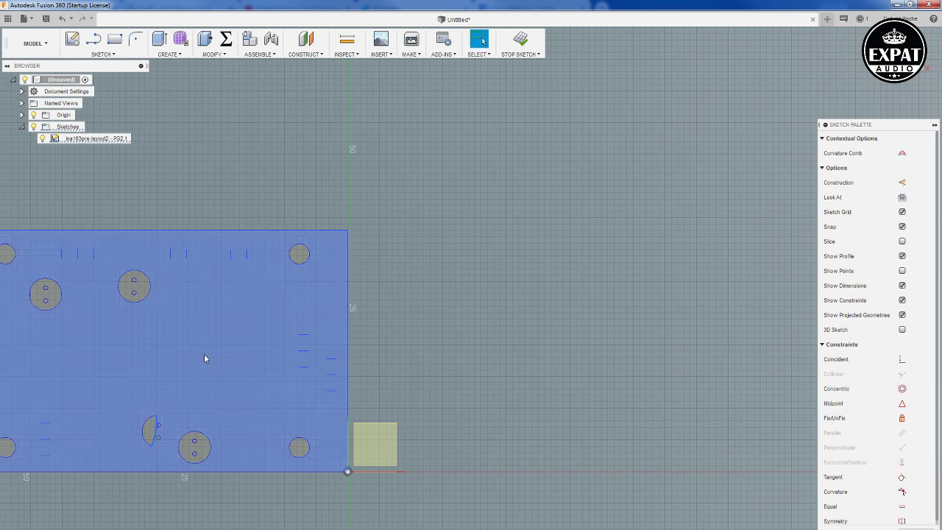
pyautogui.press('Escape')
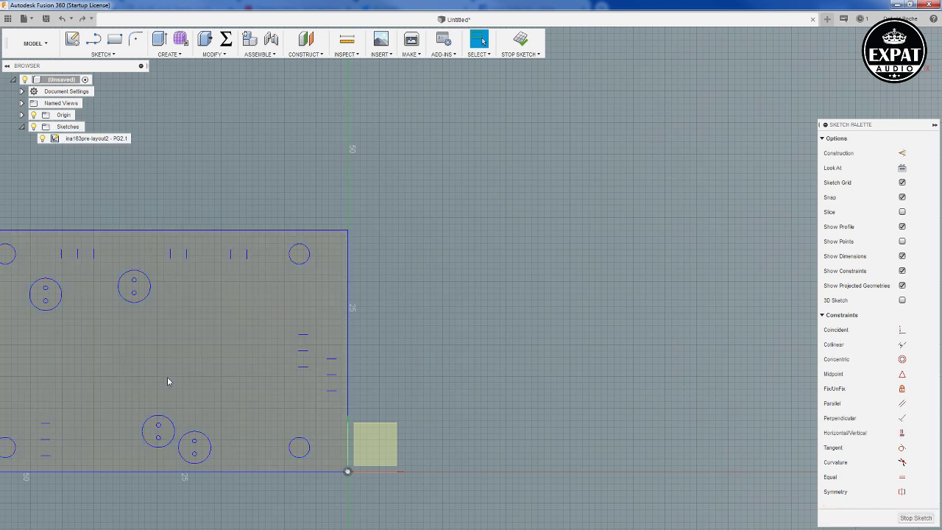
# Delete the pairs of small circles inside the two large circles near the board's lower edge.
pyautogui.click(136, 396)
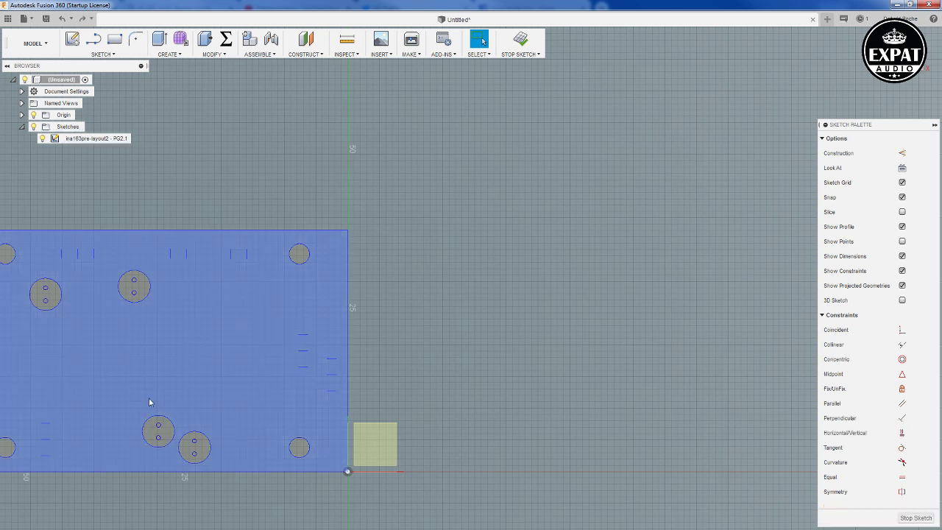
pyautogui.press('r')
pyautogui.click(152, 401)
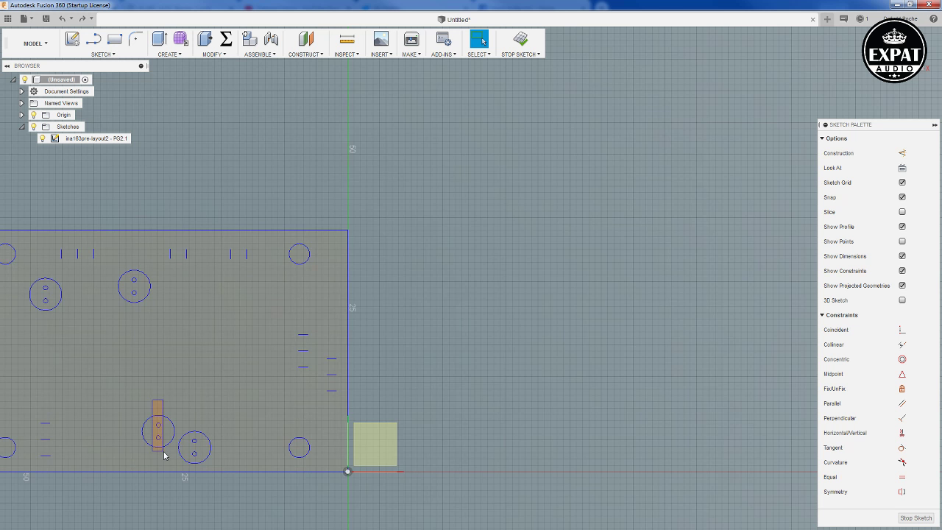
pyautogui.press('Escape')
pyautogui.click(165, 451)
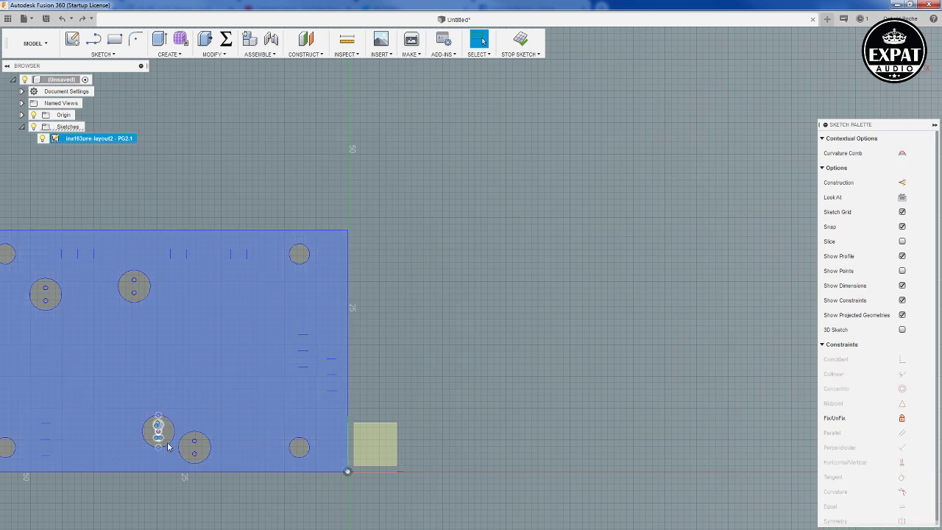
pyautogui.press('Escape')
pyautogui.press('r')
pyautogui.click(189, 423)
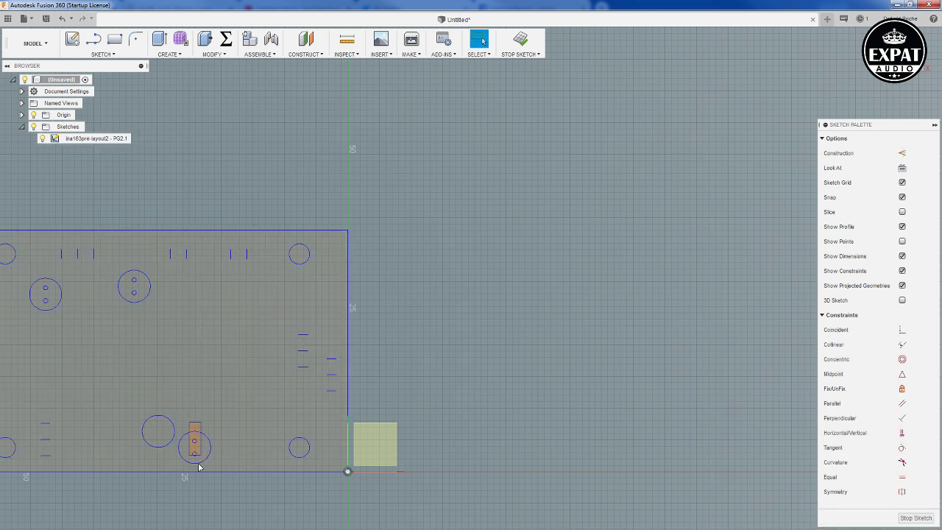
pyautogui.click(200, 471)
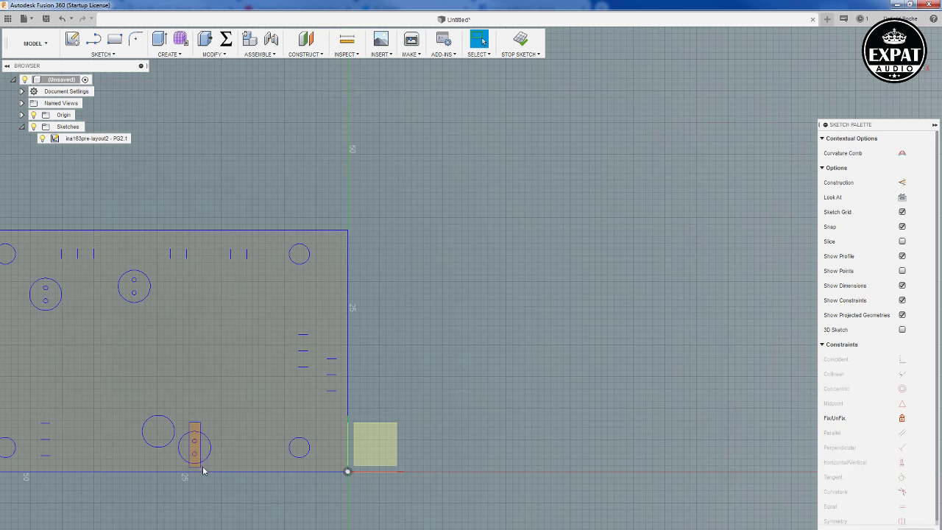
pyautogui.press('Delete')
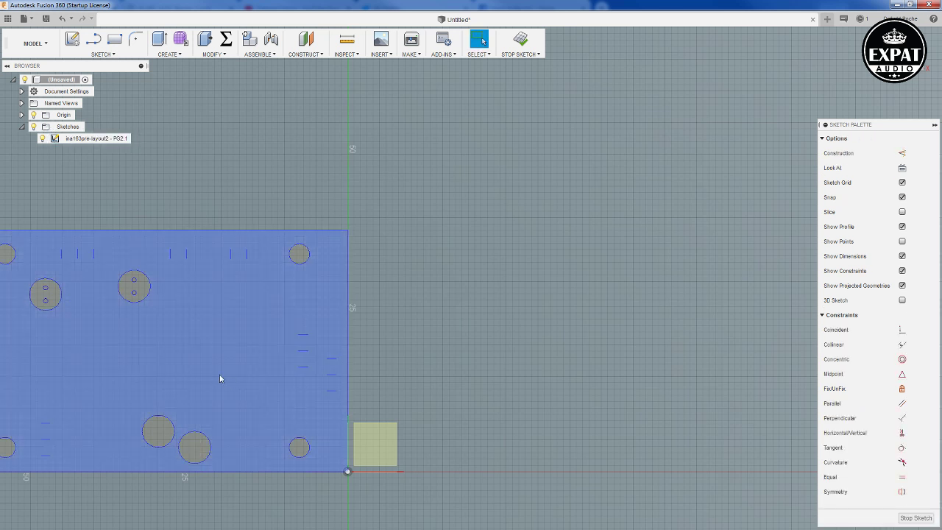
# Delete the pairs of small circles inside the two large circles in the board's upper-left area.
pyautogui.press('r')
pyautogui.click(128, 262)
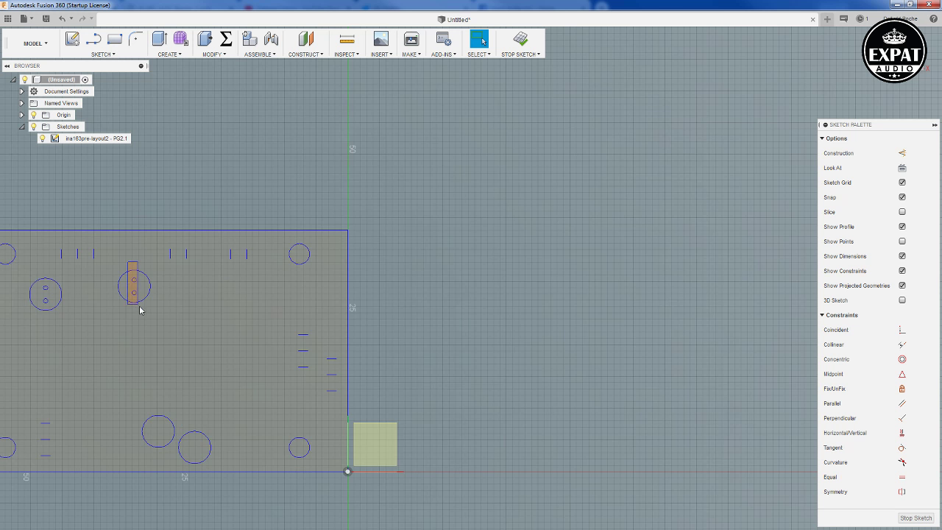
pyautogui.click(141, 310)
pyautogui.press('Delete')
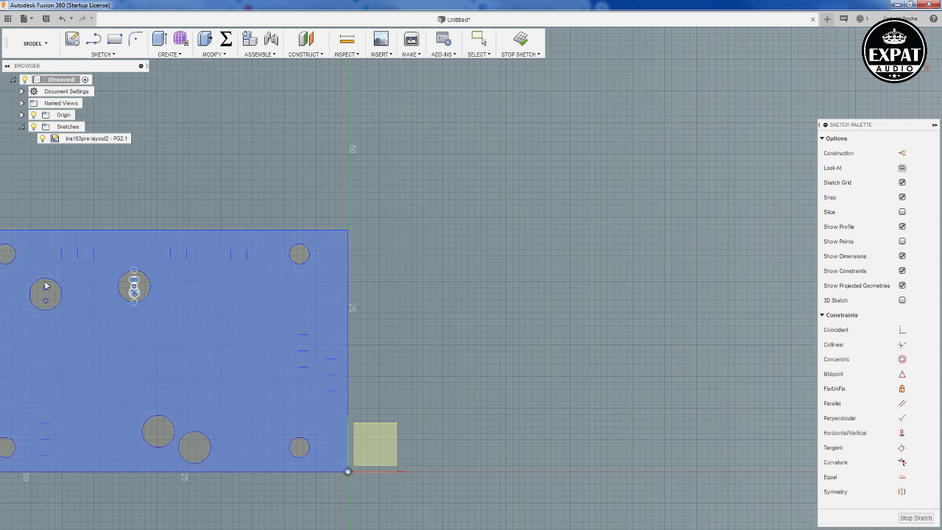
pyautogui.click(38, 264)
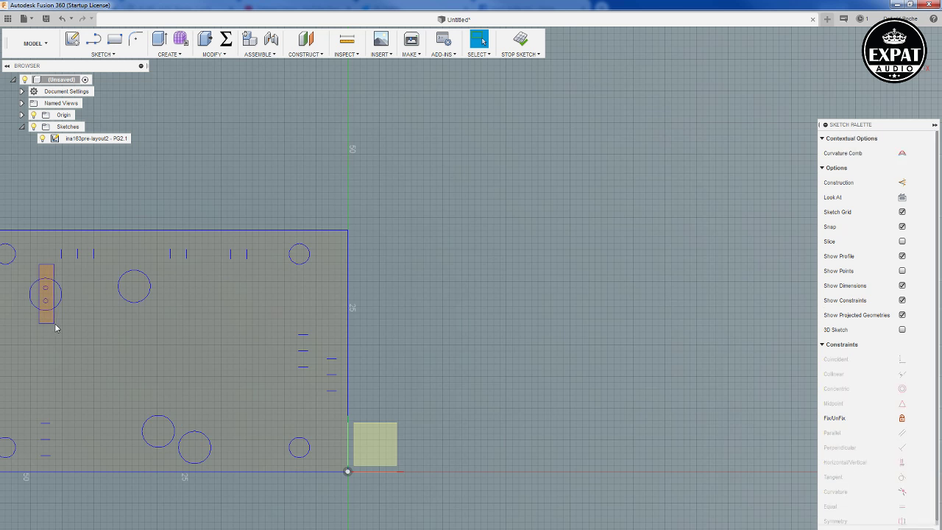
pyautogui.press('Escape')
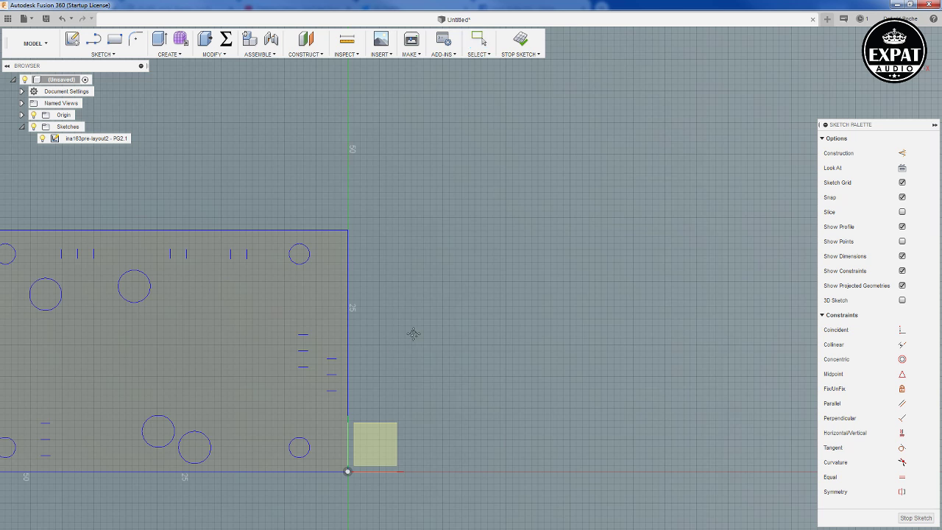
pyautogui.moveTo(414, 332); pyautogui.dragTo(557, 299, button='middle')
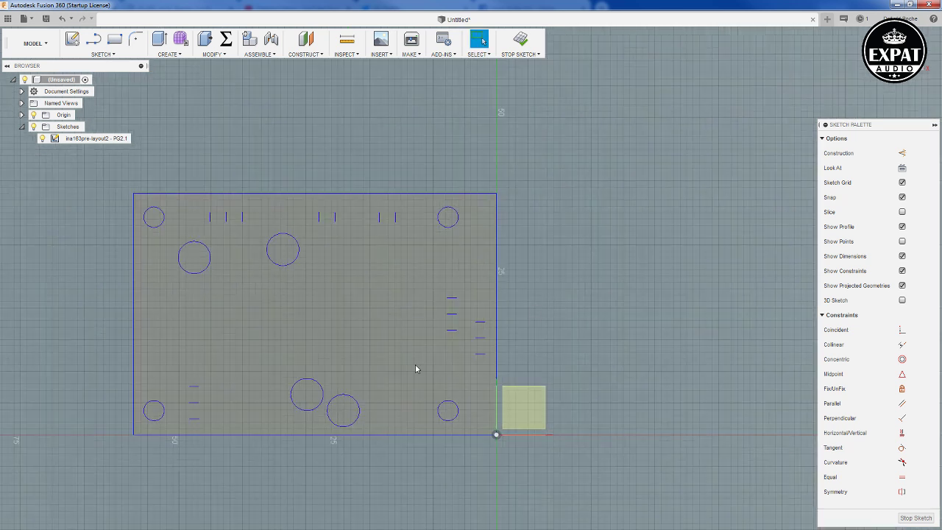
pyautogui.click(440, 409)
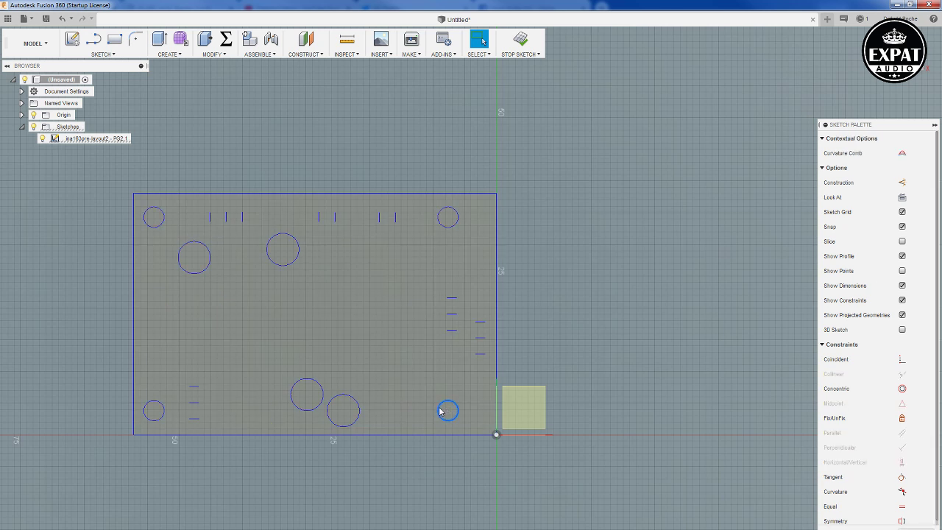
pyautogui.click(334, 402)
pyautogui.click(612, 315)
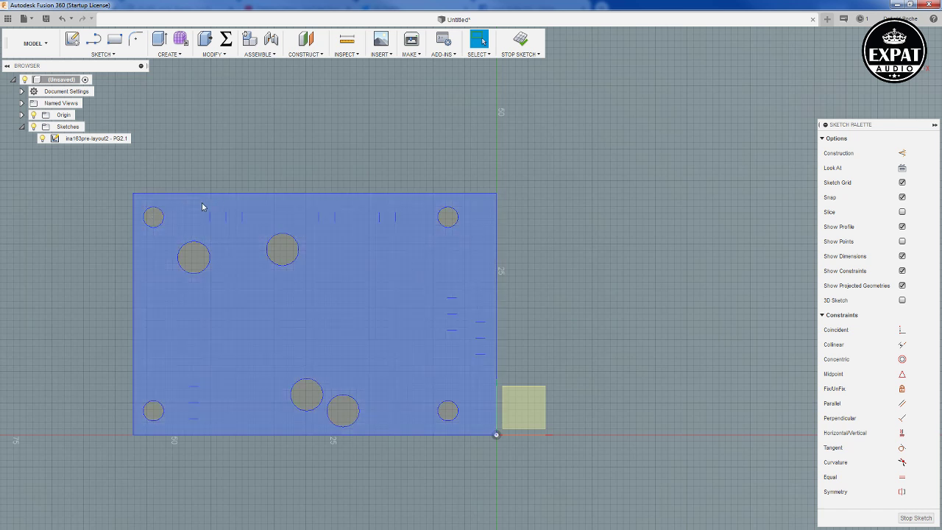
# Convert the remaining slot lines along the board's upper edge, lower-left corner and right edge to construction geometry.
pyautogui.moveTo(199, 206); pyautogui.dragTo(405, 231)
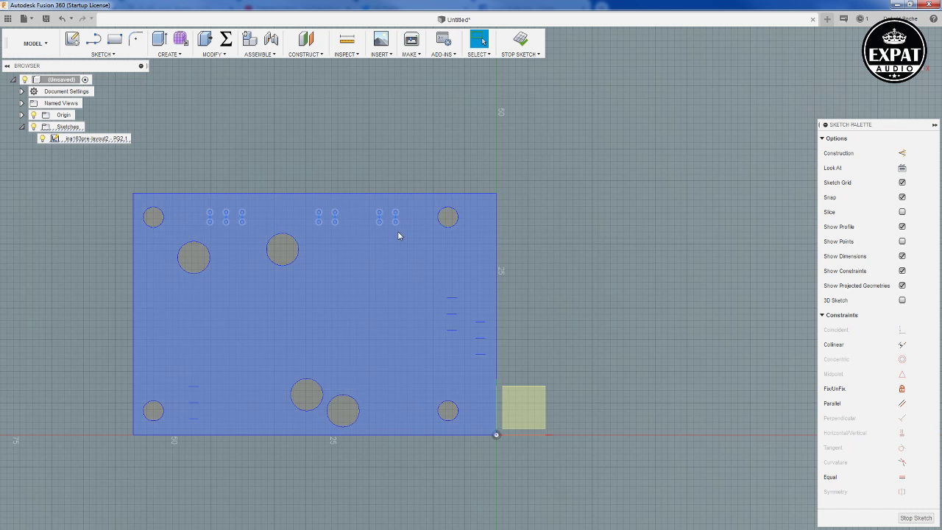
pyautogui.press('x')
pyautogui.moveTo(184, 373); pyautogui.dragTo(209, 427)
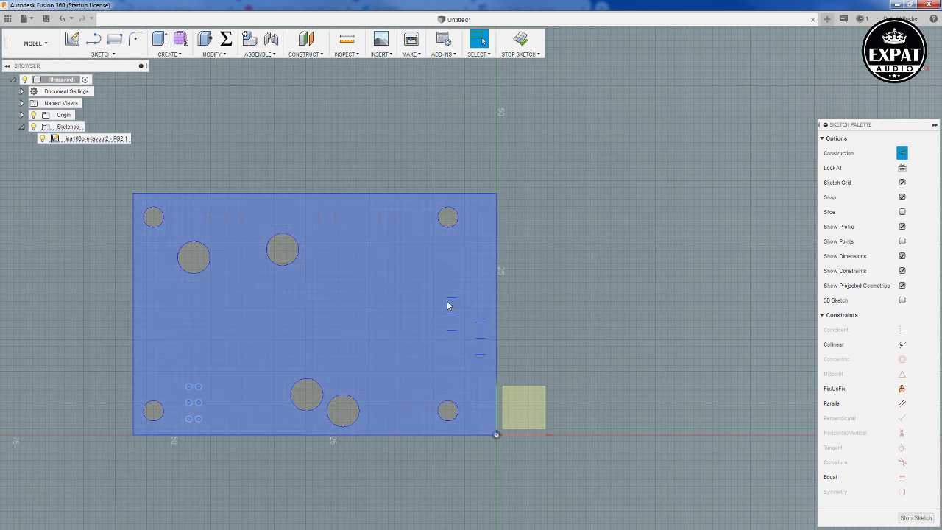
pyautogui.moveTo(440, 282); pyautogui.dragTo(489, 364)
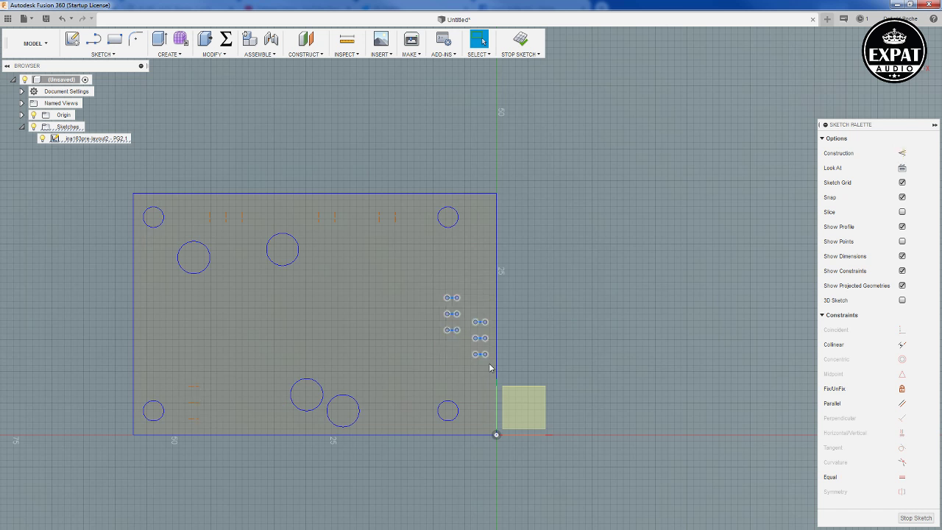
# Convert the four mounting-hole circles at the board's corners to construction geometry.
pyautogui.click(441, 217)
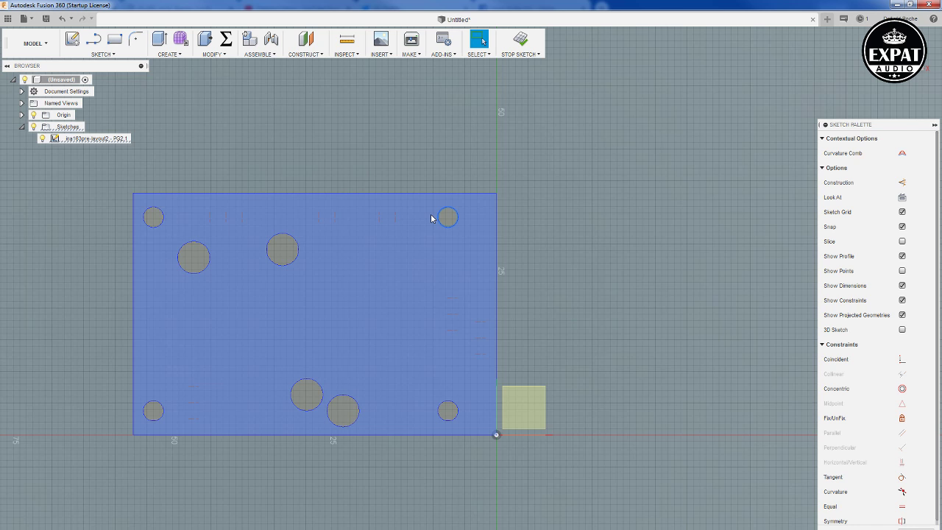
pyautogui.press('x')
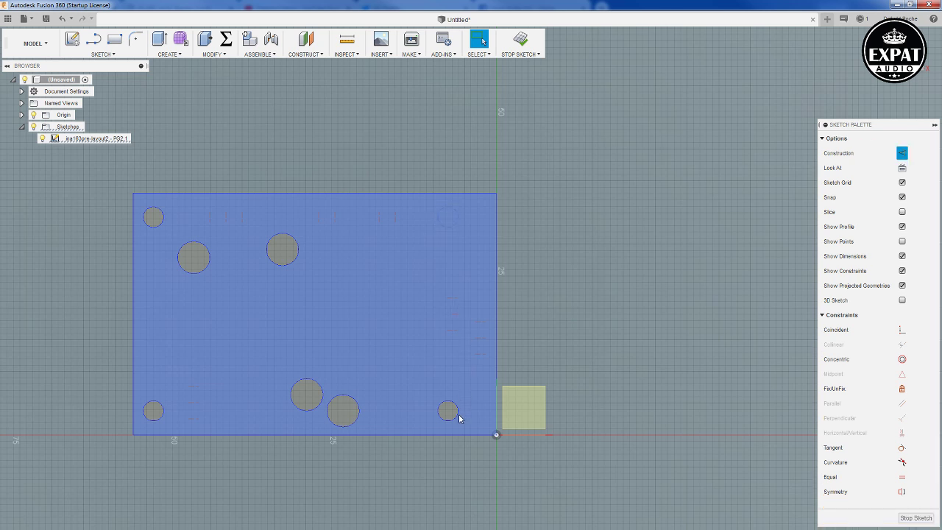
pyautogui.click(448, 411)
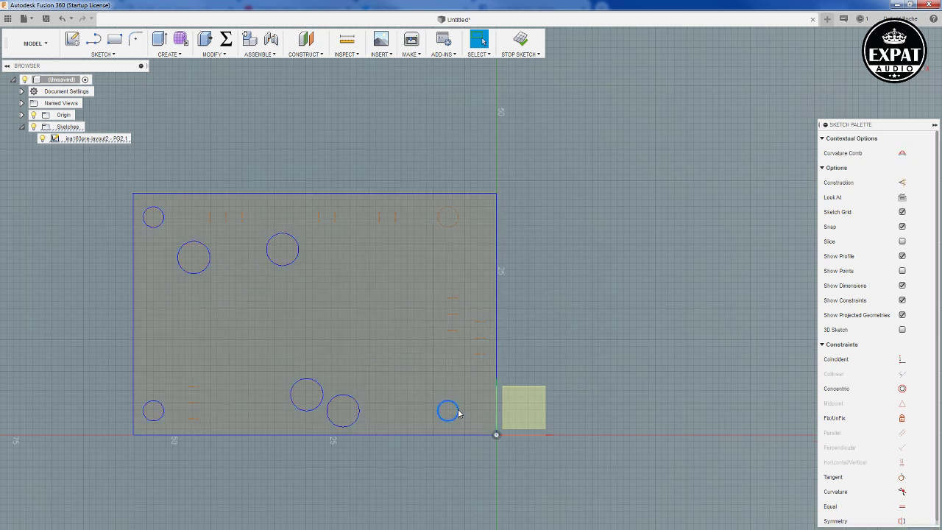
pyautogui.press('x')
pyautogui.click(154, 409)
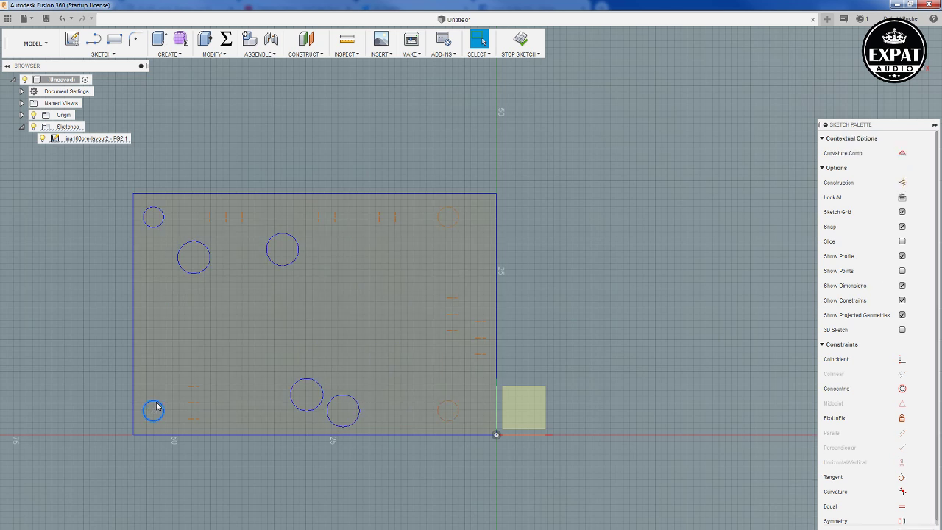
pyautogui.press('x')
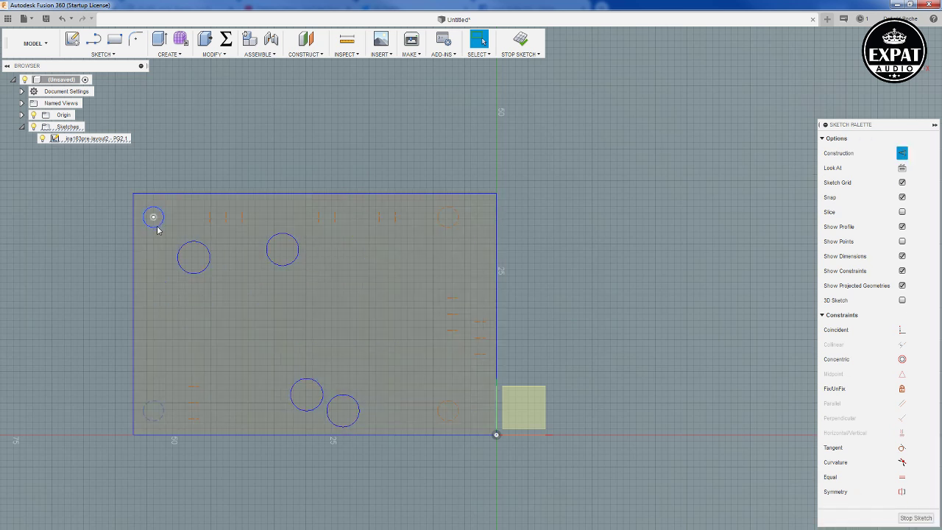
pyautogui.click(156, 230)
pyautogui.press('x')
pyautogui.click(282, 157)
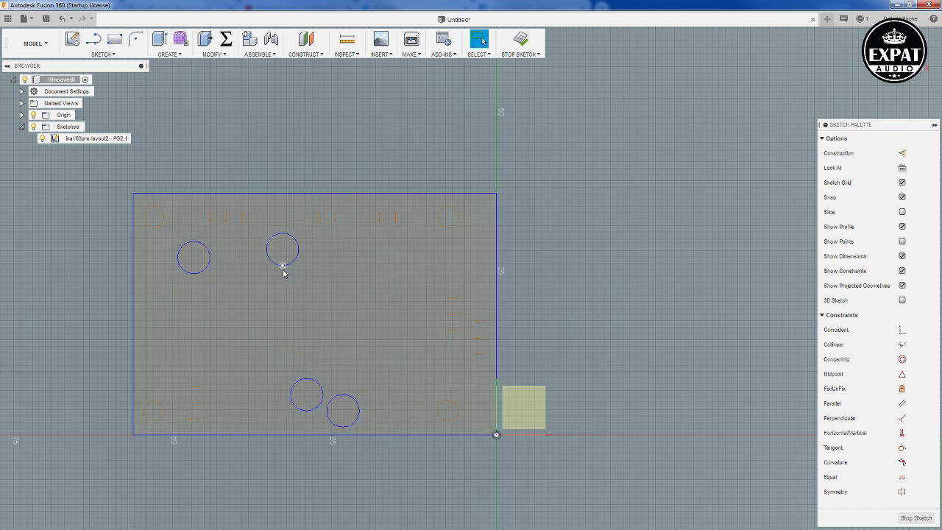
# Offset the board's rectangular outline 3 mm outward.
pyautogui.press('o')
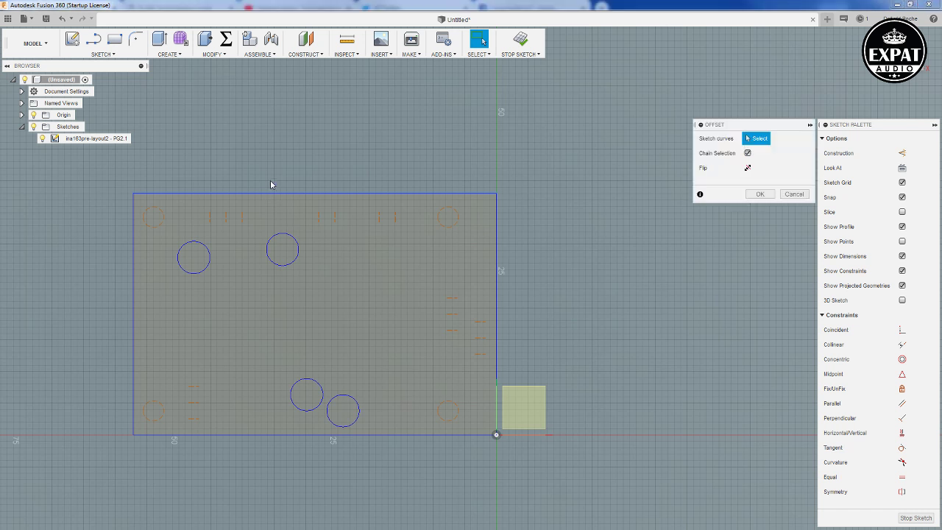
pyautogui.click(266, 193)
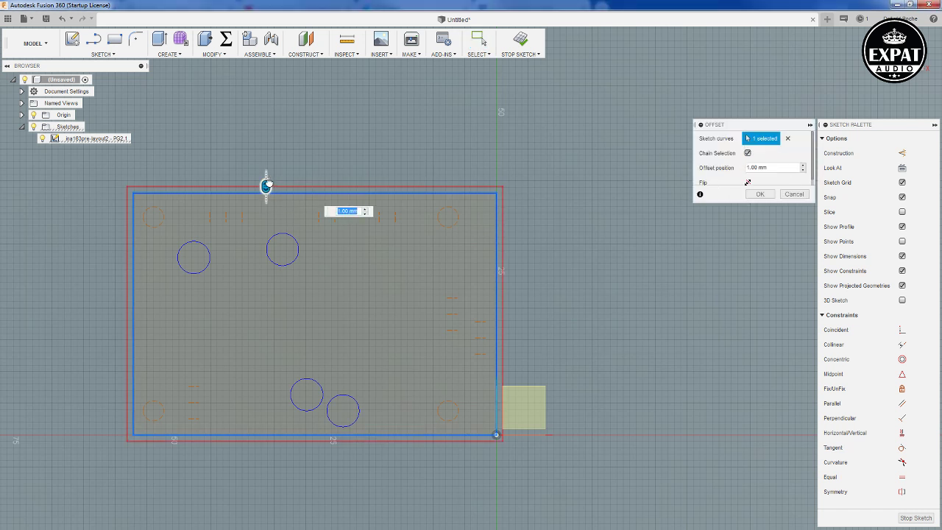
pyautogui.moveTo(265, 185); pyautogui.dragTo(270, 168)
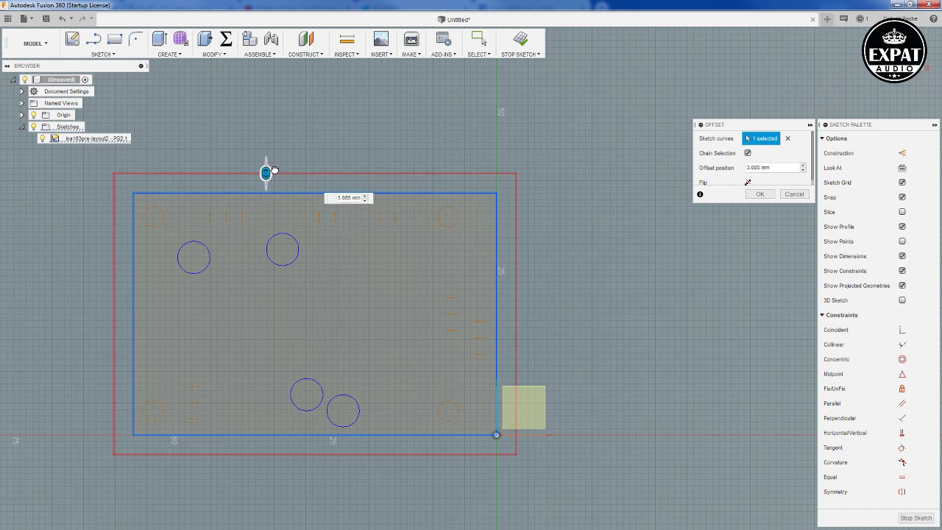
pyautogui.click(737, 168)
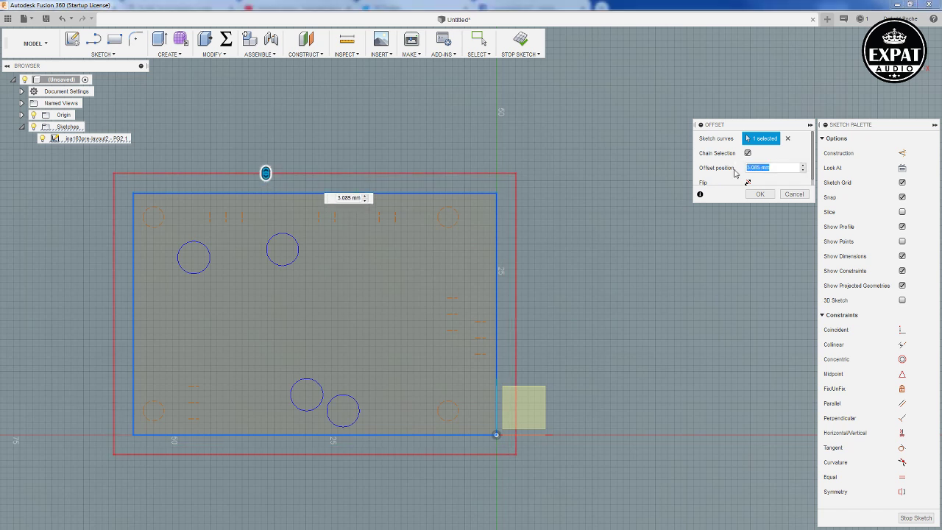
pyautogui.write('3')
pyautogui.click(759, 193)
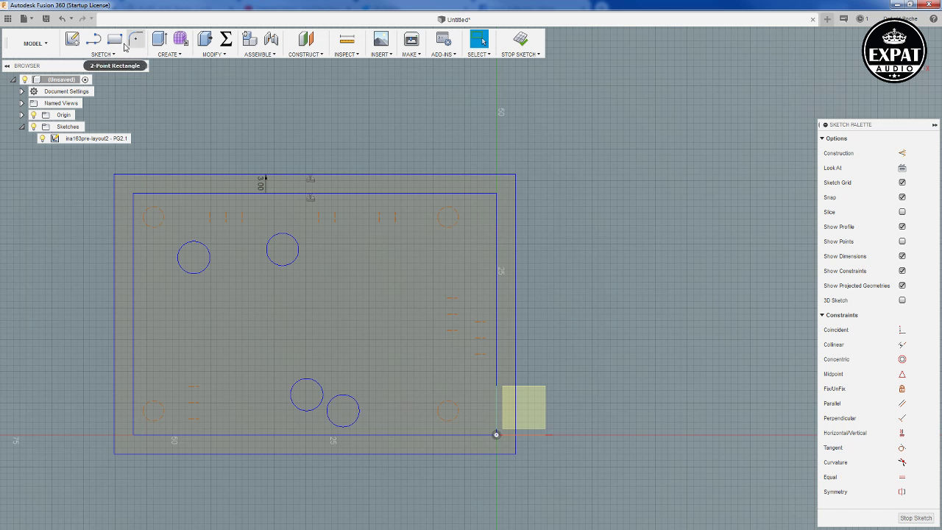
# Draw two vertical 3 mm lines from the board outline's lower corners down to the offset outline.
pyautogui.click(93, 41)
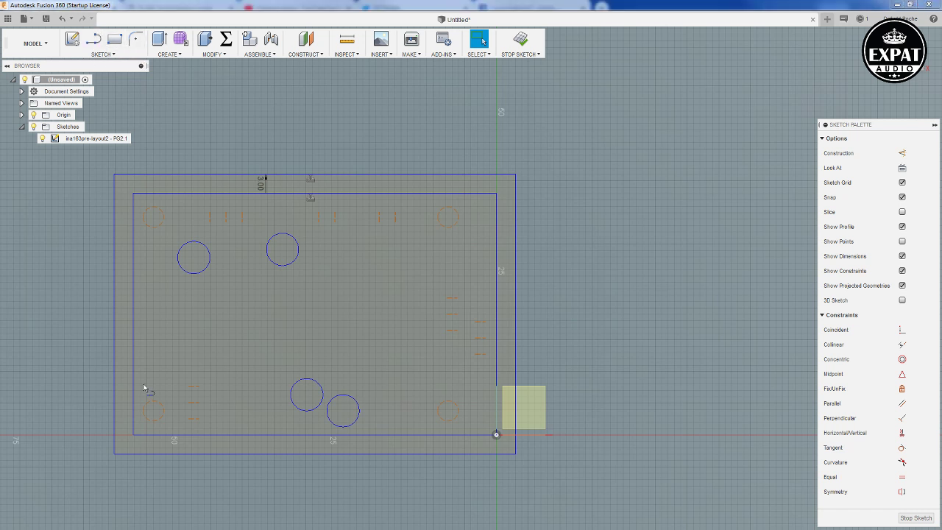
pyautogui.click(132, 436)
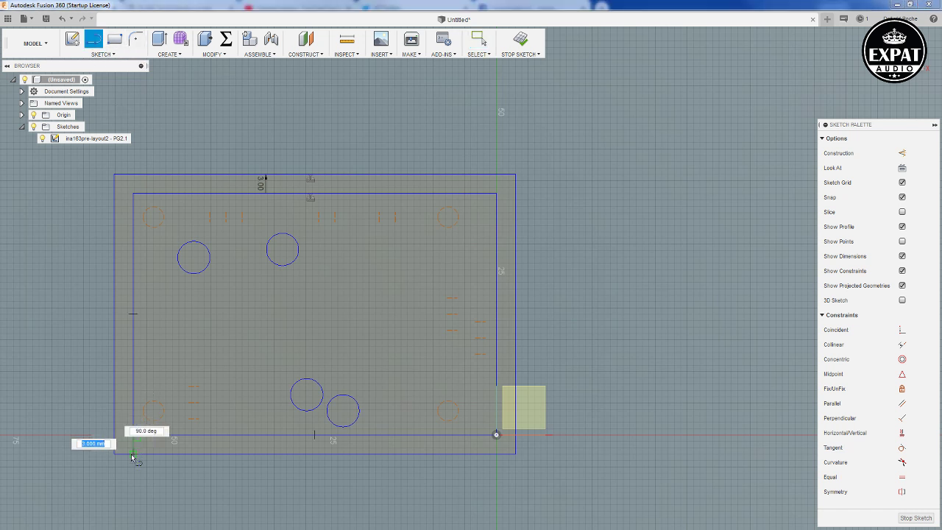
pyautogui.click(133, 453)
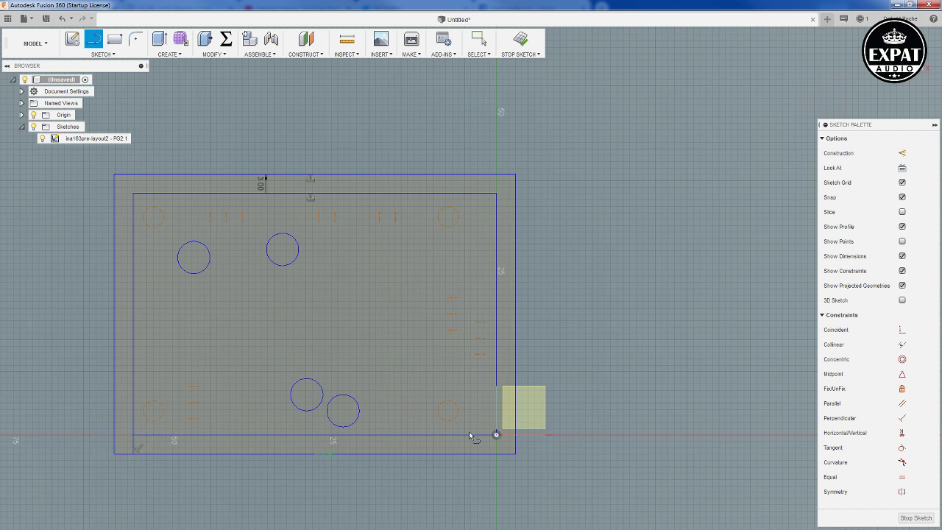
pyautogui.click(496, 435)
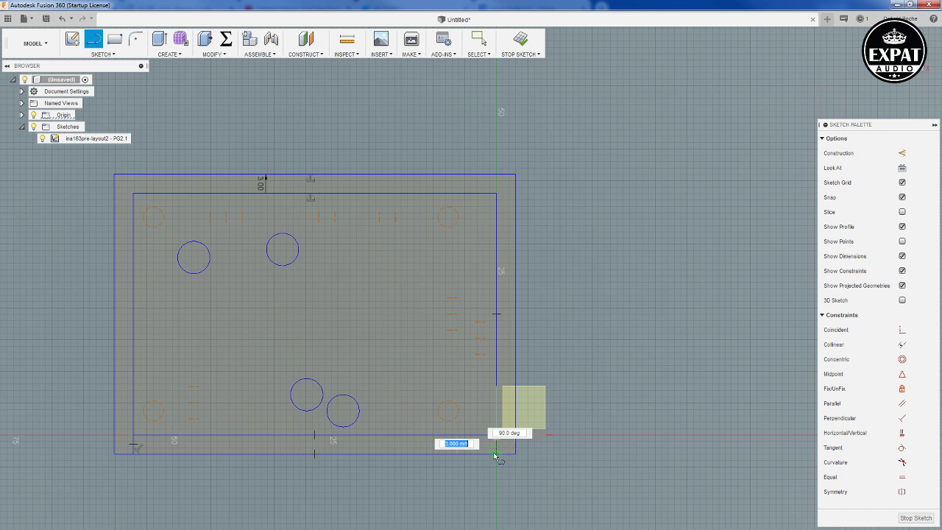
pyautogui.click(496, 454)
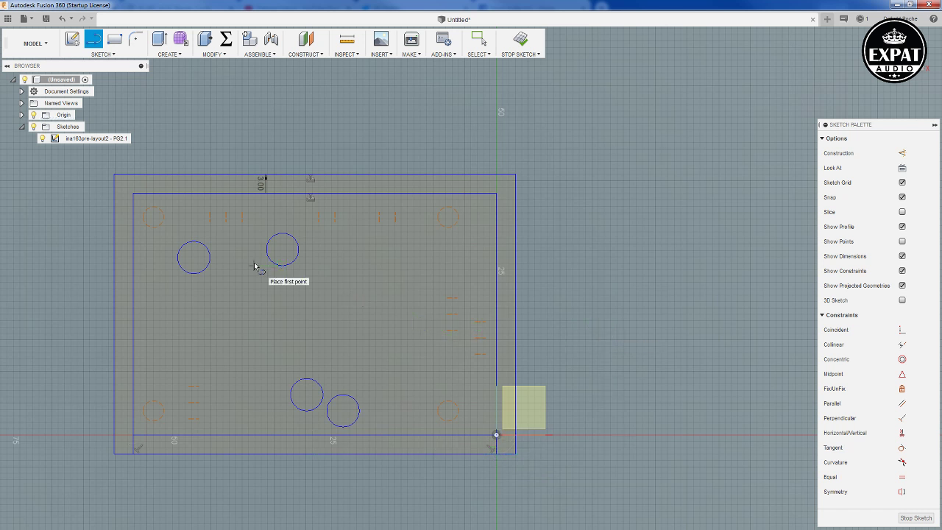
pyautogui.scroll(-2, 250, 219)
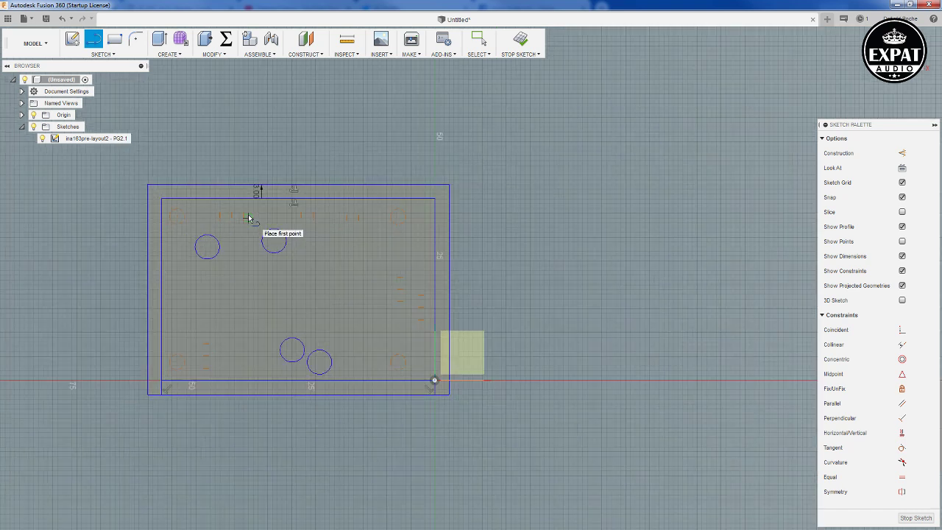
pyautogui.scroll(8, 249, 218)
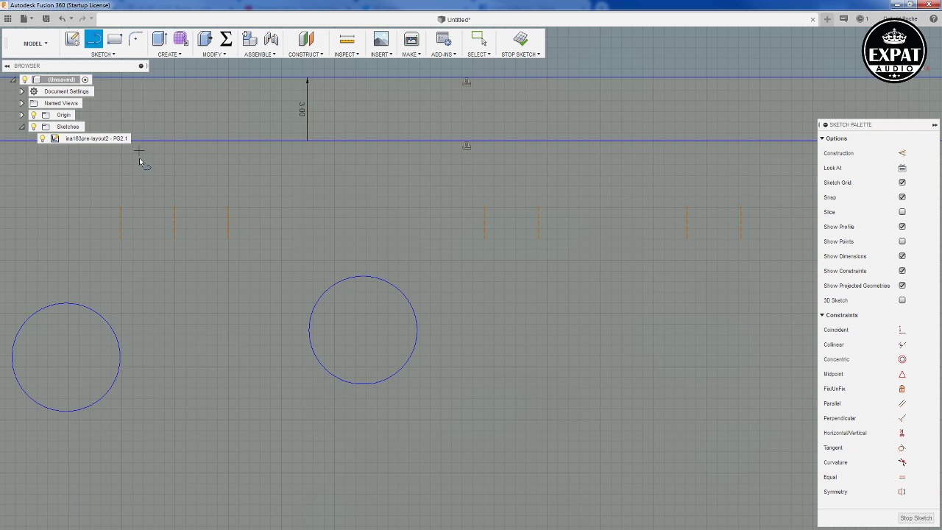
pyautogui.click(135, 43)
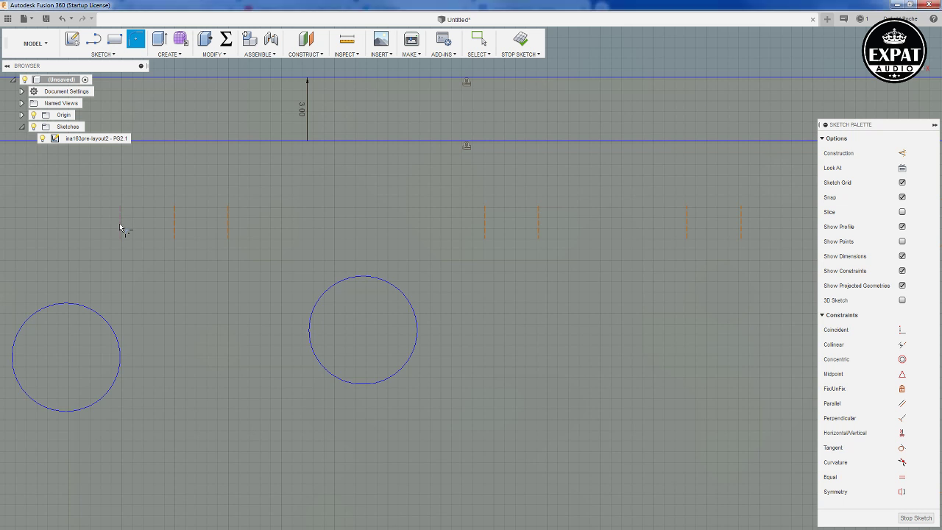
pyautogui.click(120, 222)
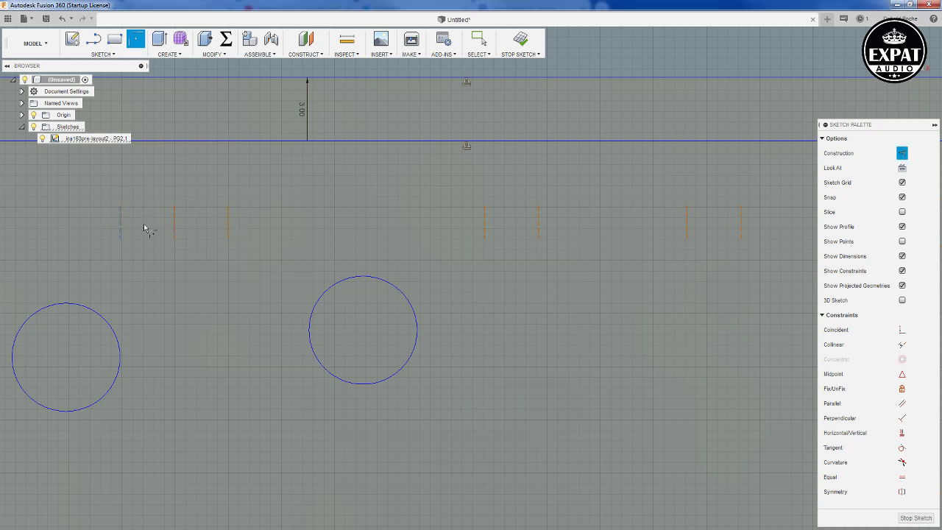
pyautogui.press('Escape')
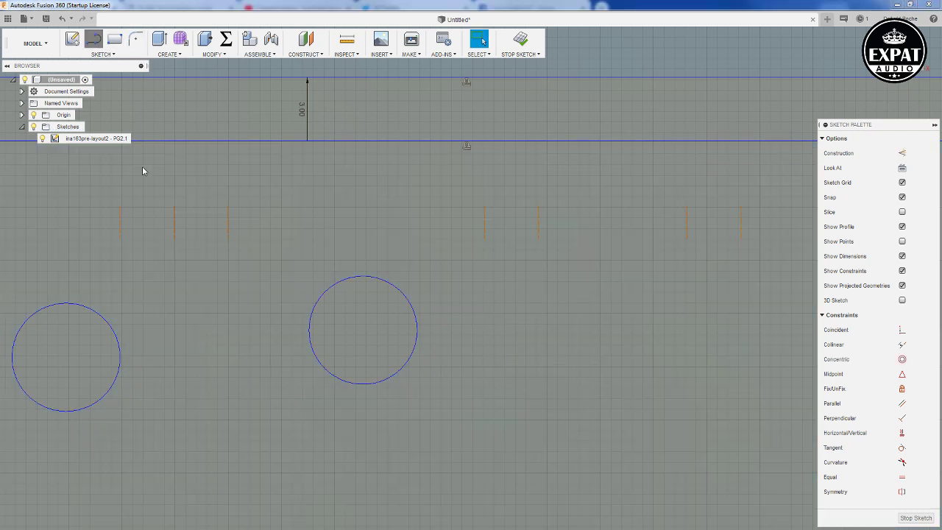
# Draw a line between the midpoints of the first and last slot lines along the board's upper edge and convert it to construction geometry.
pyautogui.press('l')
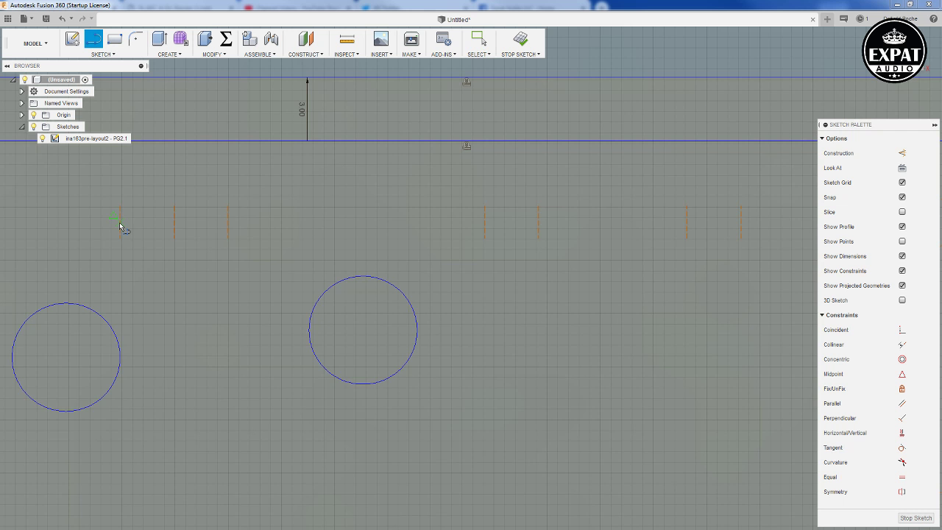
pyautogui.click(120, 222)
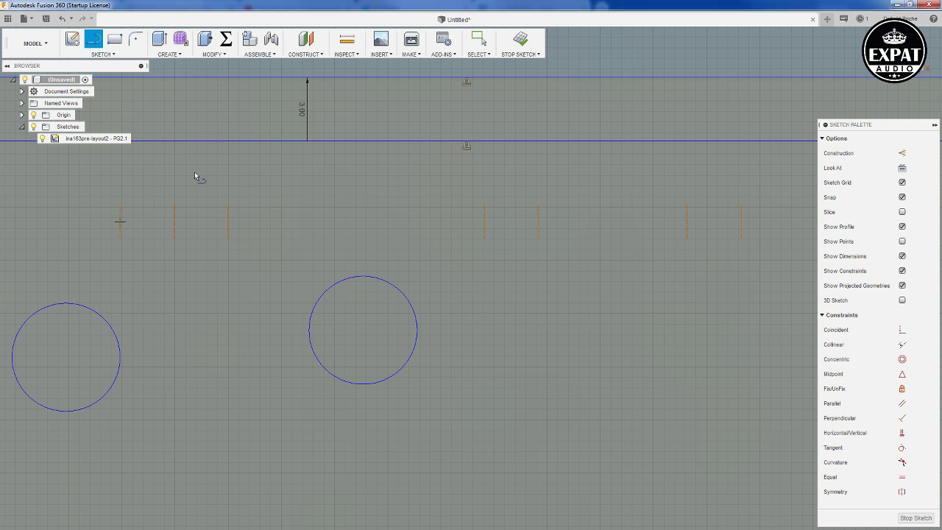
pyautogui.click(741, 225)
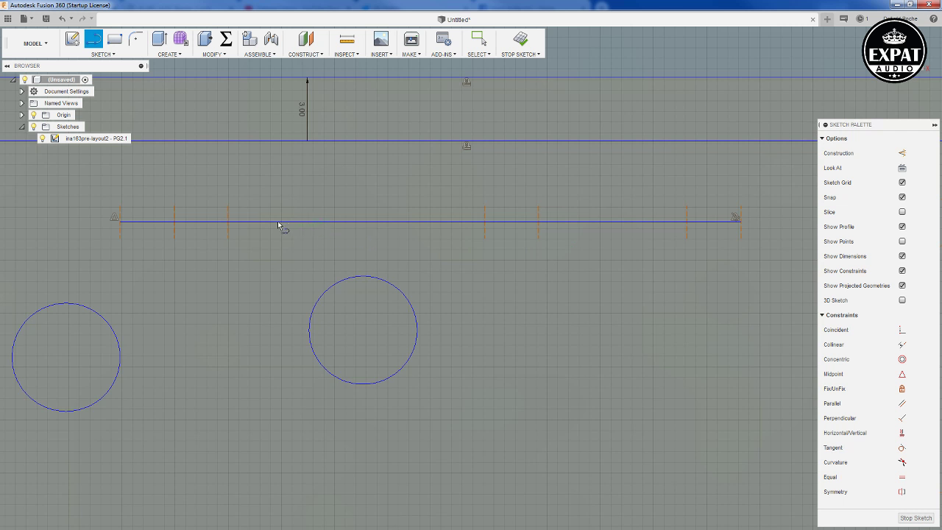
pyautogui.press('Escape')
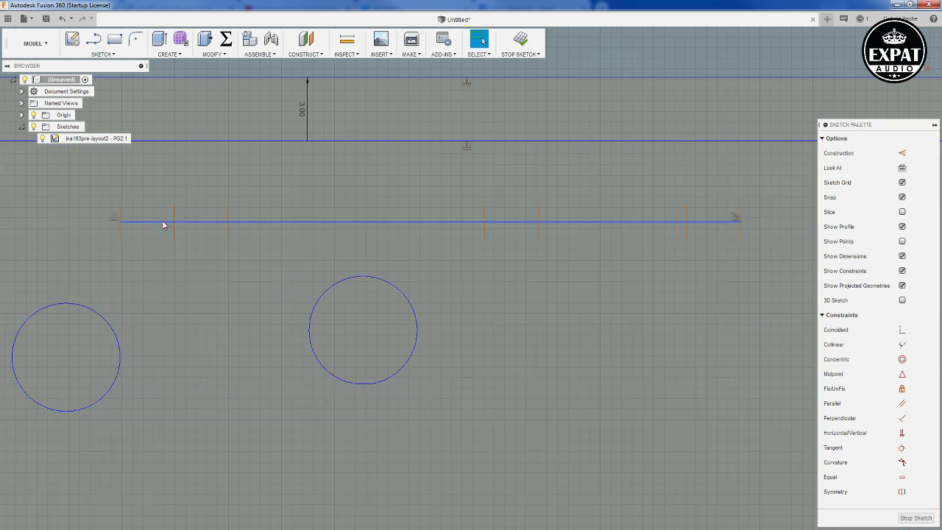
pyautogui.click(165, 225)
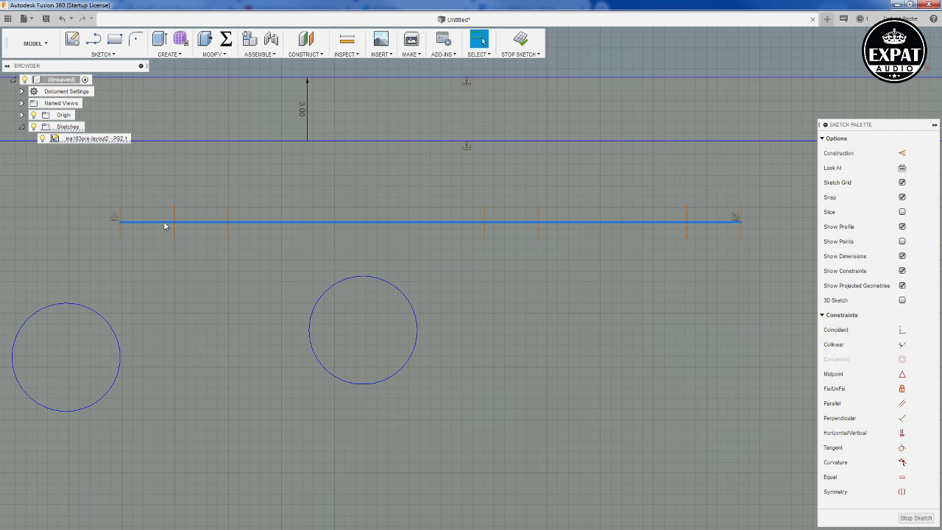
pyautogui.press('x')
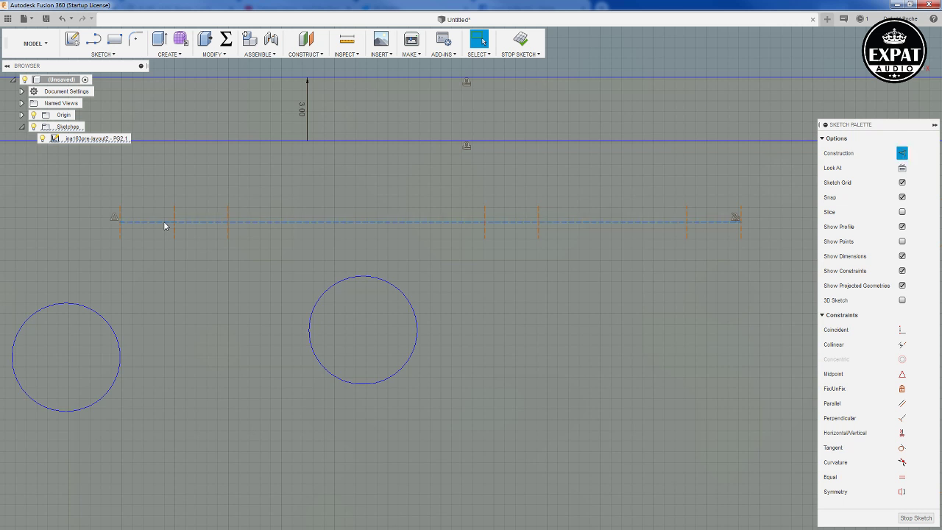
pyautogui.click(221, 297)
pyautogui.press('Escape')
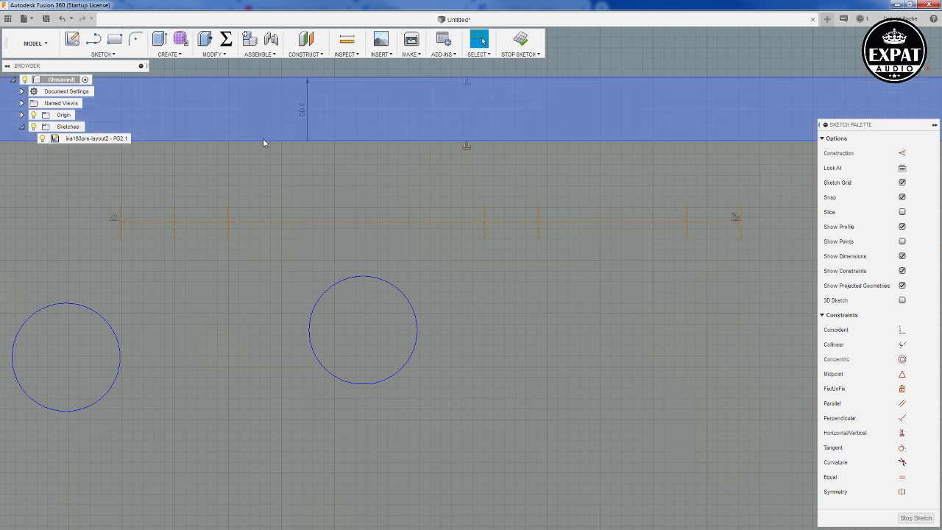
# Sketch a center rectangle 1.2 mm high and about 7.1 mm wide, centered on the middle line of the three-line slot group.
pyautogui.click(114, 55)
pyautogui.moveTo(152, 89)
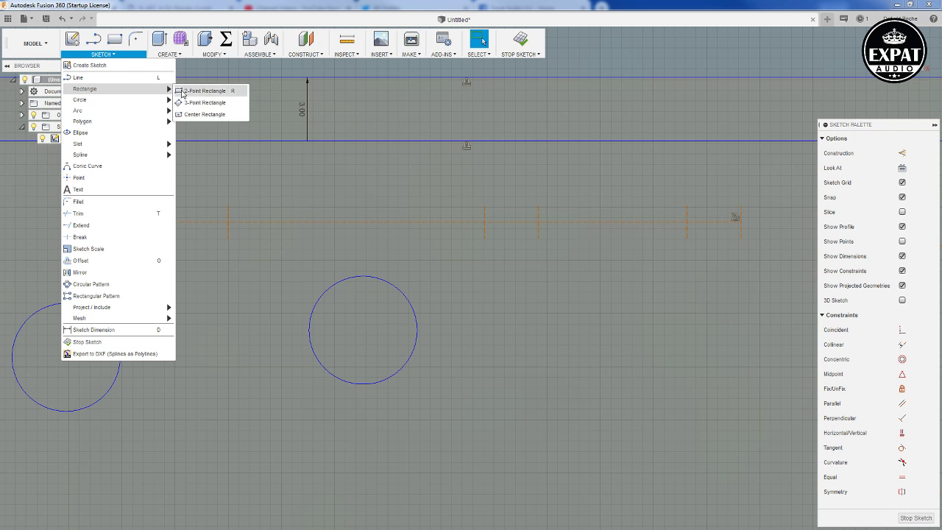
pyautogui.click(204, 114)
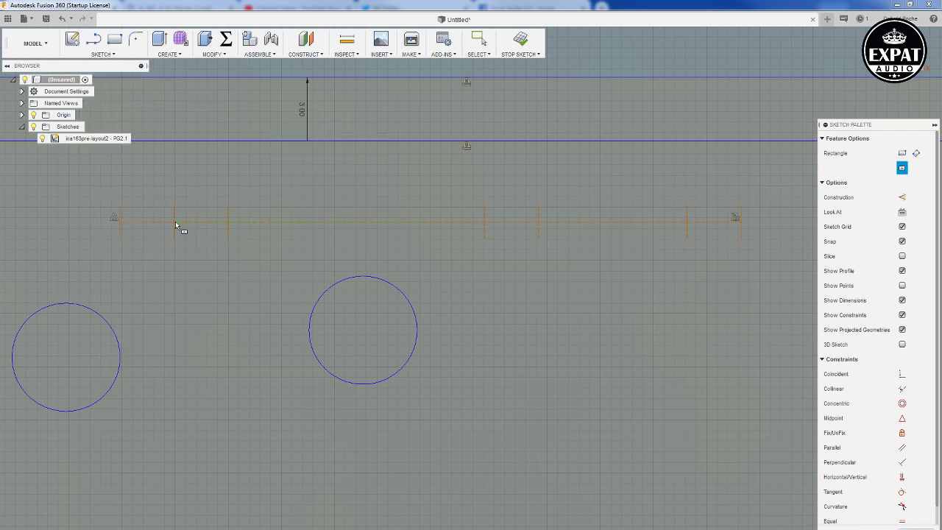
pyautogui.click(173, 221)
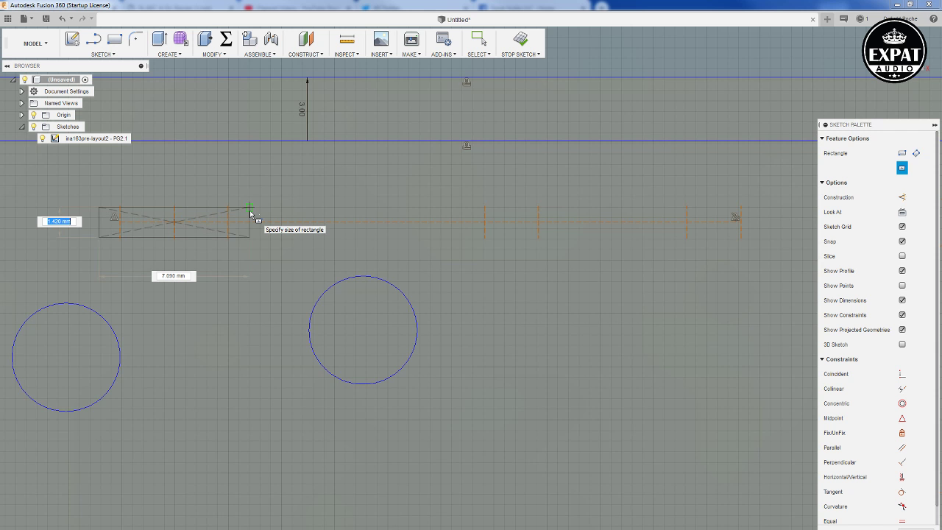
pyautogui.write('1.2')
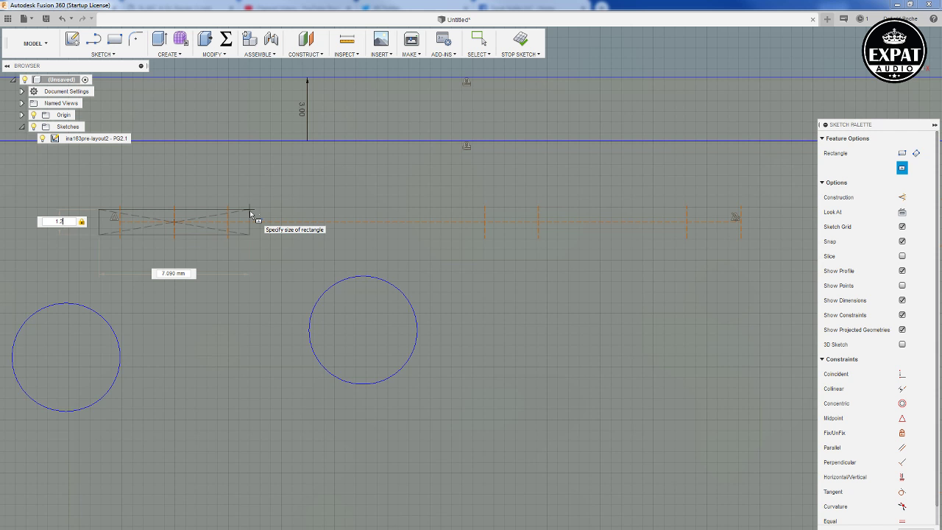
pyautogui.press('Return')
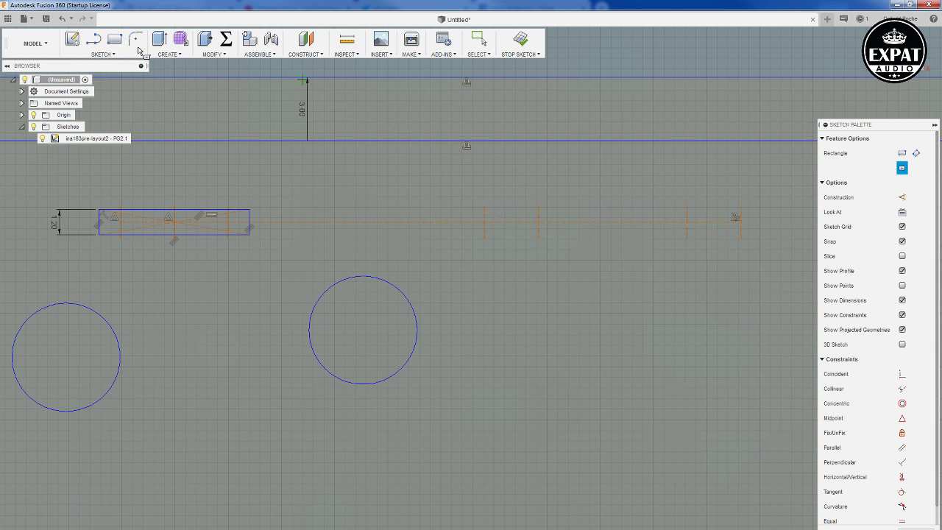
# Draw a line between the midpoints of the upper edge's middle pair of slot lines and convert it to construction geometry.
pyautogui.click(97, 43)
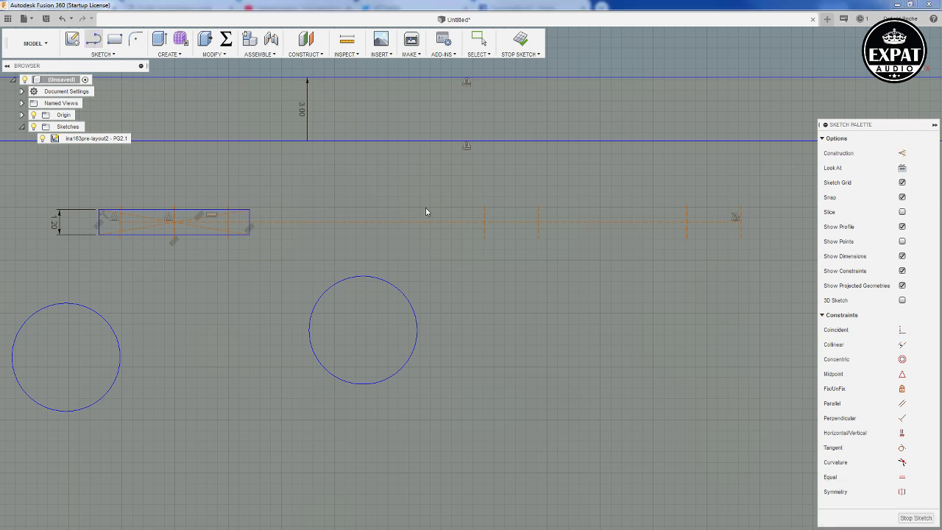
pyautogui.click(484, 222)
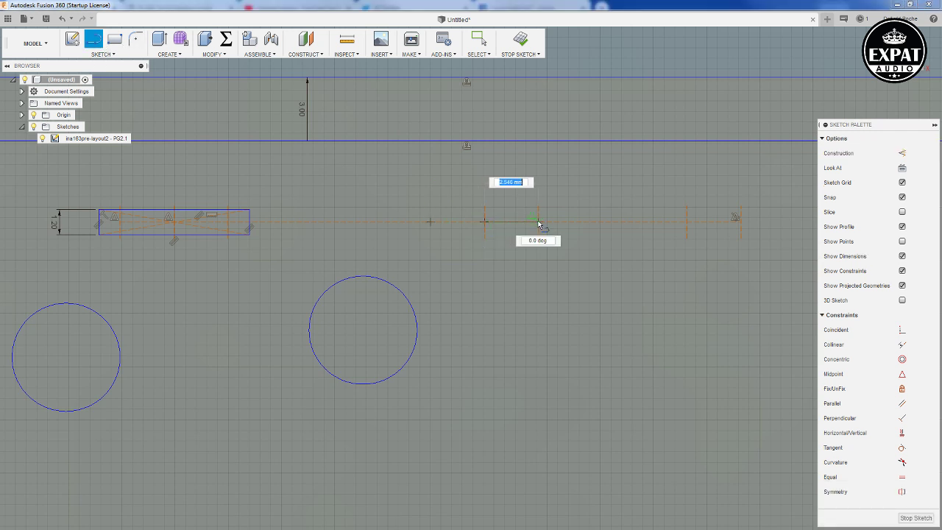
pyautogui.click(538, 222)
pyautogui.click(537, 222)
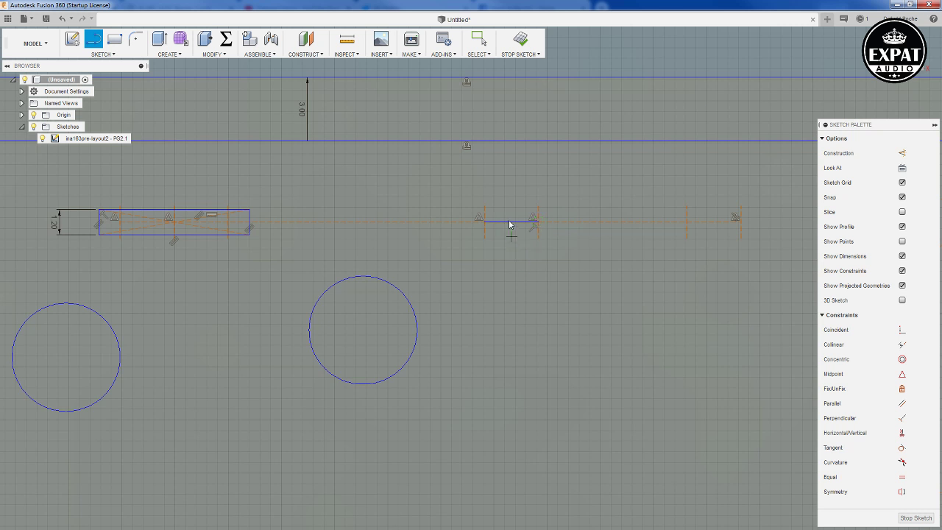
pyautogui.press('Escape')
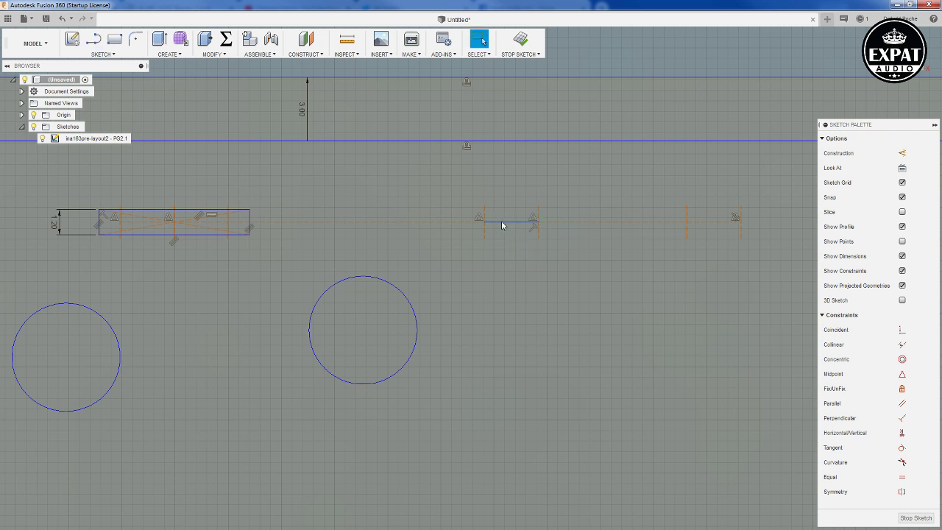
pyautogui.click(502, 223)
pyautogui.press('x')
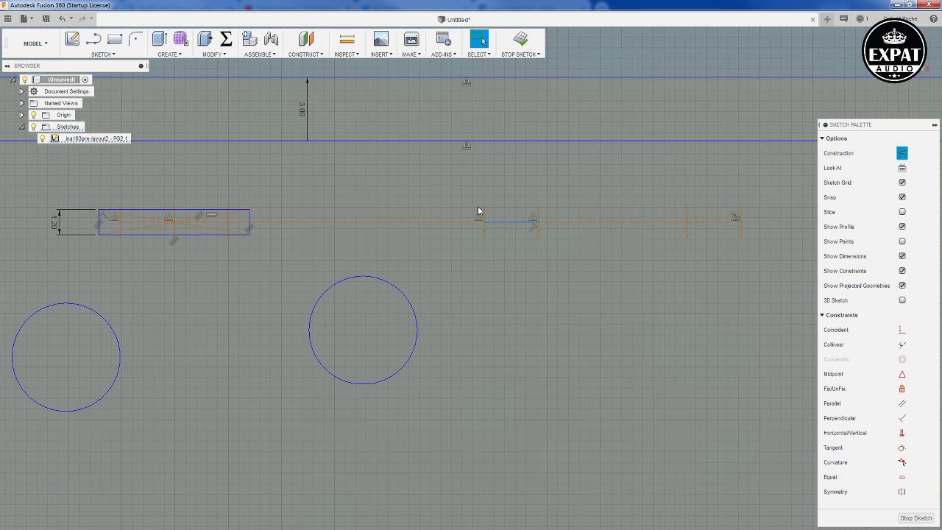
# Sketch a center rectangle 1.2 mm high and about 3.8 mm wide, centered on the construction line between the middle pair of slot lines.
pyautogui.click(110, 52)
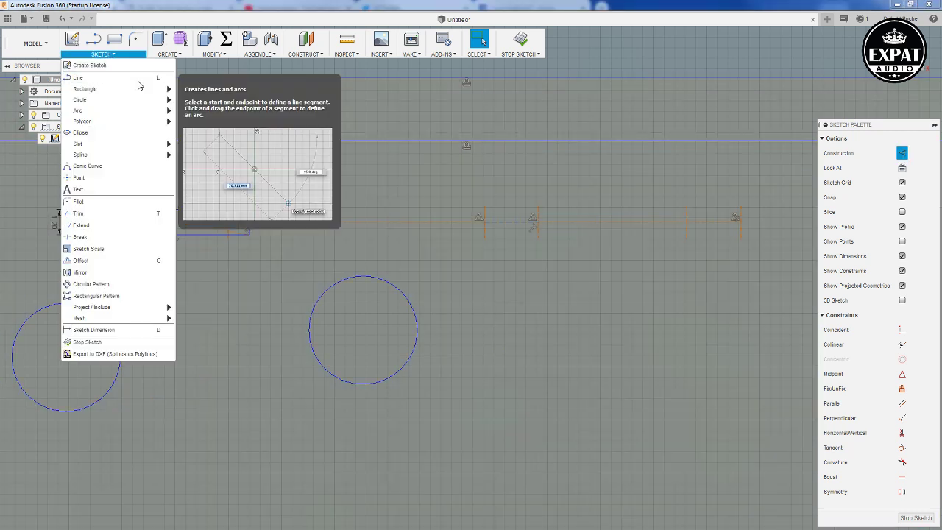
pyautogui.moveTo(168, 90)
pyautogui.click(223, 111)
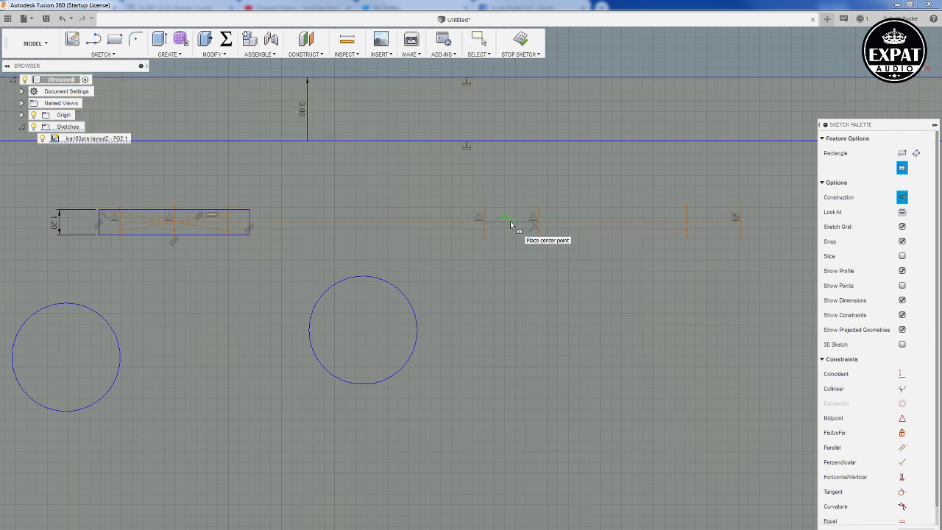
pyautogui.press('x')
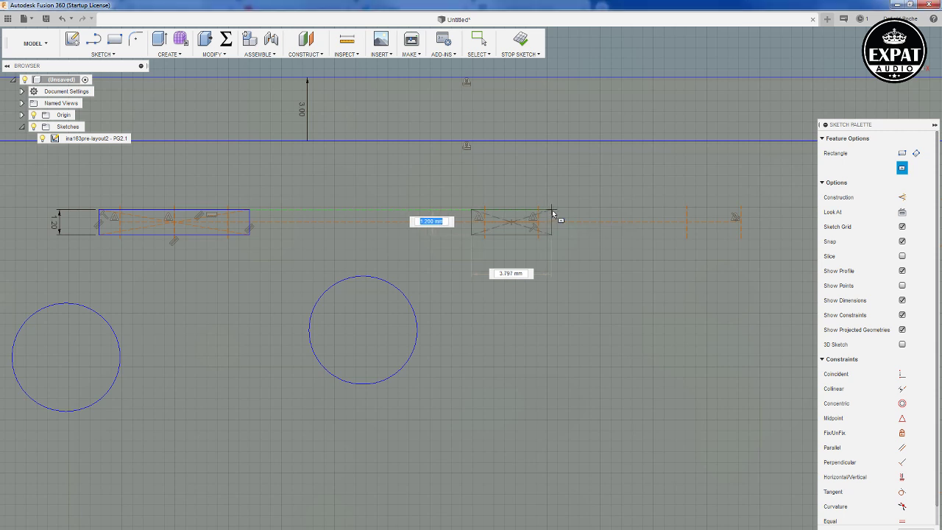
pyautogui.click(552, 210)
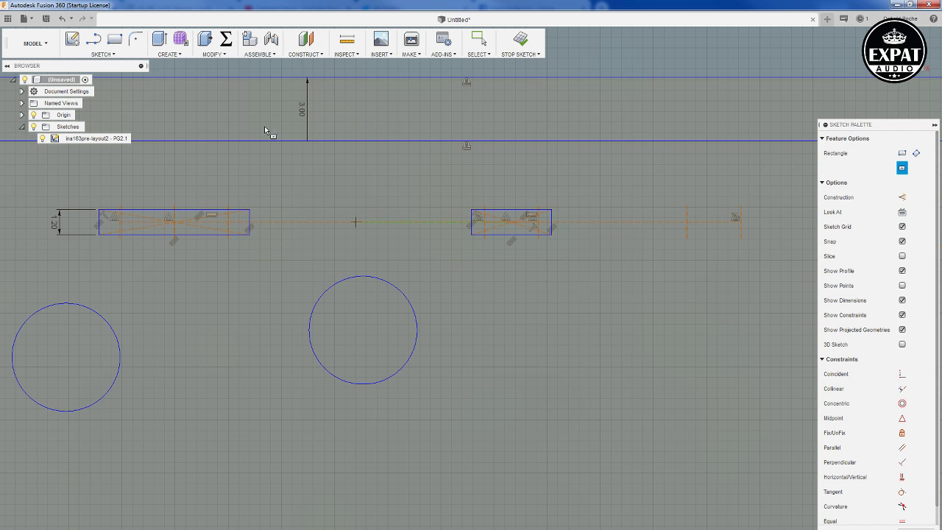
# Draw a line between the midpoints of the upper edge's last pair of slot lines and convert it to construction geometry.
pyautogui.press('l')
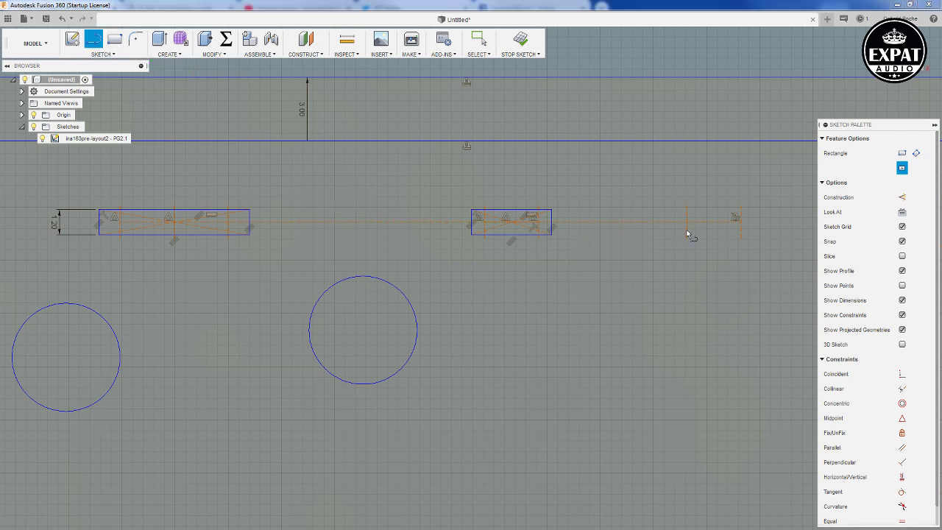
pyautogui.click(687, 221)
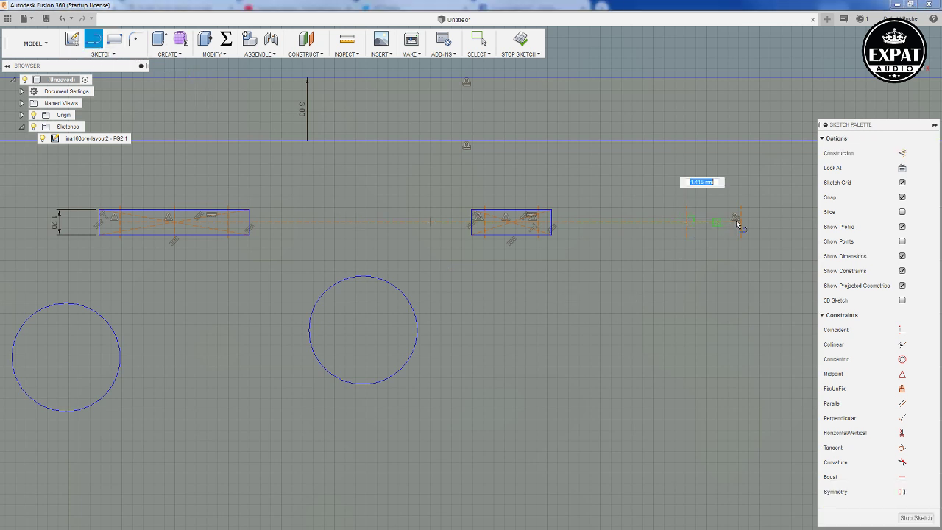
pyautogui.doubleClick(739, 221)
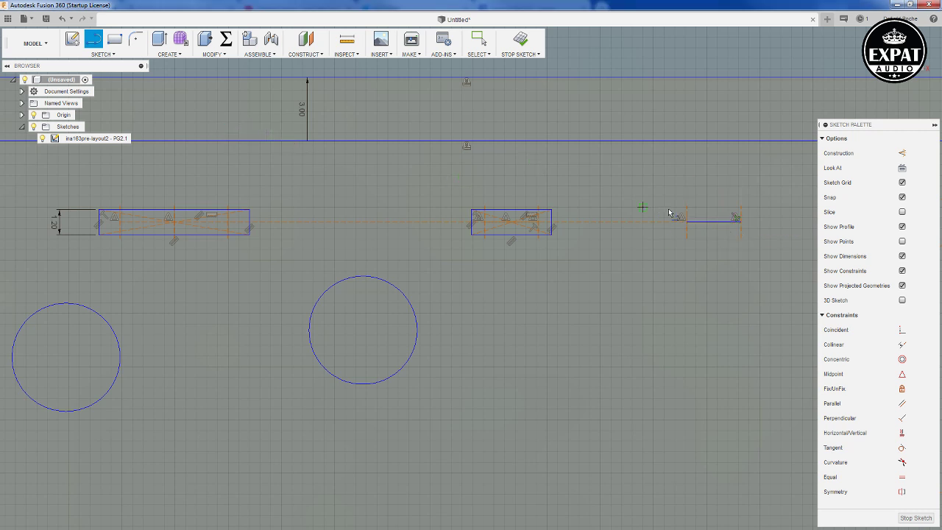
pyautogui.press('Escape')
pyautogui.click(706, 222)
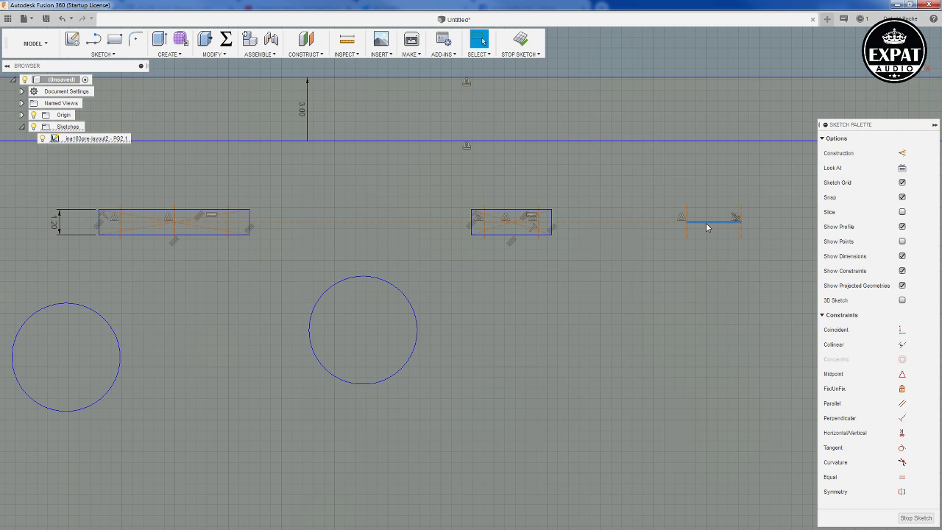
pyautogui.press('x')
# Sketch a center rectangle 1.2 mm high and about 3.6 mm wide, centered on the construction line between the last pair of slot lines.
pyautogui.click(103, 54)
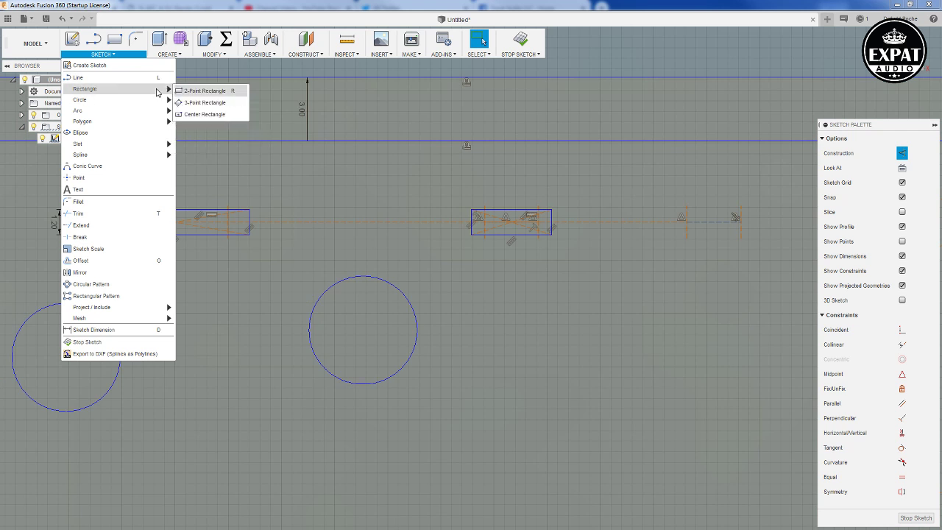
pyautogui.click(221, 115)
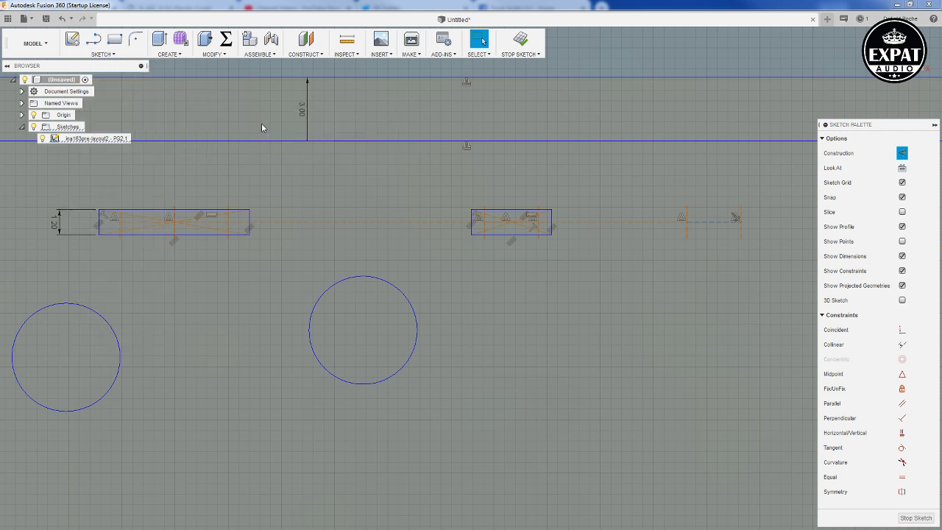
pyautogui.click(713, 221)
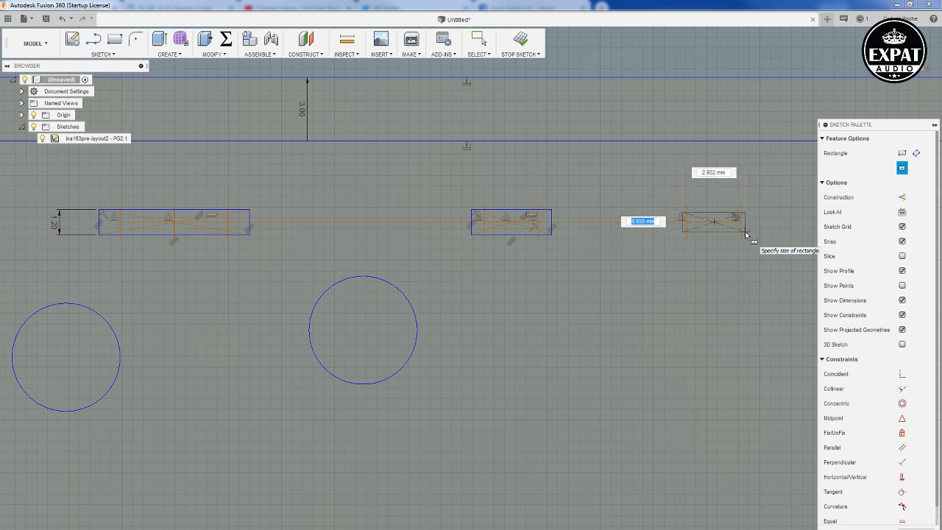
pyautogui.write('1.2')
pyautogui.press('Tab')
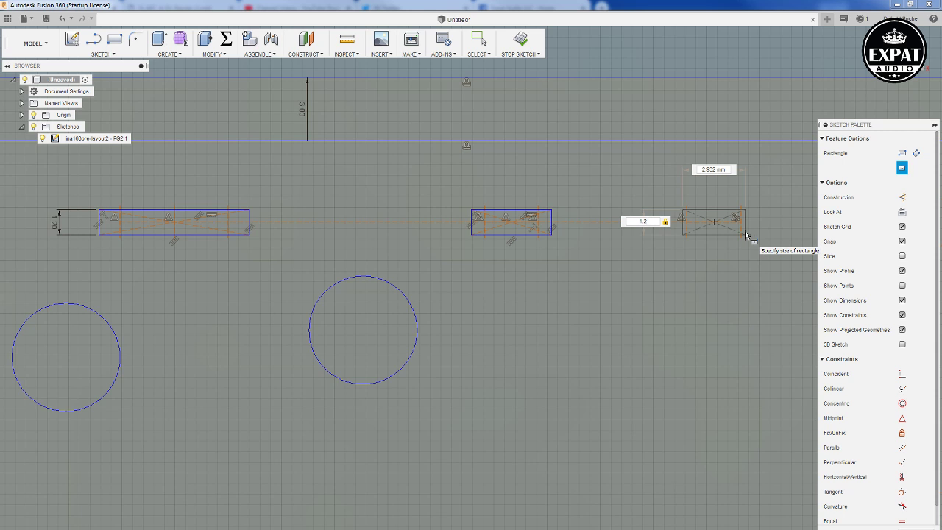
pyautogui.press('Tab')
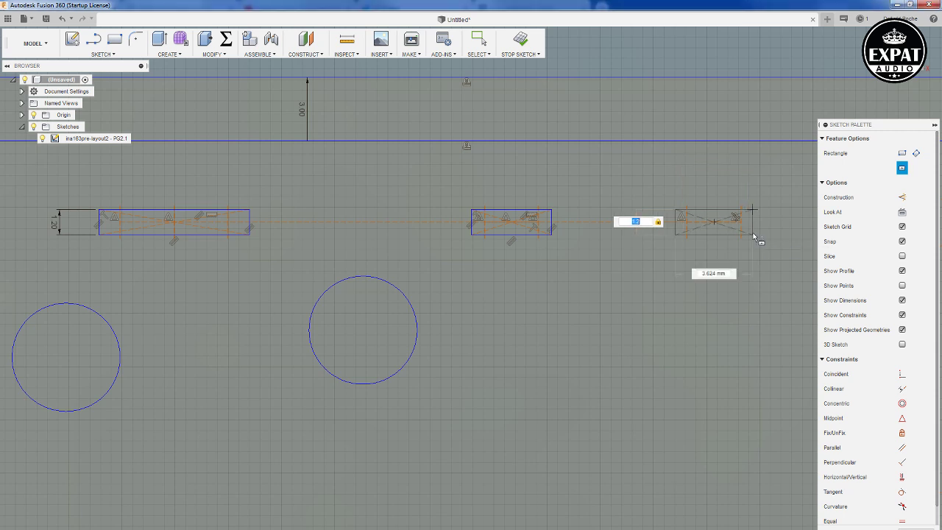
pyautogui.click(753, 233)
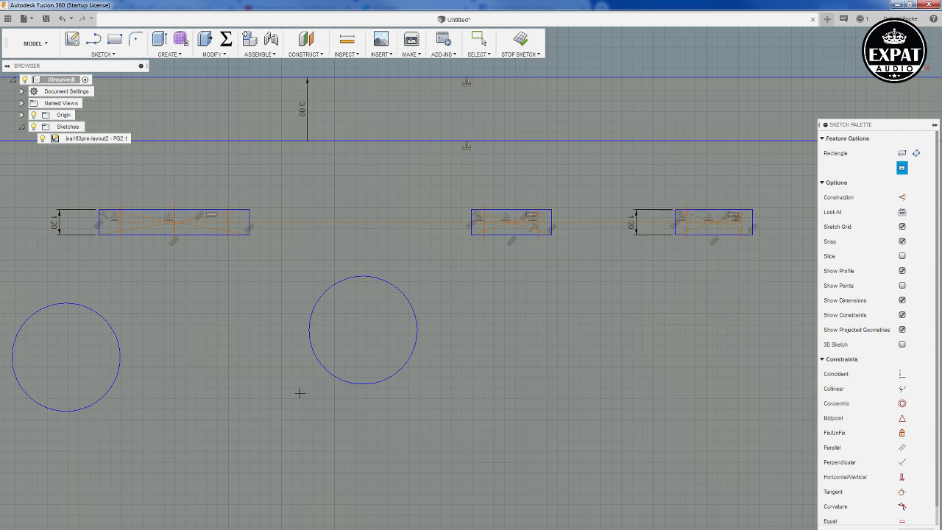
# Switch to the web browser and search Google for "pin header datasheet" in a new tab.
pyautogui.click(82, 506)
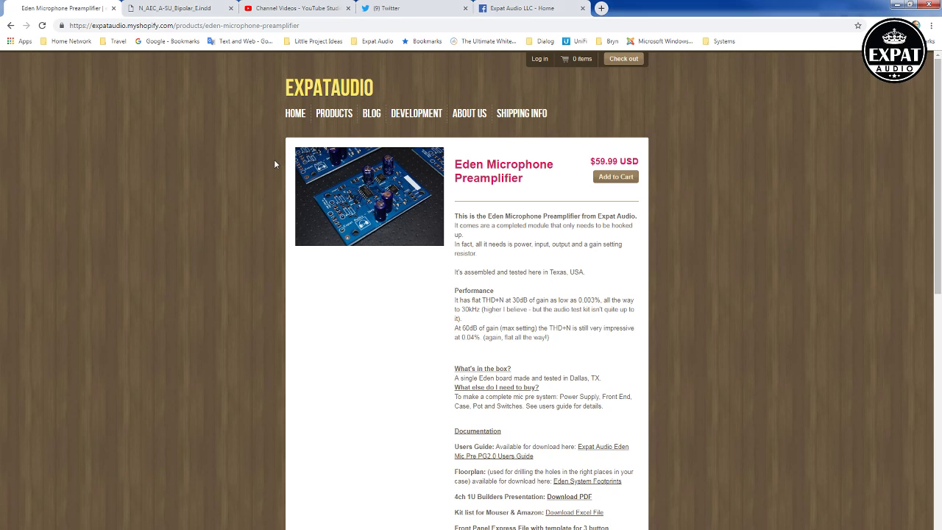
pyautogui.click(601, 9)
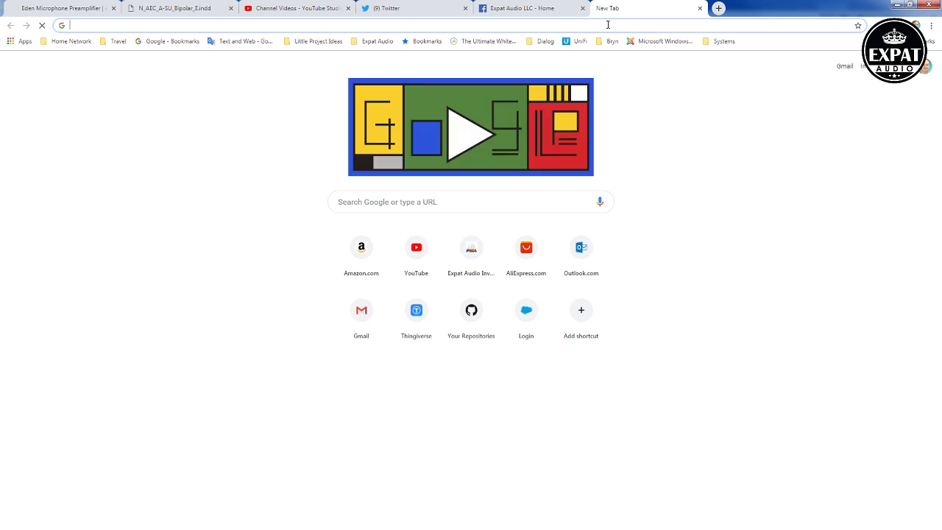
pyautogui.write('pin header datasheet')
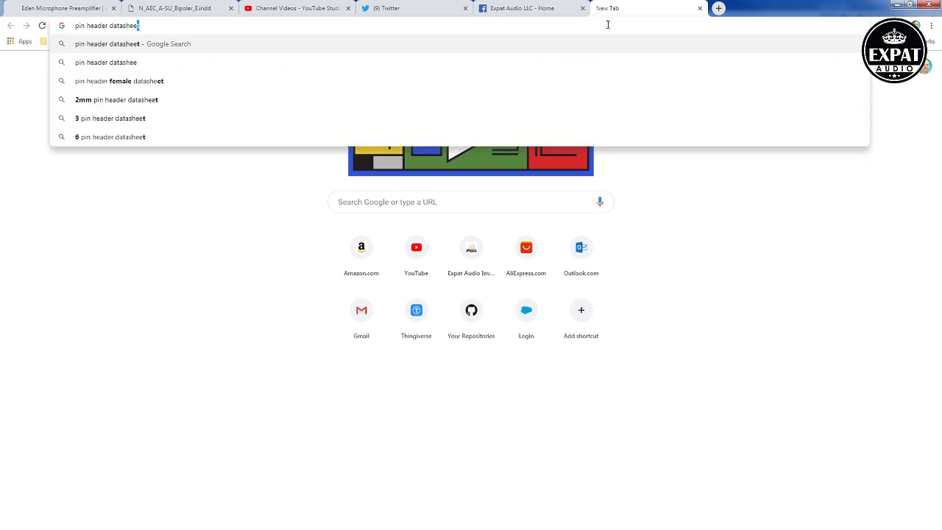
pyautogui.press('Return')
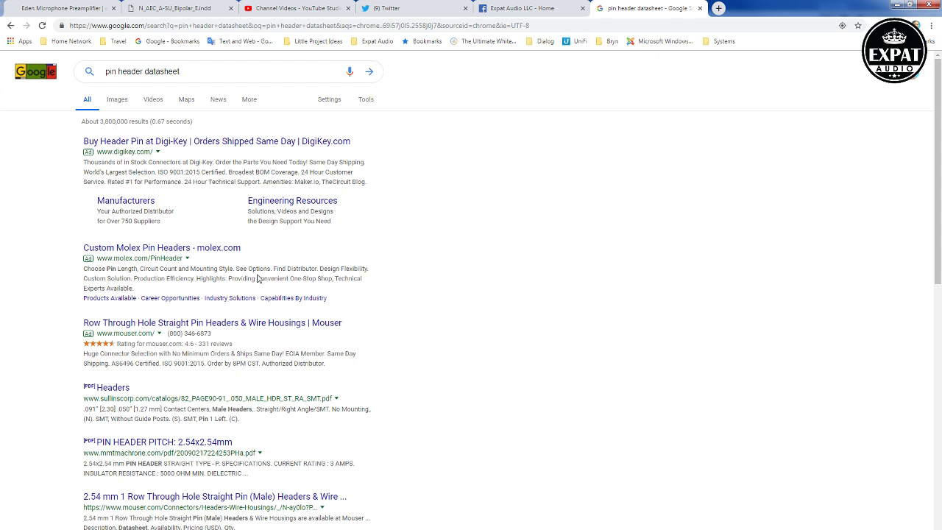
# Open the Sullins Headers PDF datasheet, examine its termination and dimension drawings, and return to the search results.
pyautogui.click(114, 389)
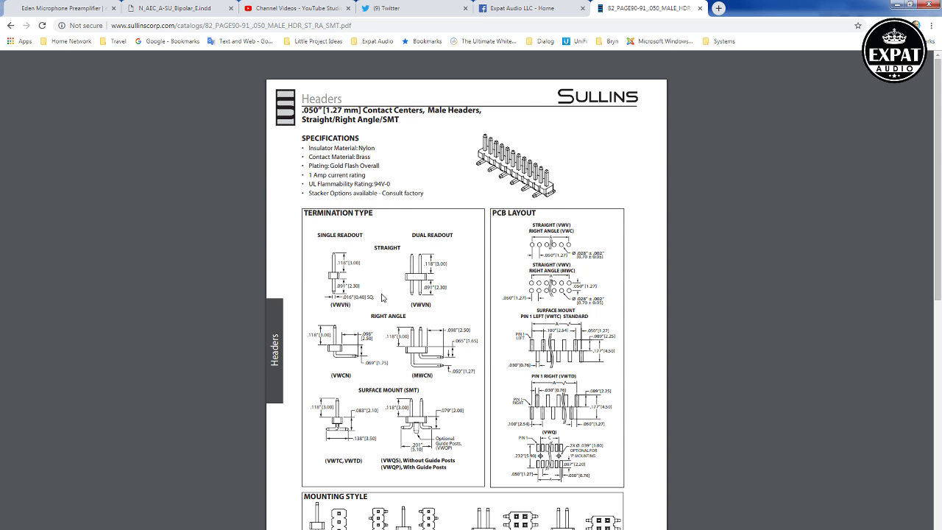
pyautogui.scroll(-1, 382, 297)
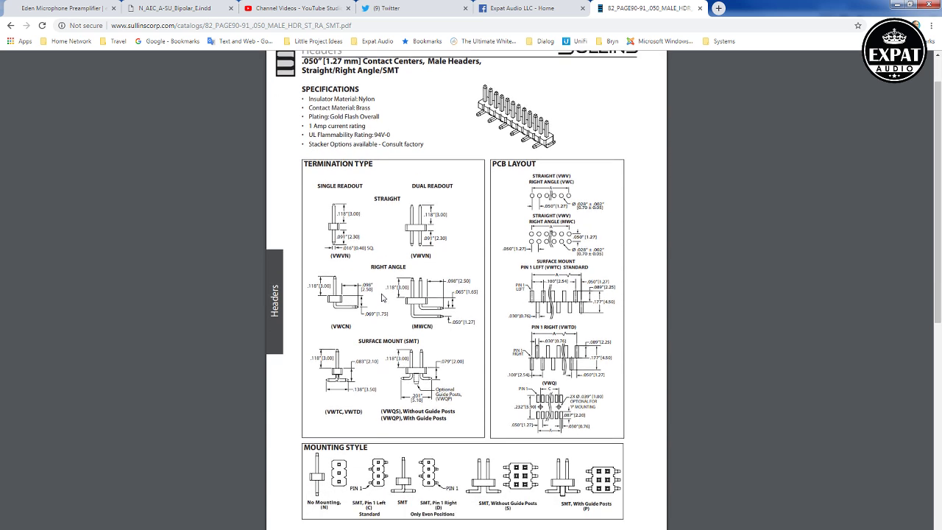
pyautogui.scroll(-1, 382, 297)
pyautogui.scroll(-7, 382, 298)
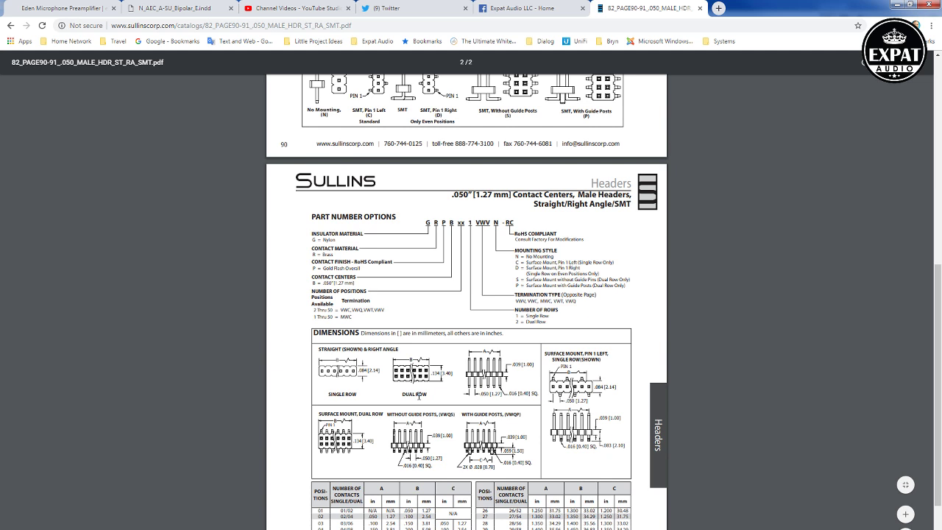
pyautogui.scroll(-3, 418, 395)
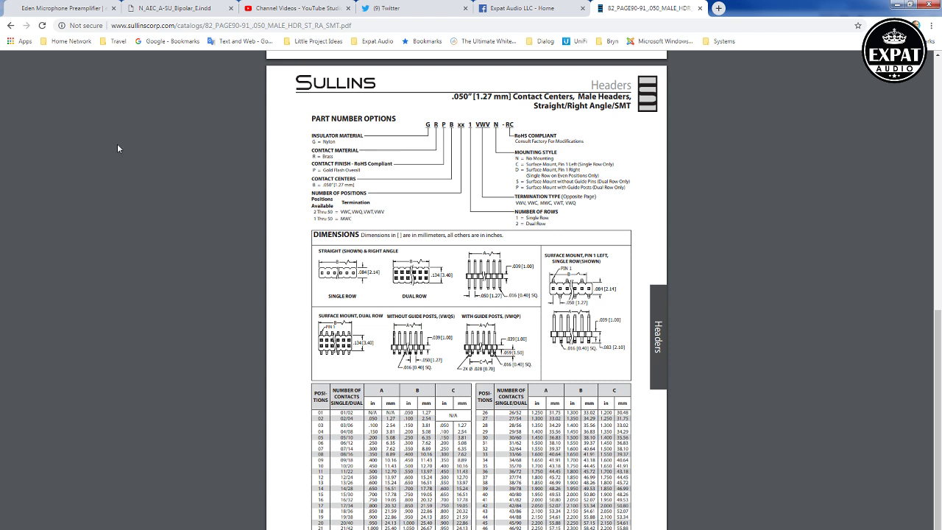
pyautogui.click(11, 26)
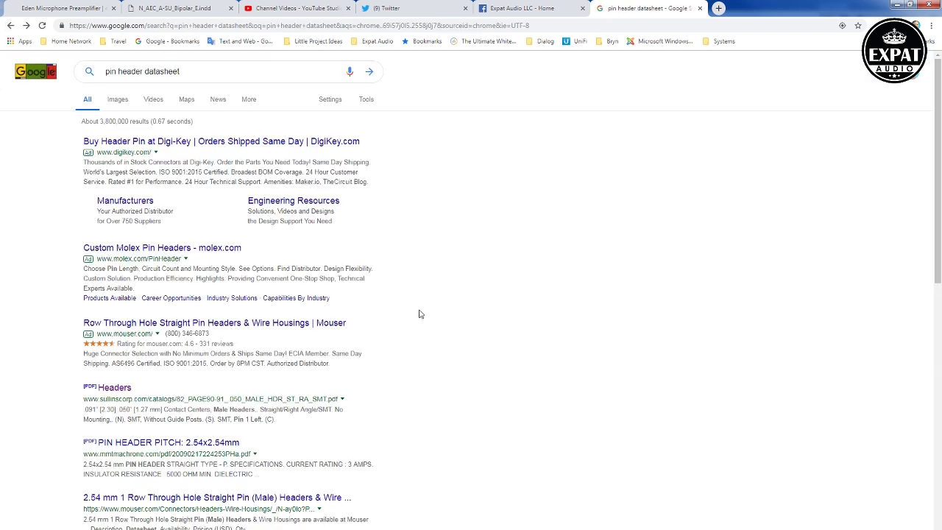
# Open Mouser's 2.54 mm single-row through-hole straight pin header listing and sort the products by price.
pyautogui.click(241, 501)
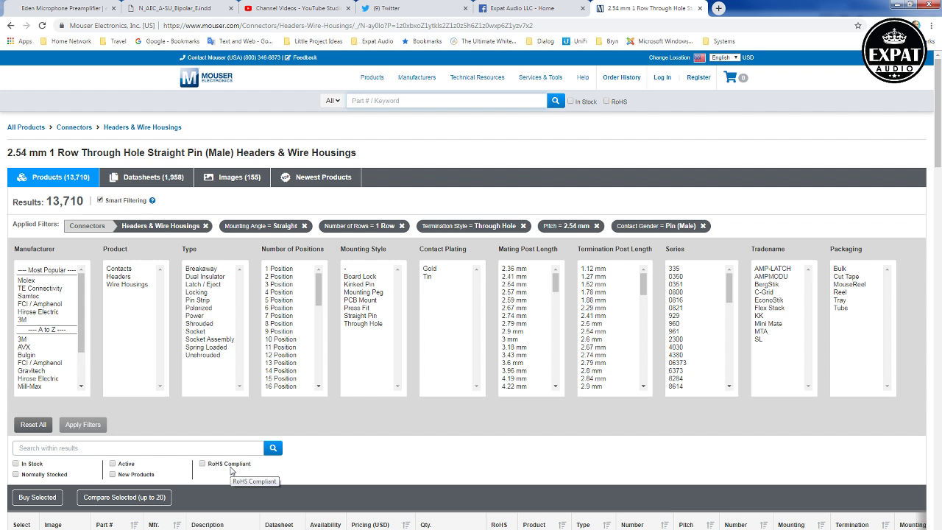
pyautogui.scroll(-2, 359, 453)
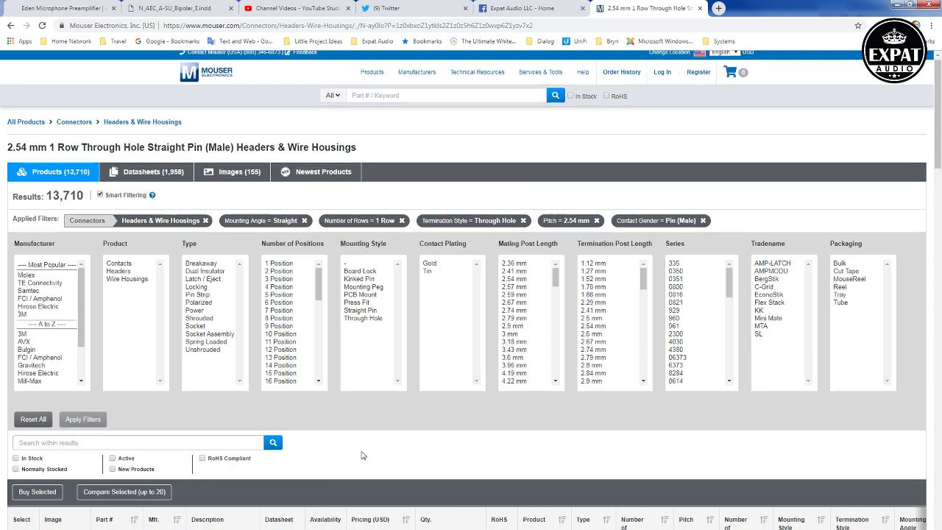
pyautogui.scroll(-2, 502, 382)
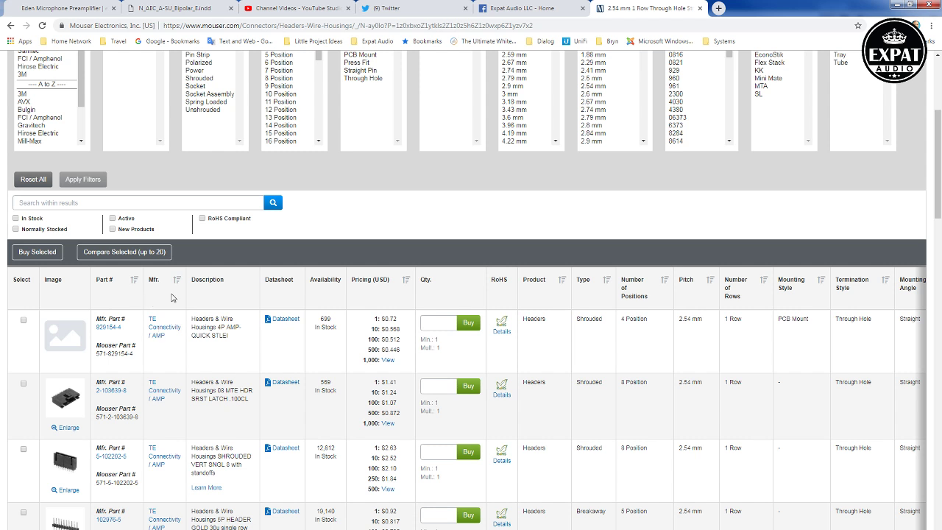
pyautogui.click(406, 280)
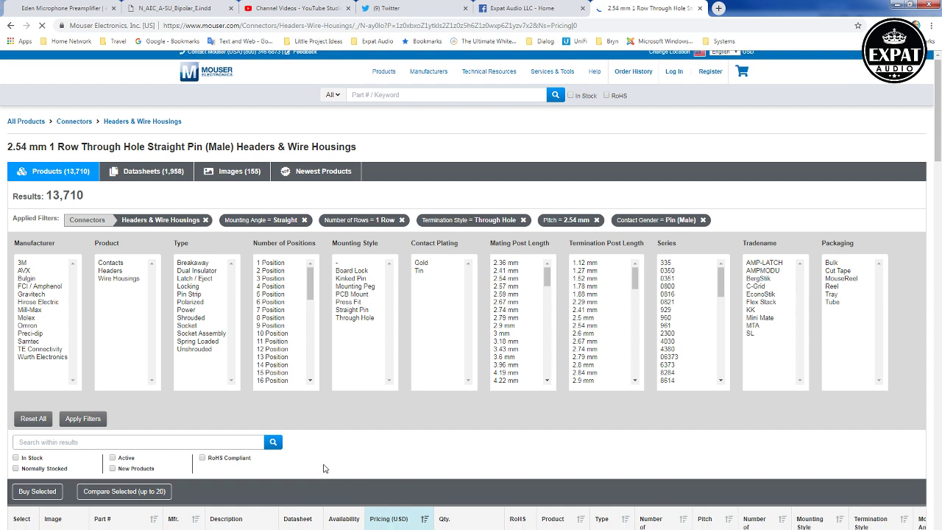
# Look through the price-sorted header listing for a suitable pin header with a datasheet, then return to the filters.
pyautogui.scroll(-4, 324, 468)
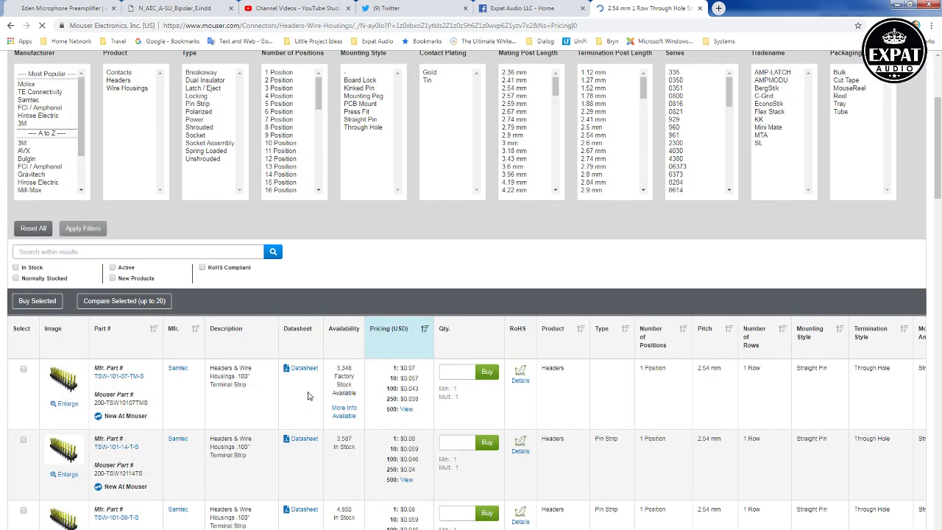
pyautogui.scroll(-15, 309, 396)
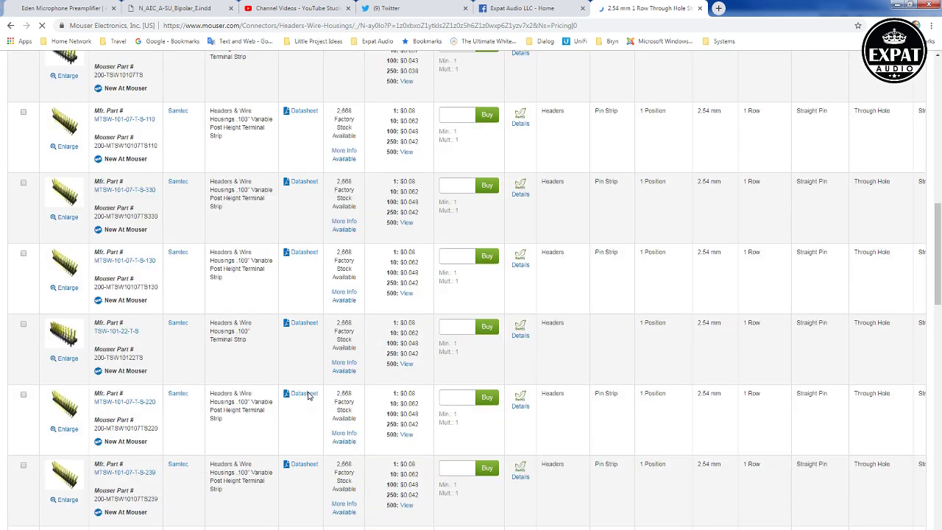
pyautogui.scroll(-6, 306, 398)
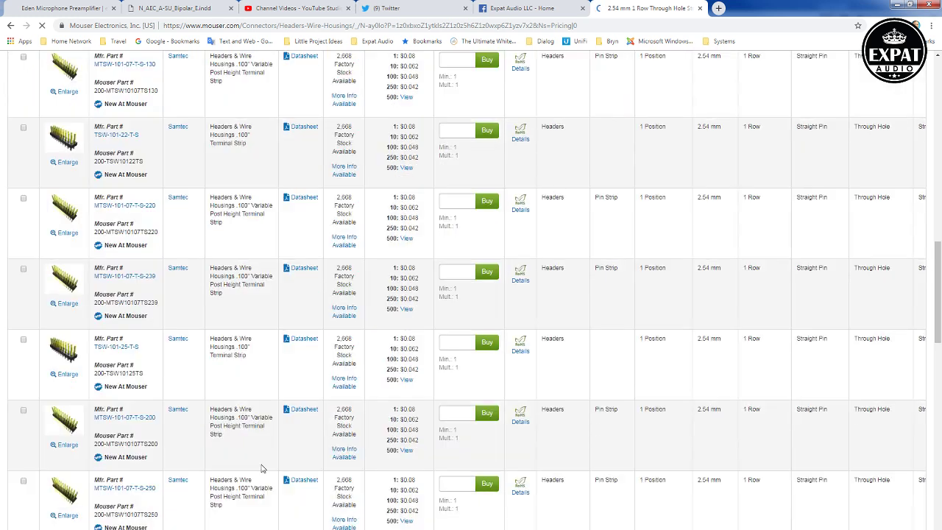
pyautogui.scroll(-3, 272, 457)
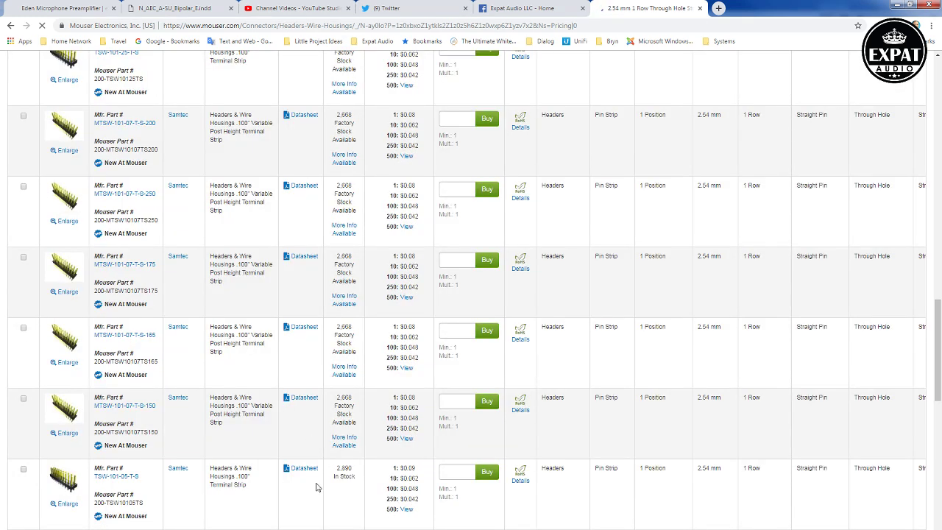
pyautogui.scroll(-5, 370, 476)
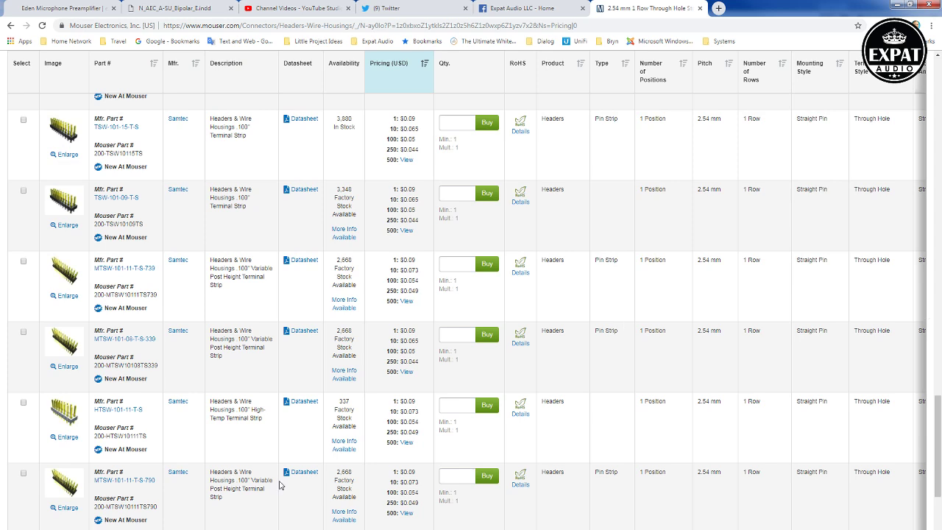
pyautogui.scroll(-2, 282, 478)
pyautogui.scroll(10, 301, 456)
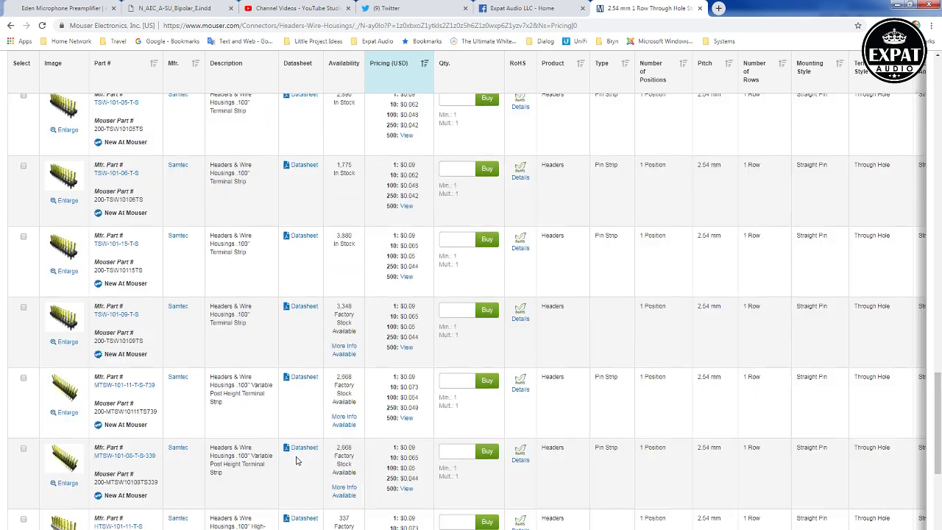
pyautogui.scroll(5, 308, 452)
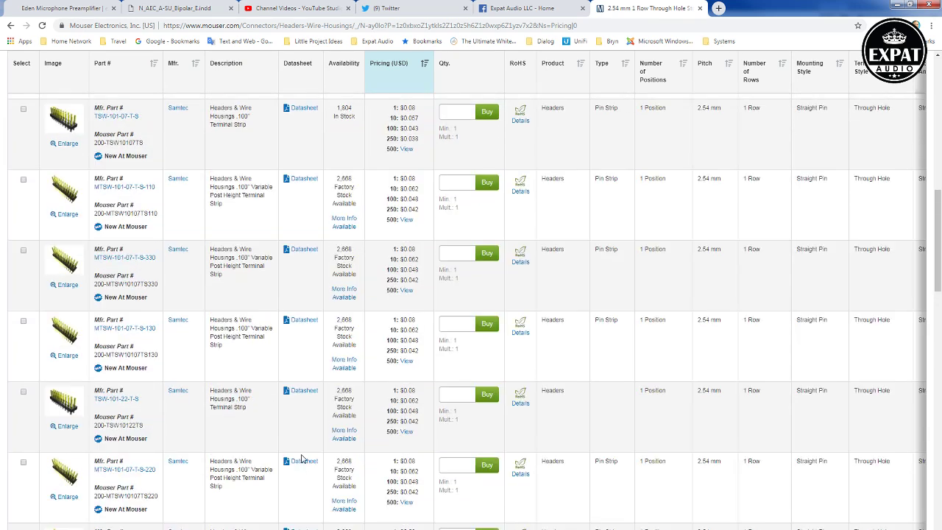
pyautogui.scroll(10, 308, 472)
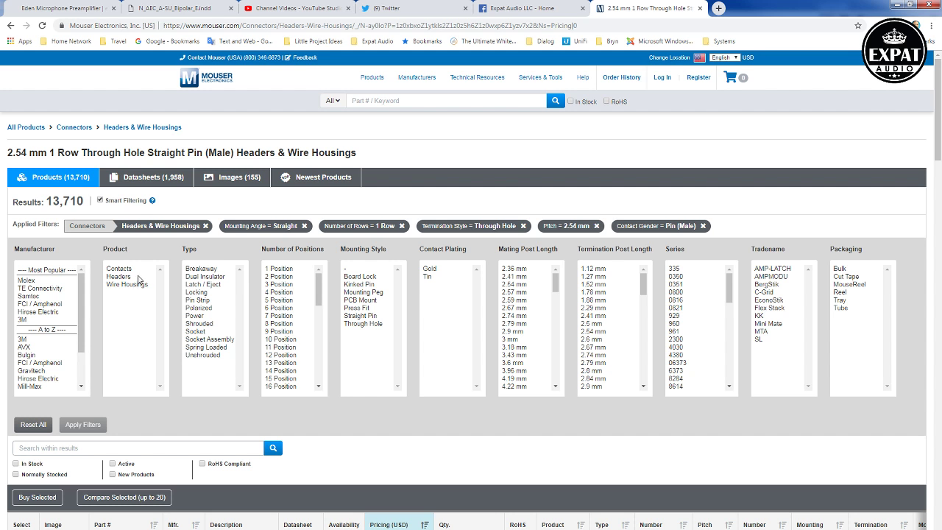
# Filter the Mouser listing to the Headers product, Pin Strip type and 4 Position.
pyautogui.click(134, 277)
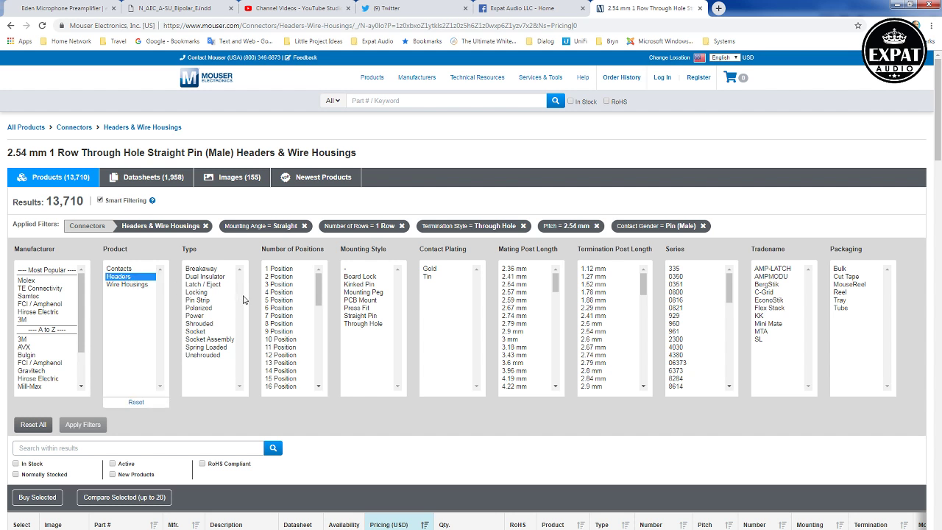
pyautogui.click(197, 300)
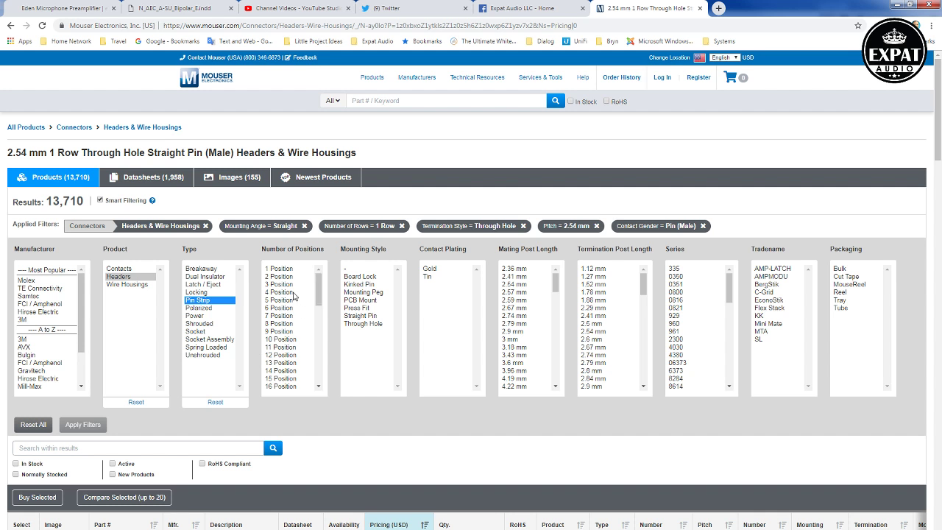
pyautogui.click(295, 292)
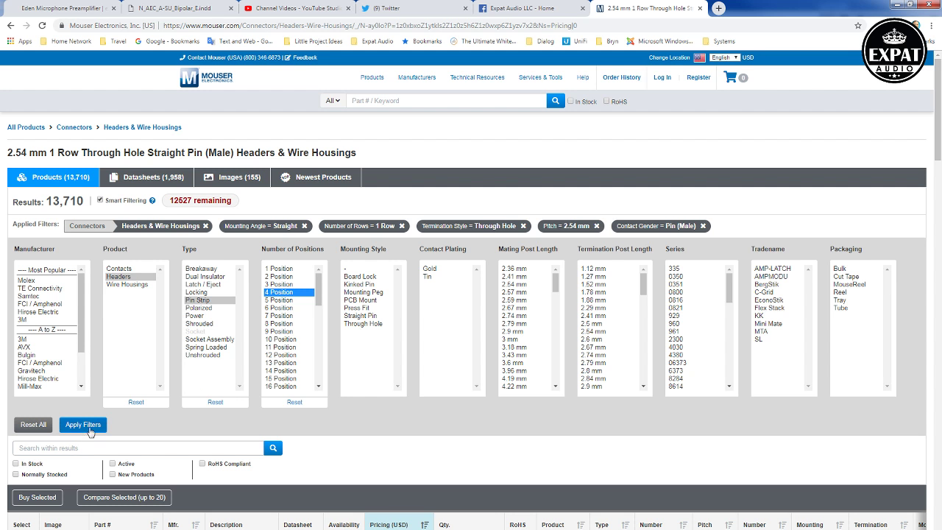
pyautogui.click(96, 431)
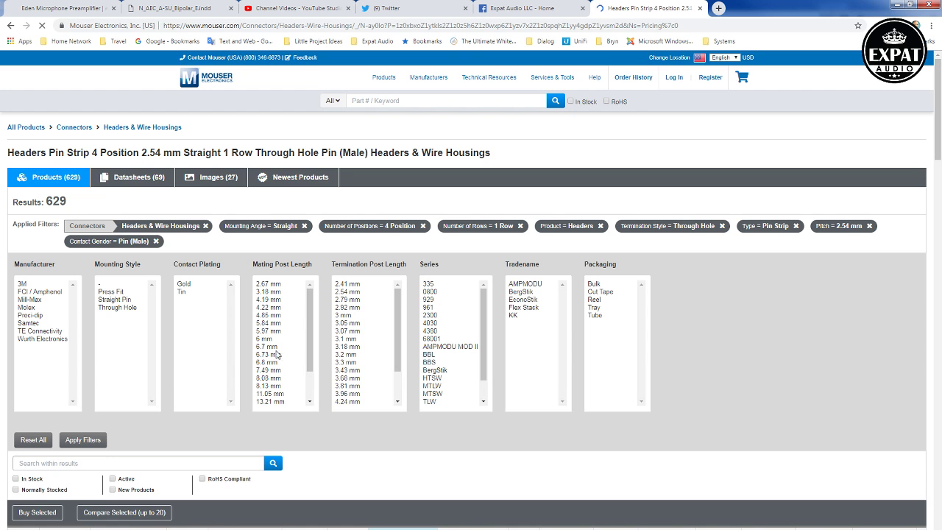
pyautogui.scroll(-3, 705, 298)
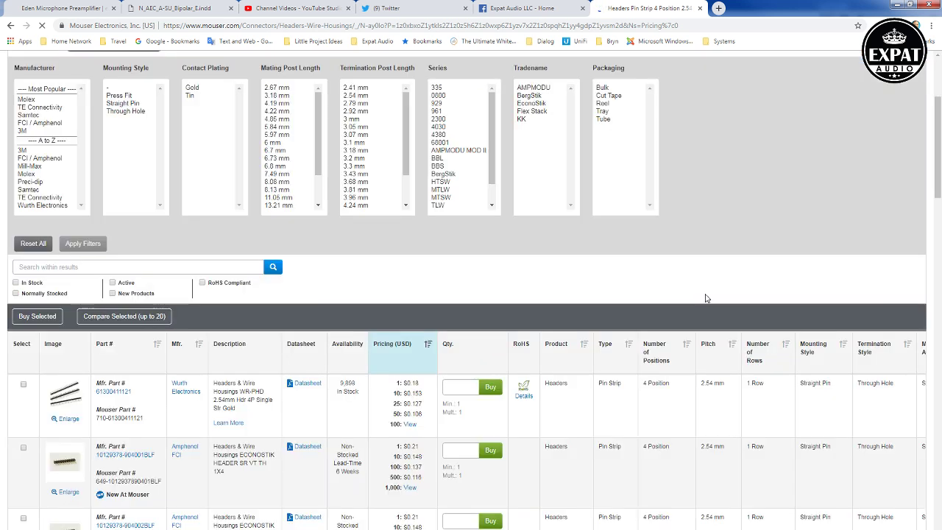
pyautogui.click(306, 387)
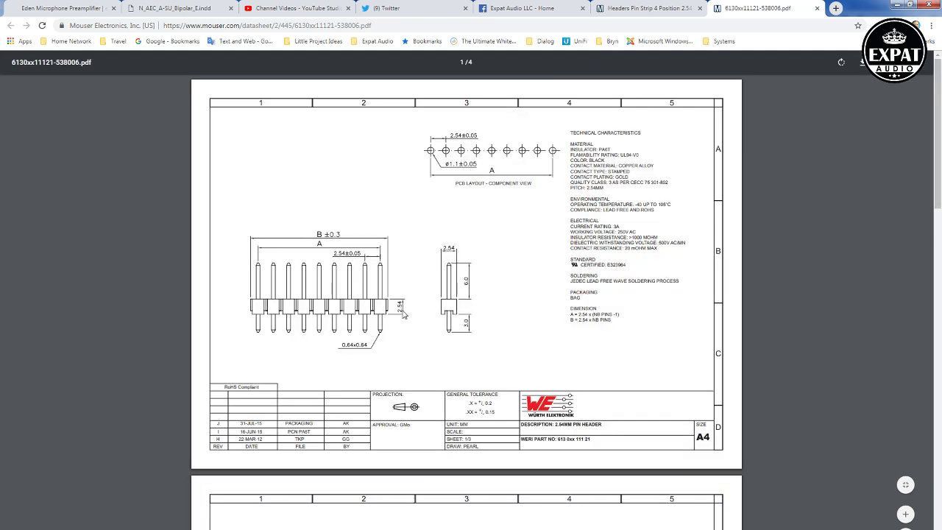
pyautogui.moveTo(226, 529)
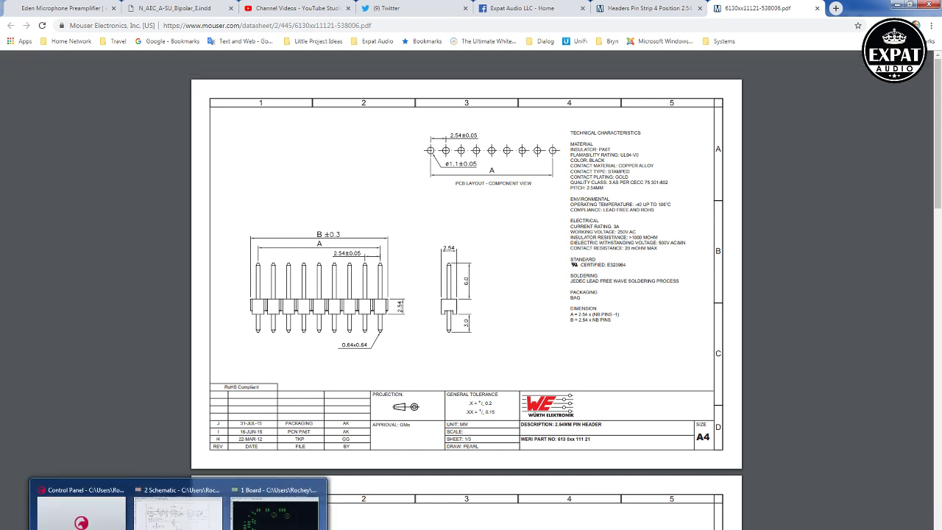
pyautogui.moveTo(135, 526)
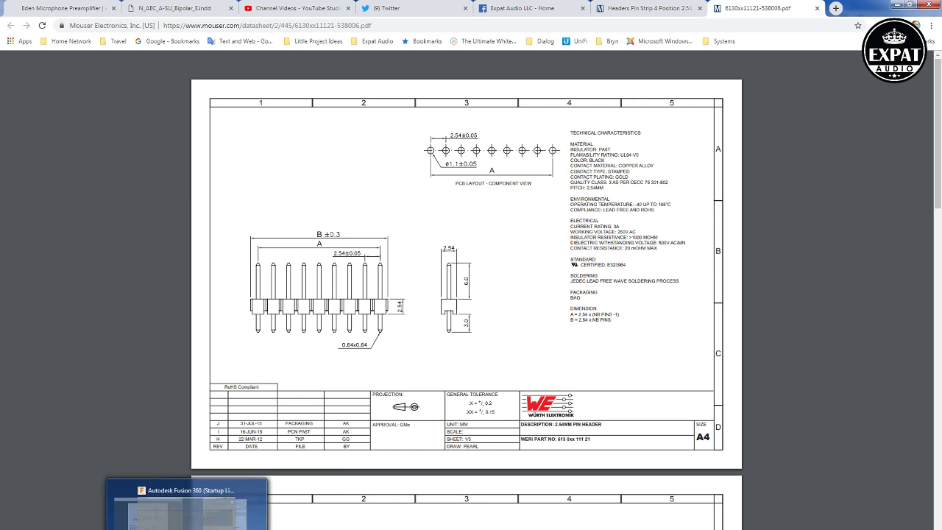
pyautogui.click(200, 508)
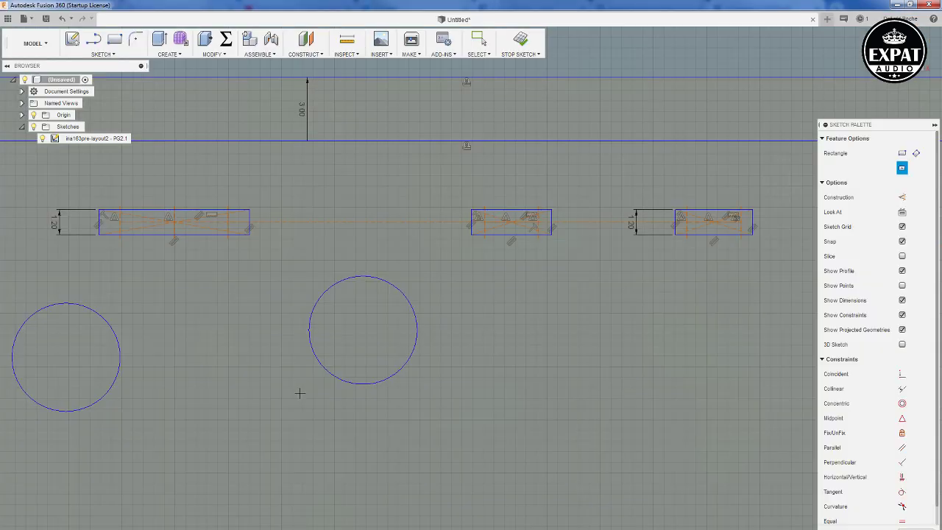
# Recheck the header body and pin dimensions in the browser's datasheet against the sketched slots, and return to Fusion 360.
pyautogui.moveTo(135, 526)
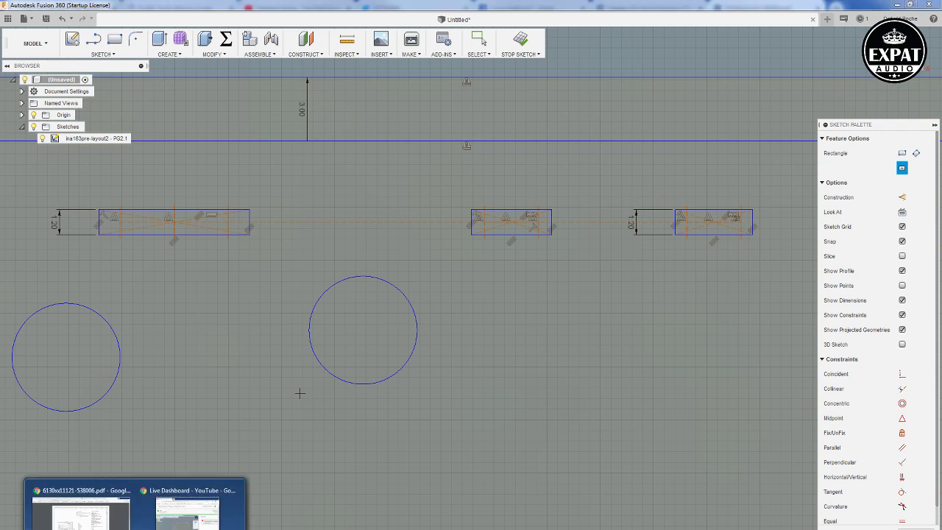
pyautogui.click(73, 504)
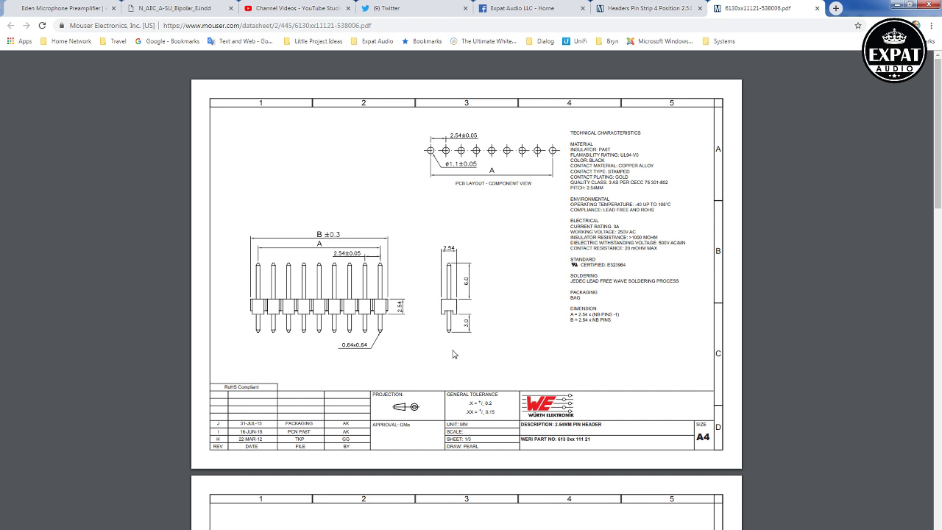
pyautogui.moveTo(134, 529)
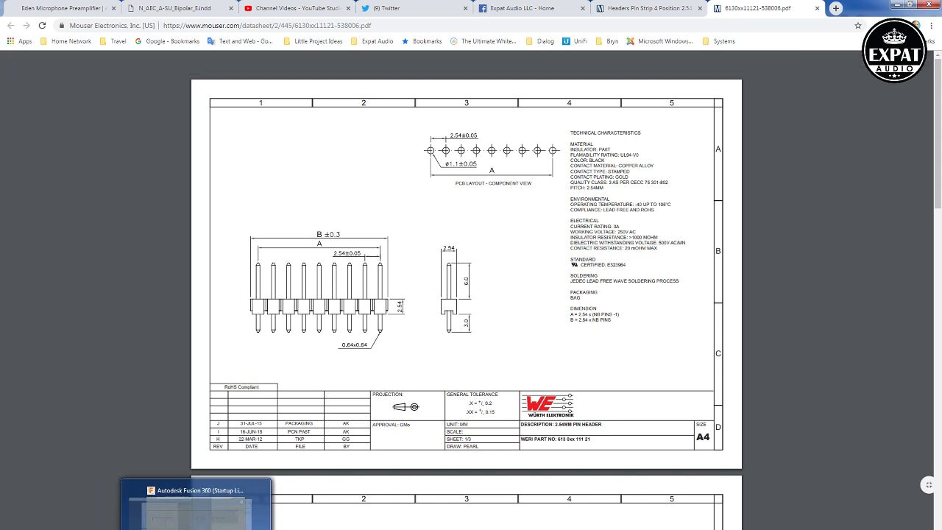
pyautogui.click(237, 434)
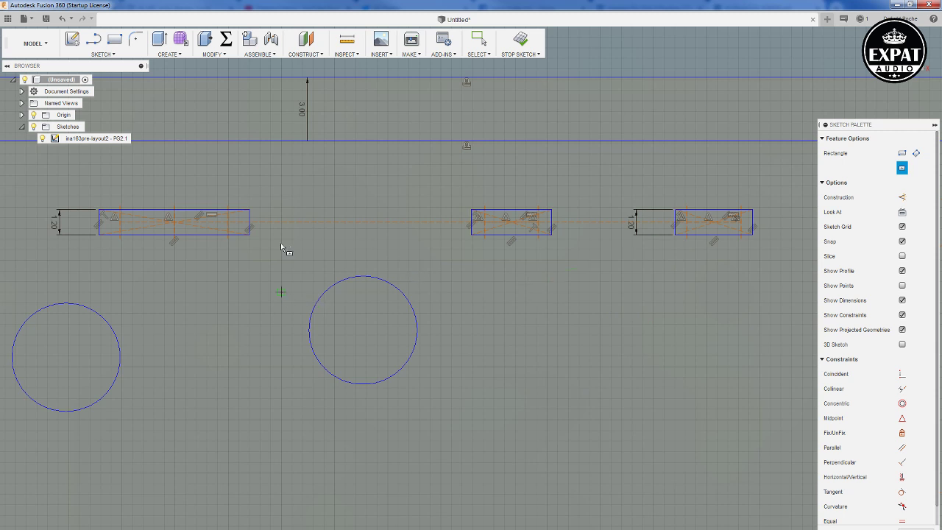
# Offset the long header slot rectangle, the leftmost of the three in the row, outward by 1 mm.
pyautogui.press('o')
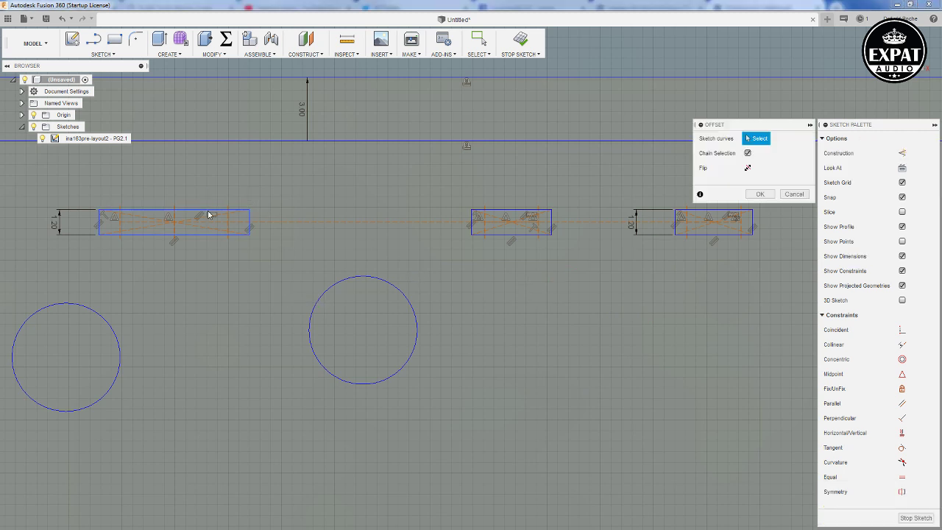
pyautogui.click(214, 212)
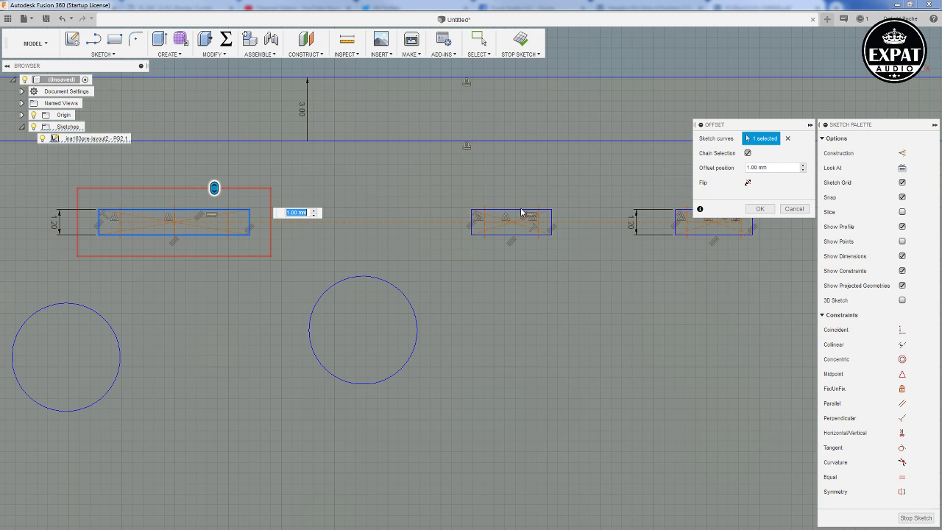
pyautogui.click(760, 209)
pyautogui.click(244, 200)
pyautogui.click(531, 208)
pyautogui.press('Escape')
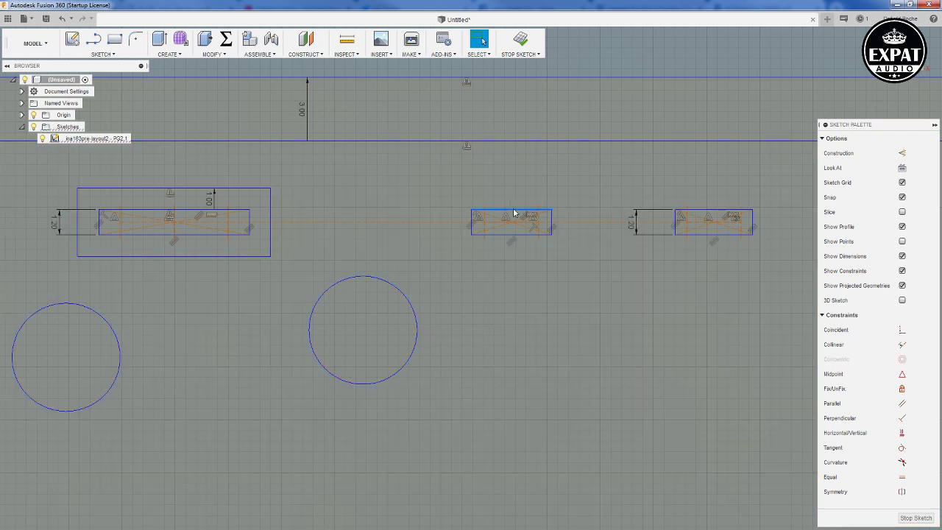
# Offset the middle and right header slot rectangles in the row outward by 1 mm each.
pyautogui.doubleClick(514, 212)
pyautogui.press('o')
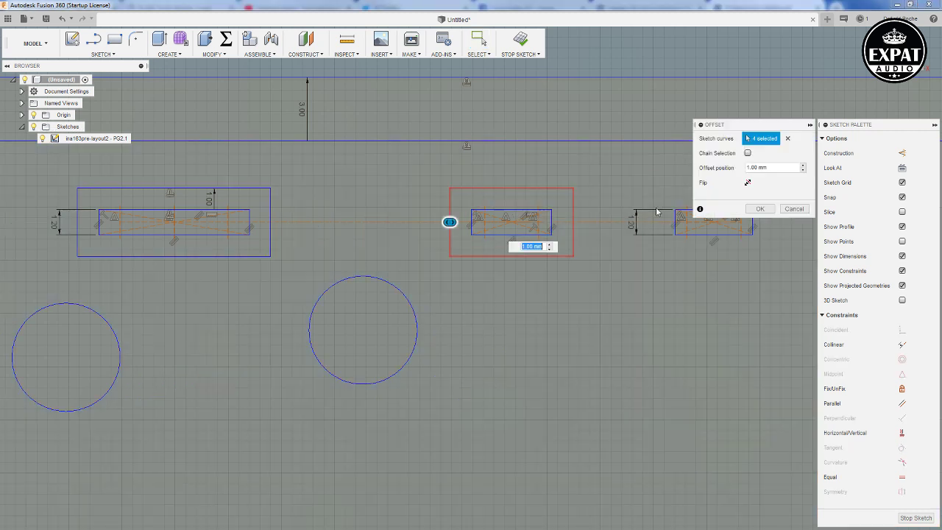
pyautogui.click(759, 209)
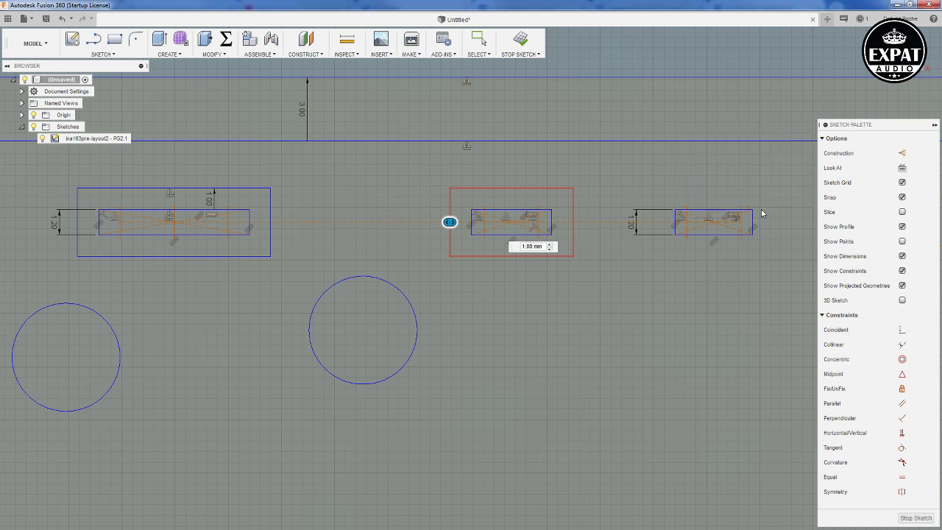
pyautogui.doubleClick(719, 213)
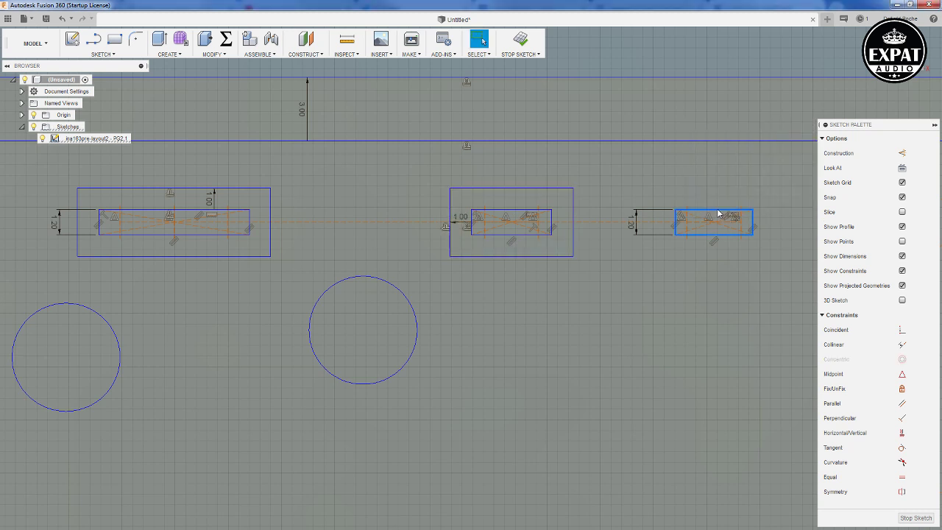
pyautogui.press('o')
pyautogui.click(761, 208)
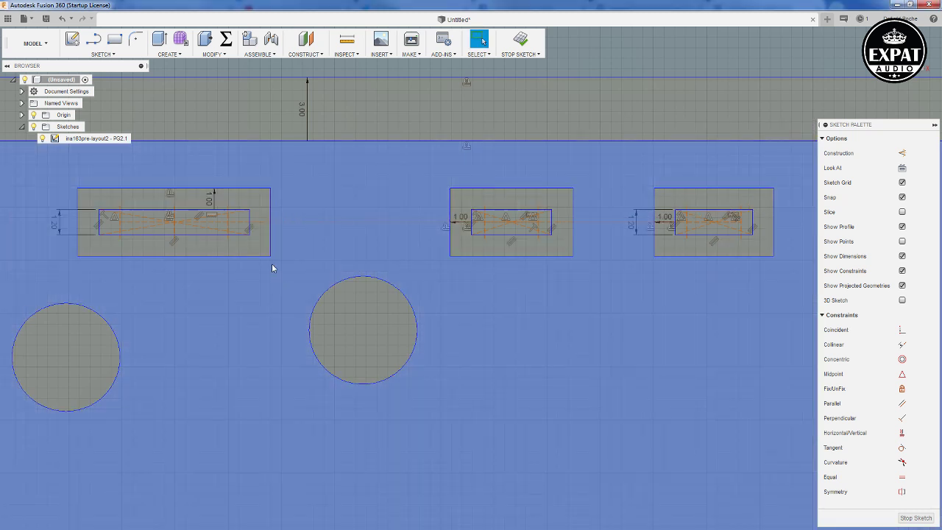
# Draw a construction line joining the midpoints of the upper and lower of the three pad marks near the board's lower-left corner.
pyautogui.scroll(-2, 272, 267)
pyautogui.scroll(-4, 271, 267)
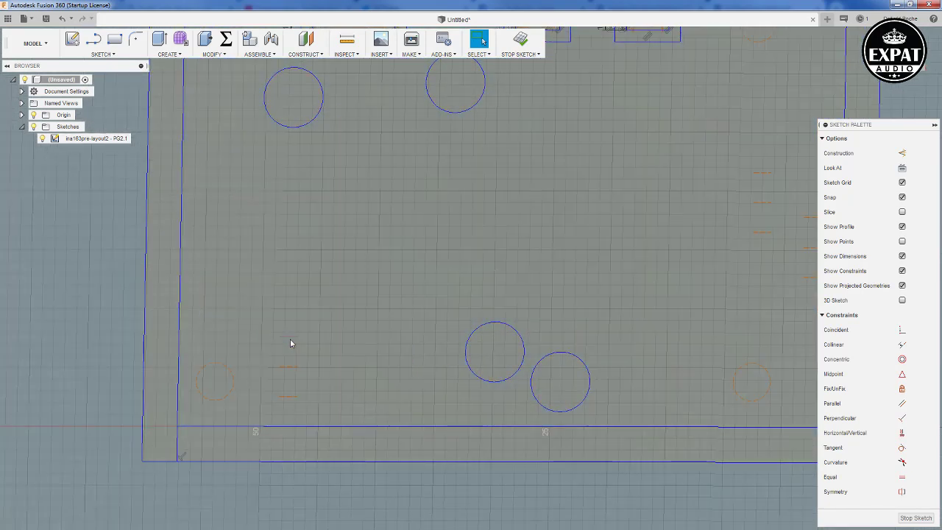
pyautogui.scroll(-3, 288, 337)
pyautogui.scroll(5, 289, 340)
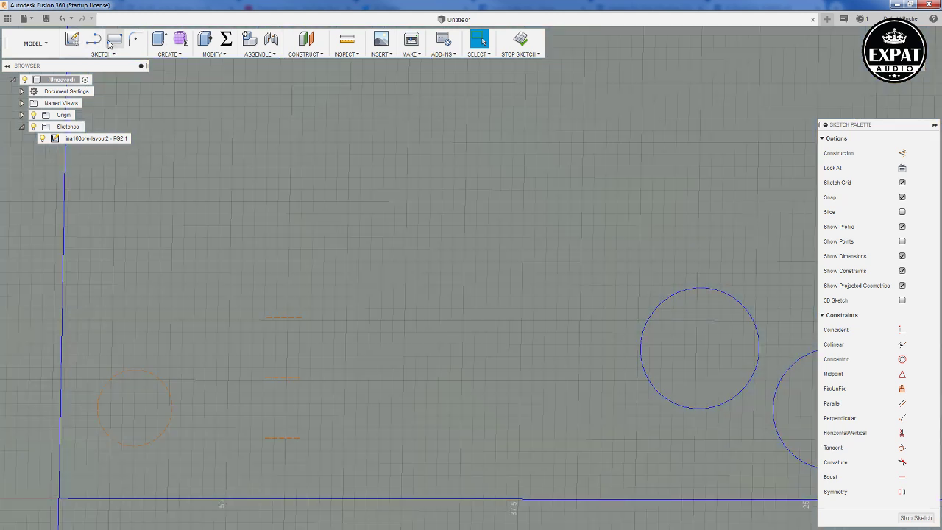
pyautogui.press('l')
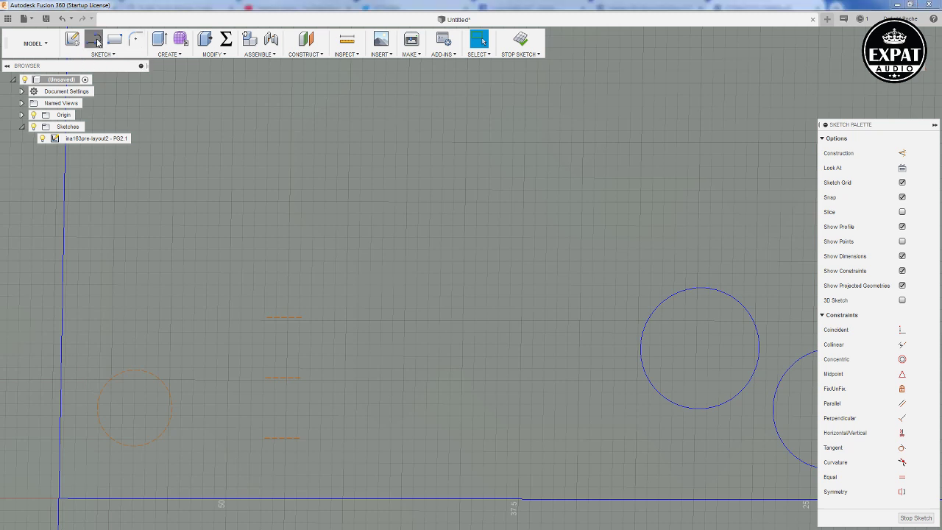
pyautogui.click(284, 318)
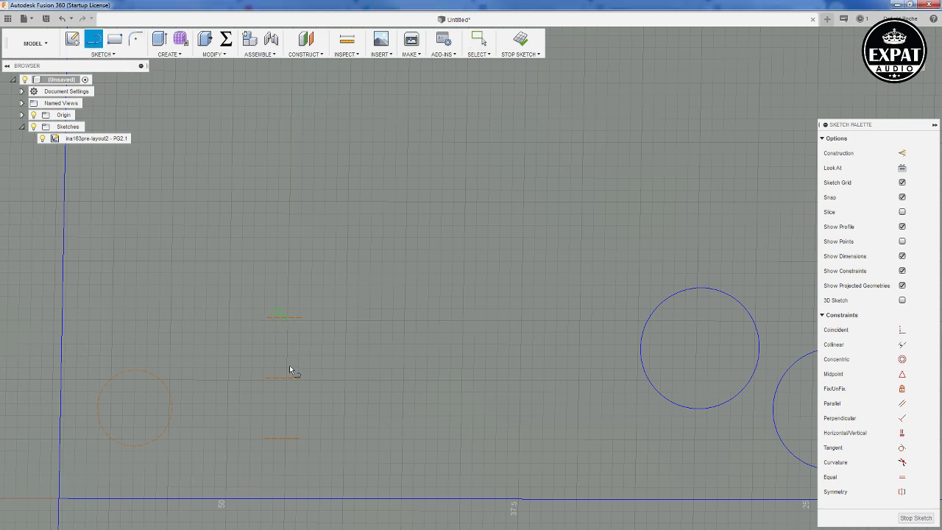
pyautogui.click(282, 437)
pyautogui.press('Escape')
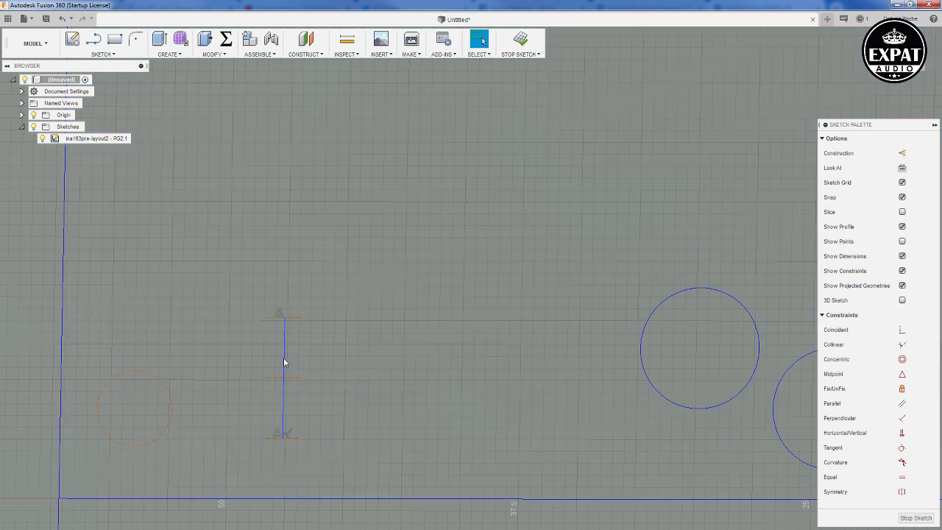
pyautogui.click(284, 361)
pyautogui.press('x')
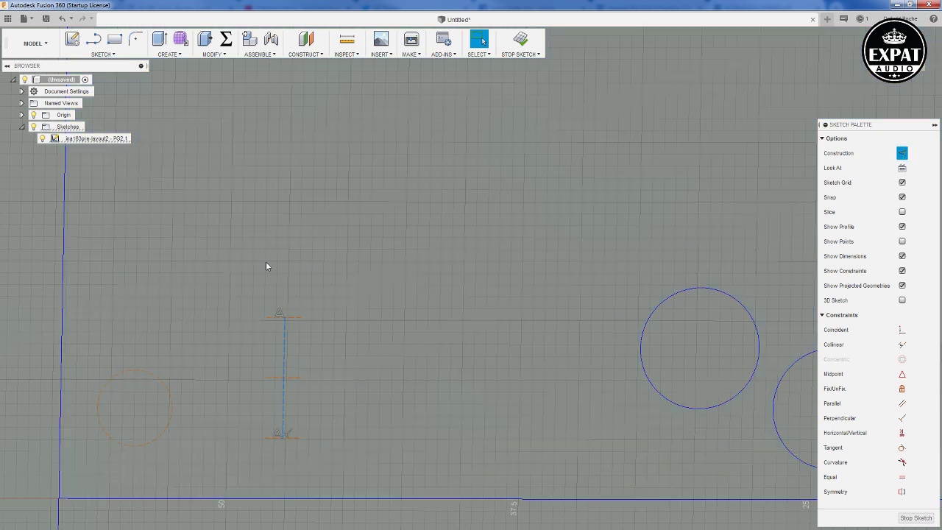
# Draw a center rectangle 1.2 mm wide and about 5.9 mm tall, centred on the middle pad mark near the lower-left corner.
pyautogui.click(114, 55)
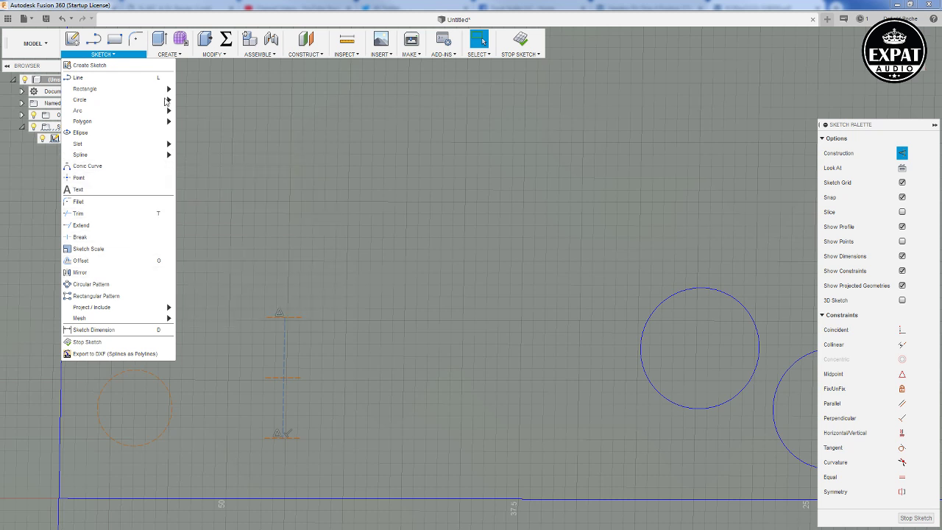
pyautogui.moveTo(147, 89)
pyautogui.click(210, 112)
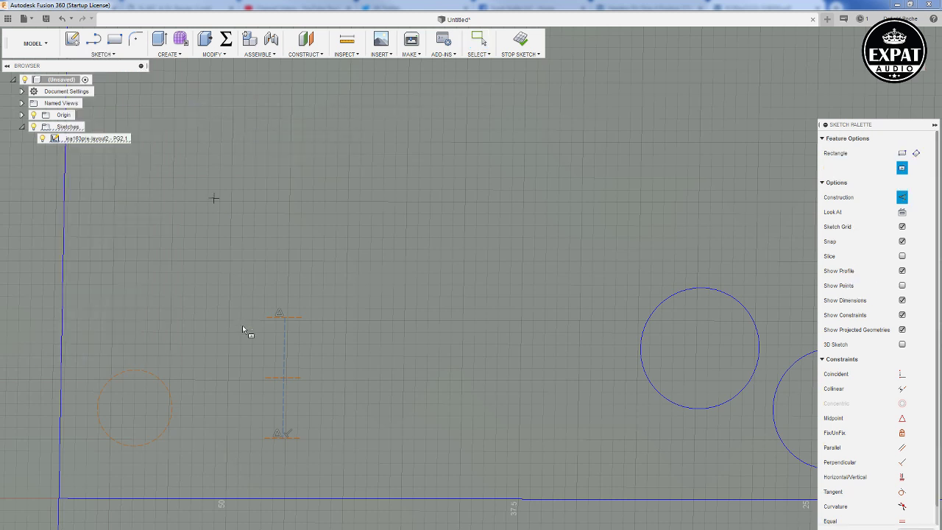
pyautogui.click(283, 378)
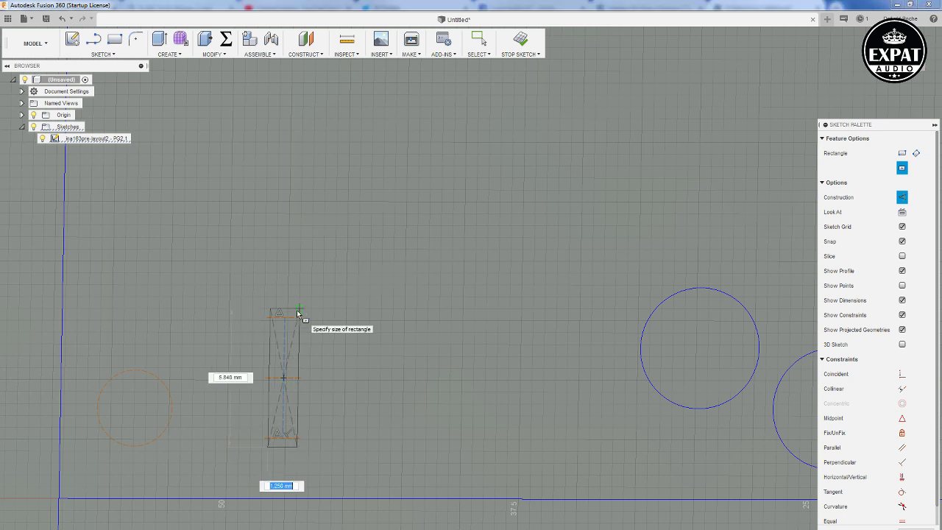
pyautogui.write('12.')
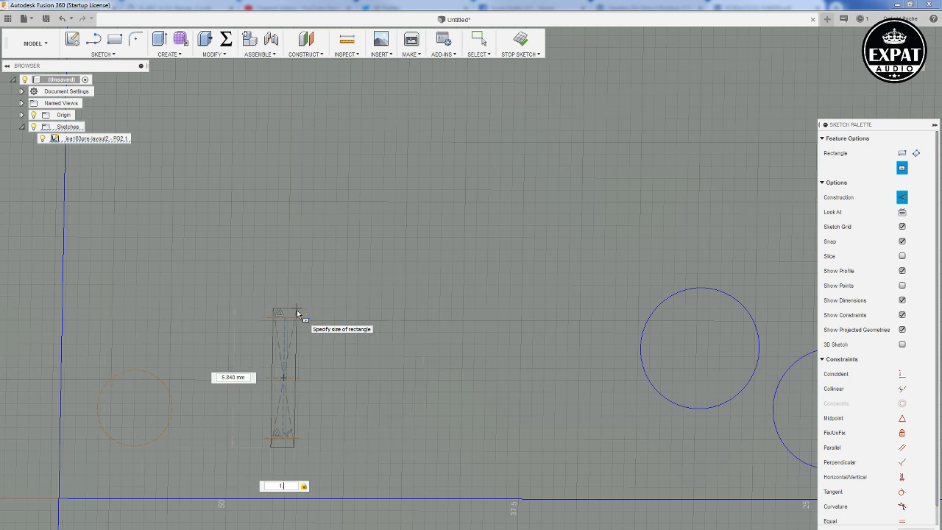
pyautogui.press('Tab')
pyautogui.press('Tab')
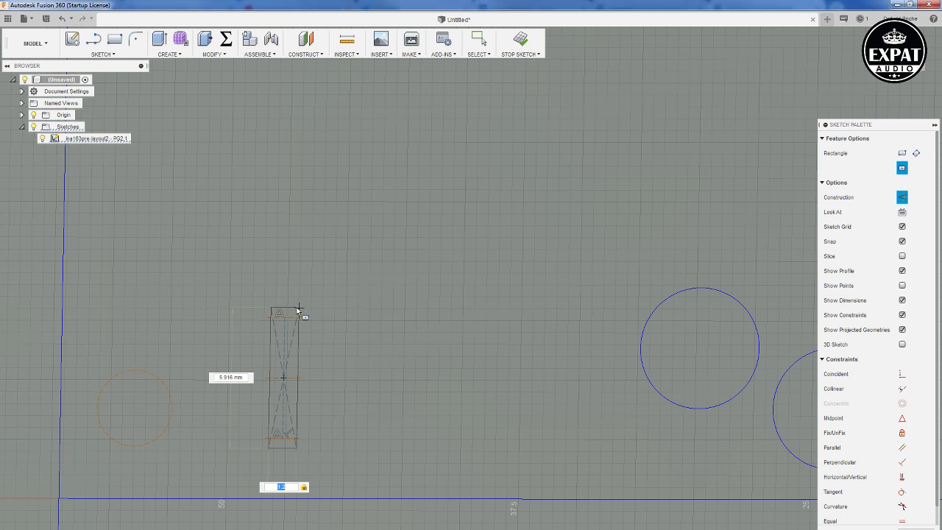
pyautogui.click(298, 309)
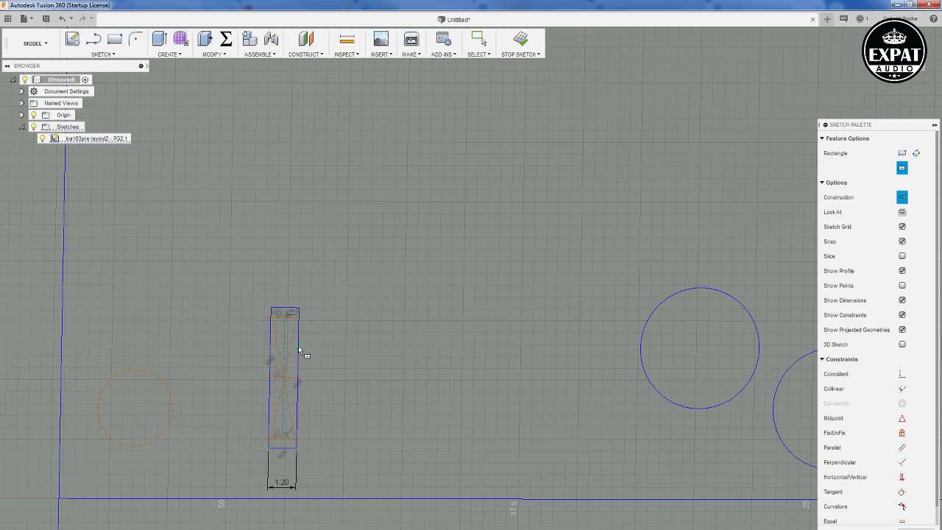
pyautogui.press('Escape')
# Offset the full slot rectangle near the board's lower-left corner outward by 1 mm, using chain selection.
pyautogui.press('o')
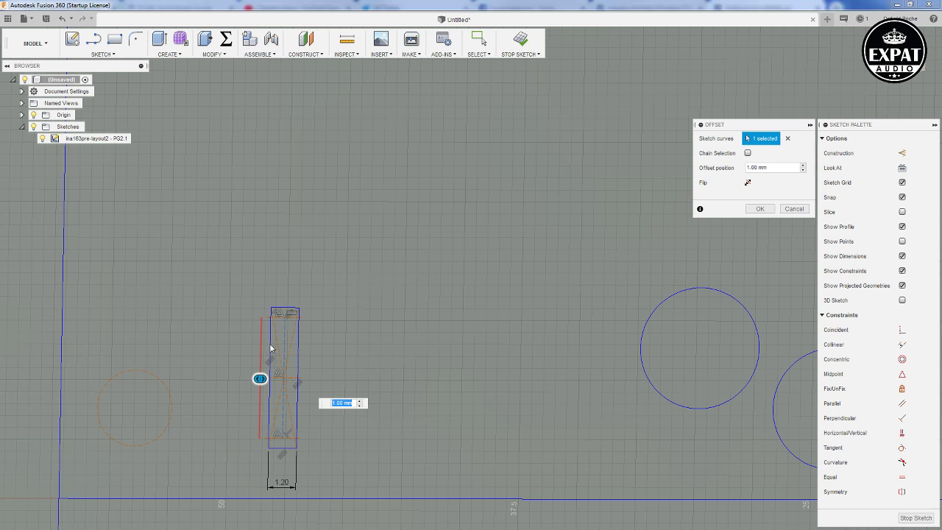
pyautogui.click(794, 209)
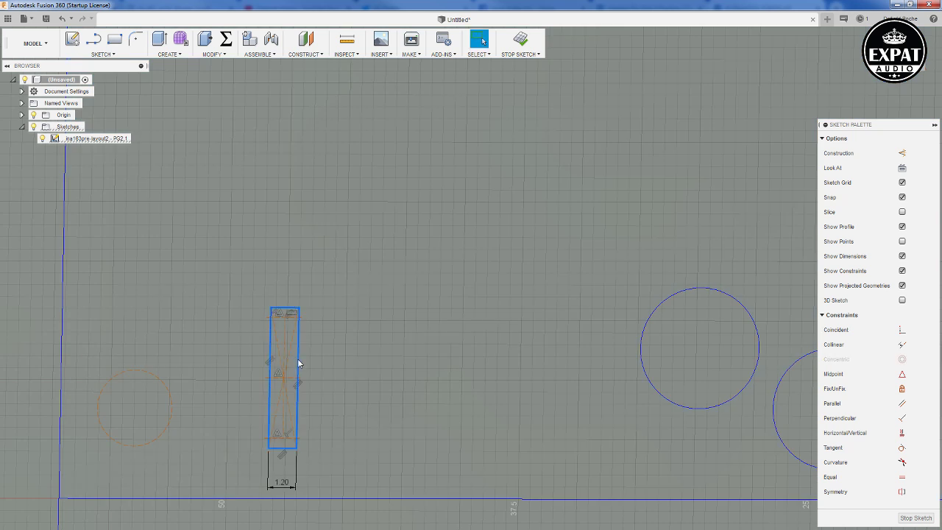
pyautogui.press('o')
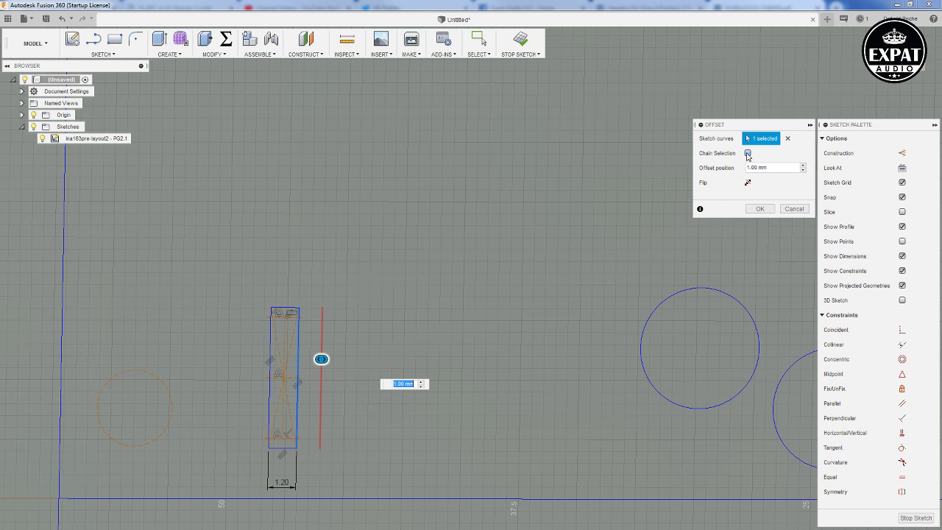
pyautogui.click(748, 153)
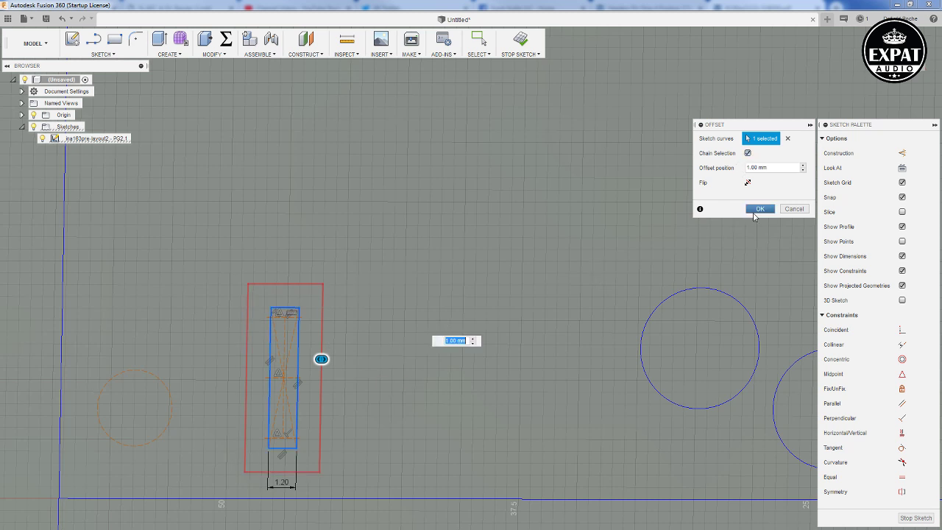
pyautogui.click(760, 208)
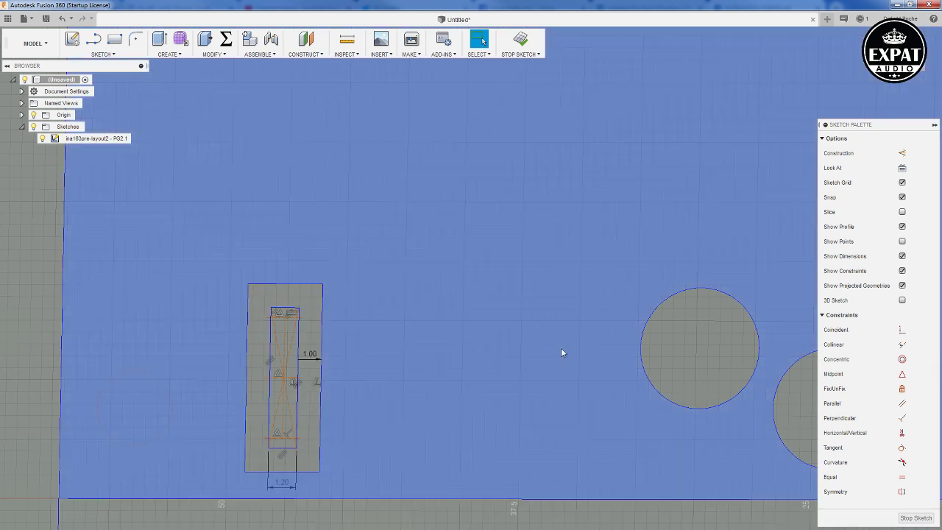
# Draw a line joining the midpoints of the upper and lower marks in each three-pad group near the board's right edge.
pyautogui.moveTo(540, 372); pyautogui.dragTo(197, 371, button='middle')
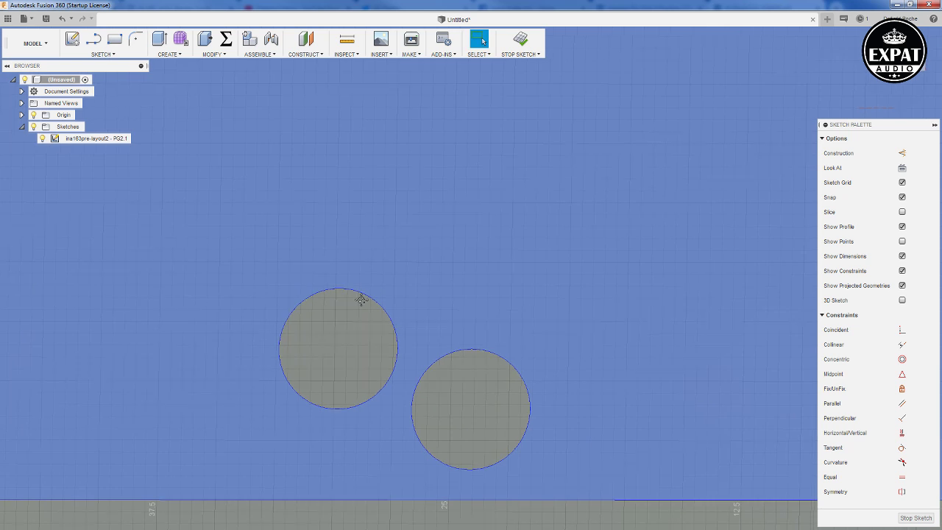
pyautogui.moveTo(695, 305); pyautogui.dragTo(309, 292, button='middle')
pyautogui.moveTo(502, 290)
pyautogui.mouseDown(button='middle')
pyautogui.moveTo(449, 423)
pyautogui.moveTo(481, 376)
pyautogui.moveTo(446, 376)
pyautogui.moveTo(388, 426)
pyautogui.mouseUp(button='middle')
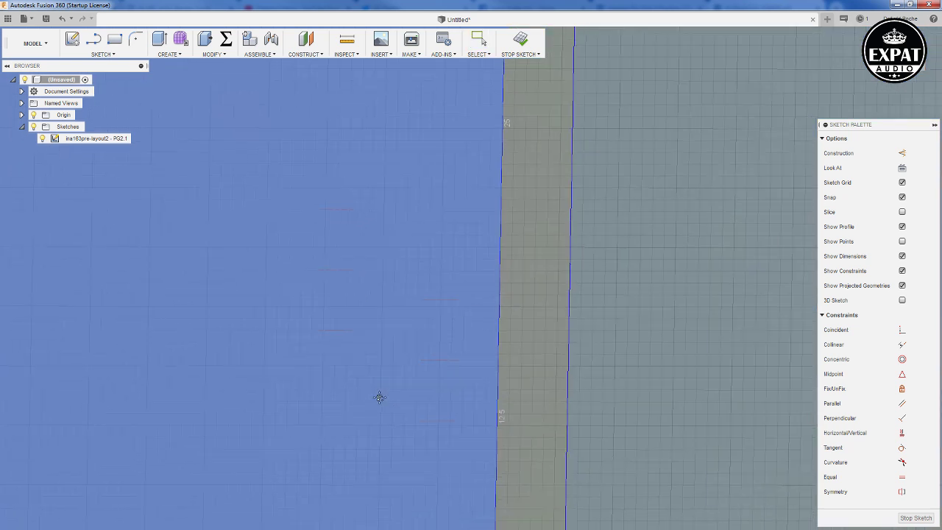
pyautogui.click(95, 41)
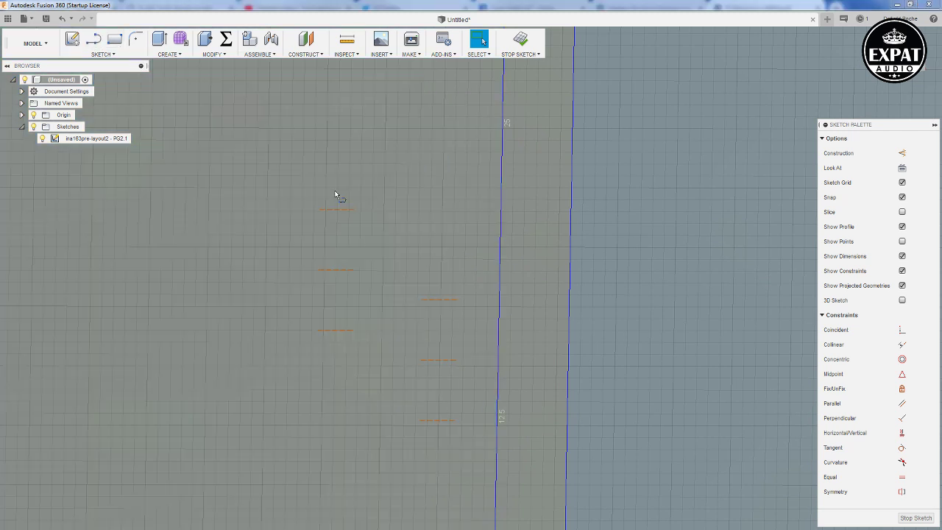
pyautogui.click(337, 210)
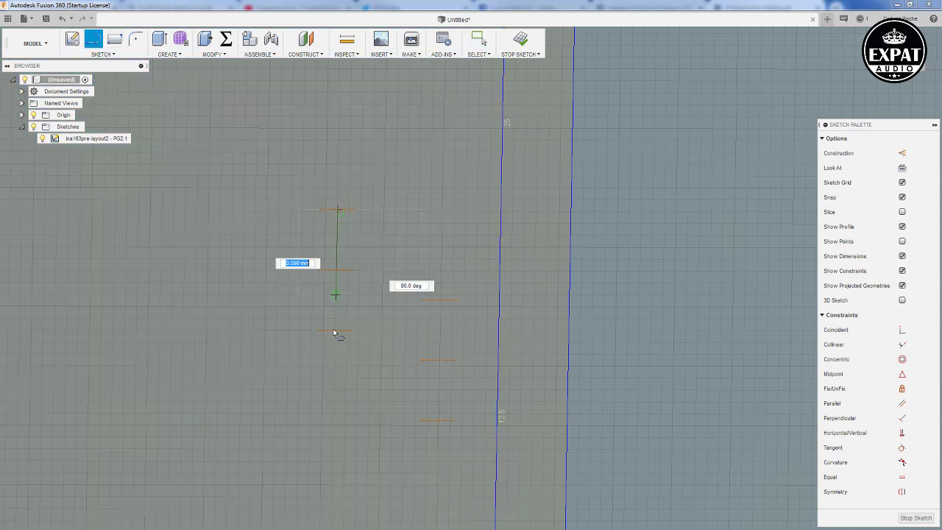
pyautogui.doubleClick(336, 331)
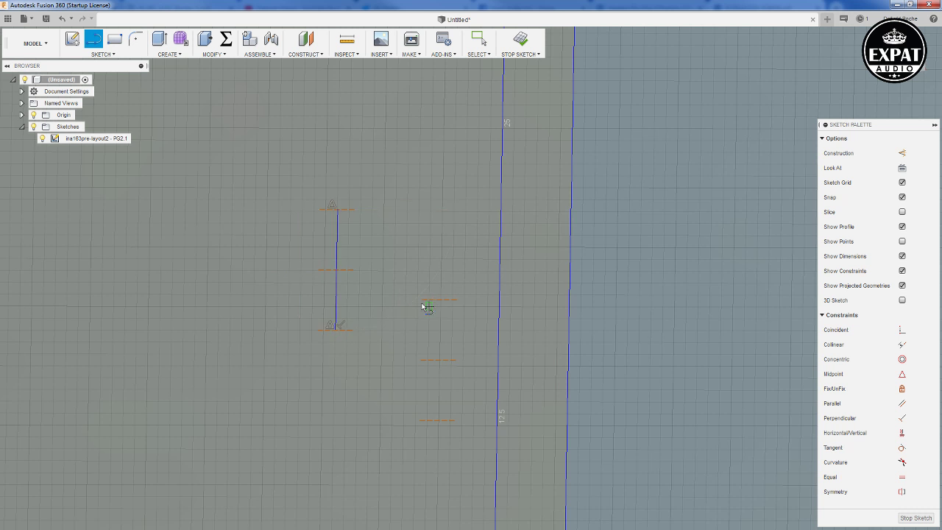
pyautogui.click(440, 300)
pyautogui.doubleClick(439, 424)
pyautogui.press('Escape')
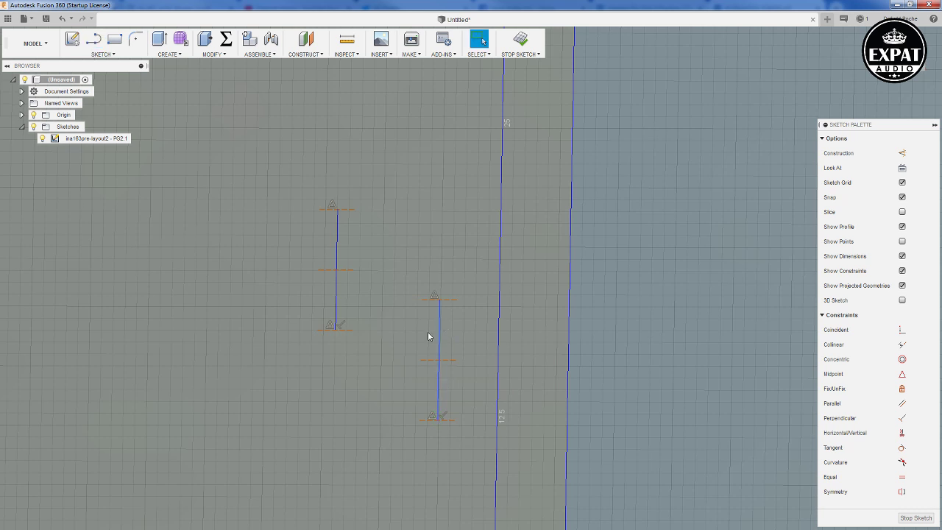
# Convert the two lines through the pad groups near the board's right edge to construction lines.
pyautogui.click(438, 342)
pyautogui.keyDown('shift'); pyautogui.click(336, 257); pyautogui.keyUp('shift')
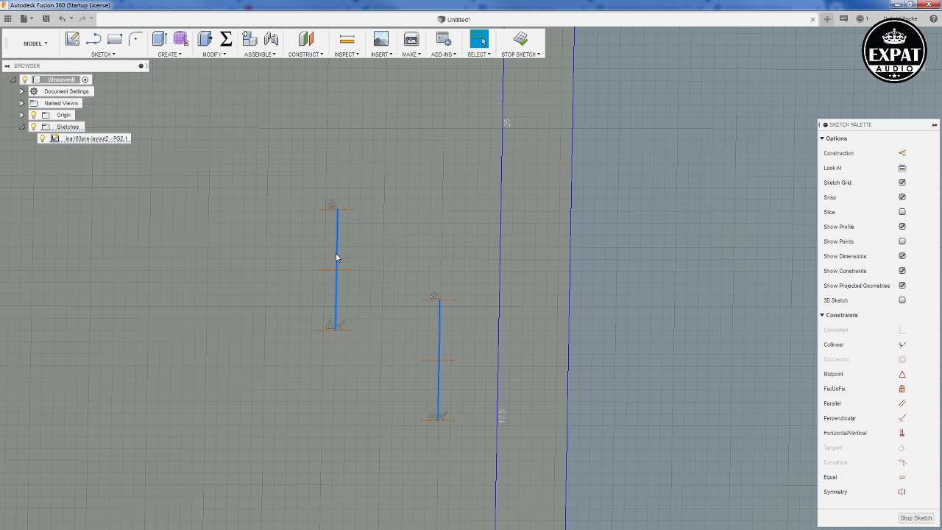
pyautogui.press('x')
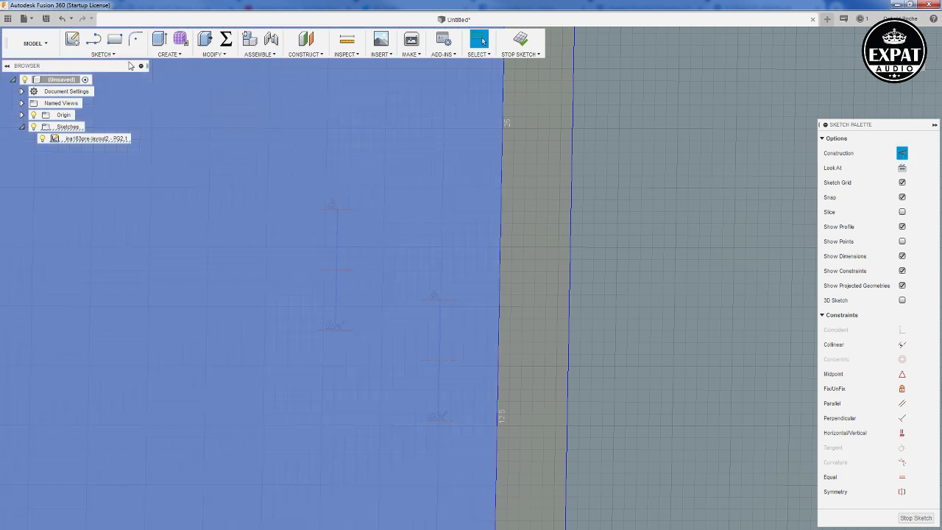
# Draw a center rectangle 1.2 mm wide and about 6.4 mm tall, centred on the middle mark of the left pad group.
pyautogui.click(107, 55)
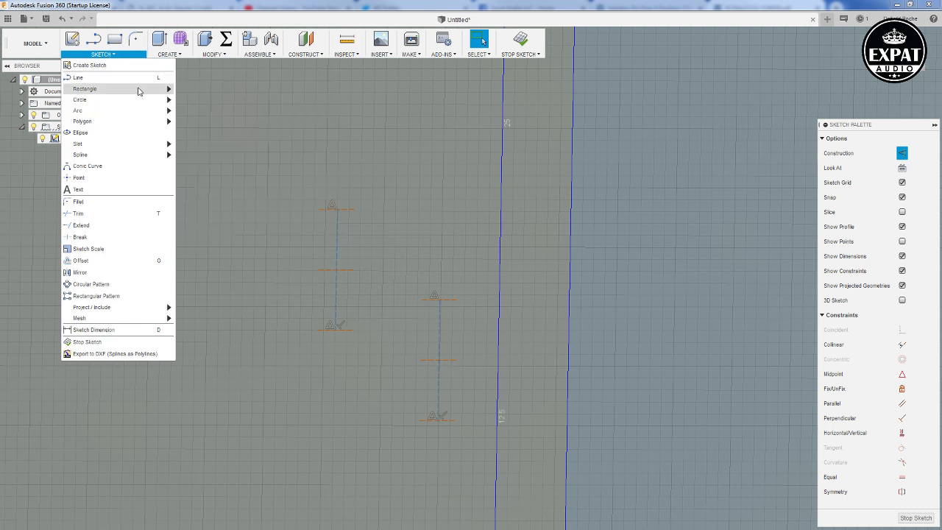
pyautogui.click(199, 111)
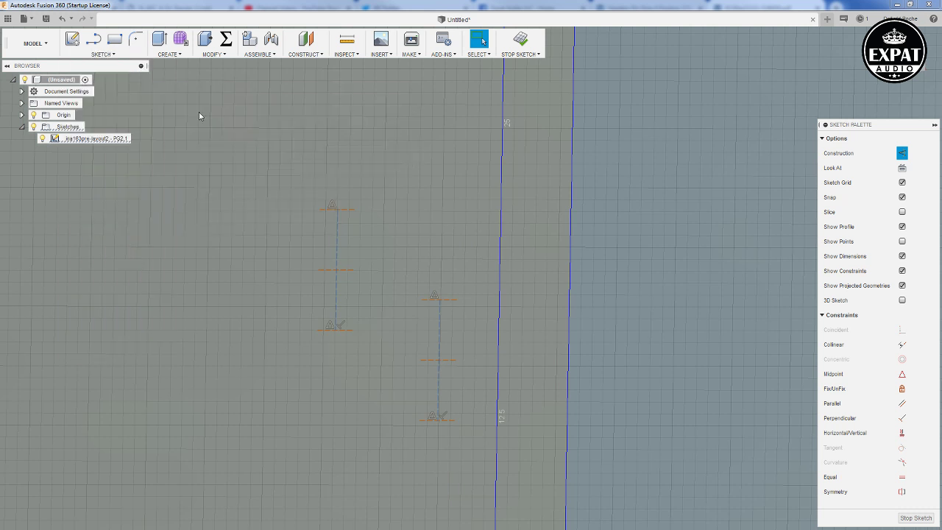
pyautogui.click(336, 270)
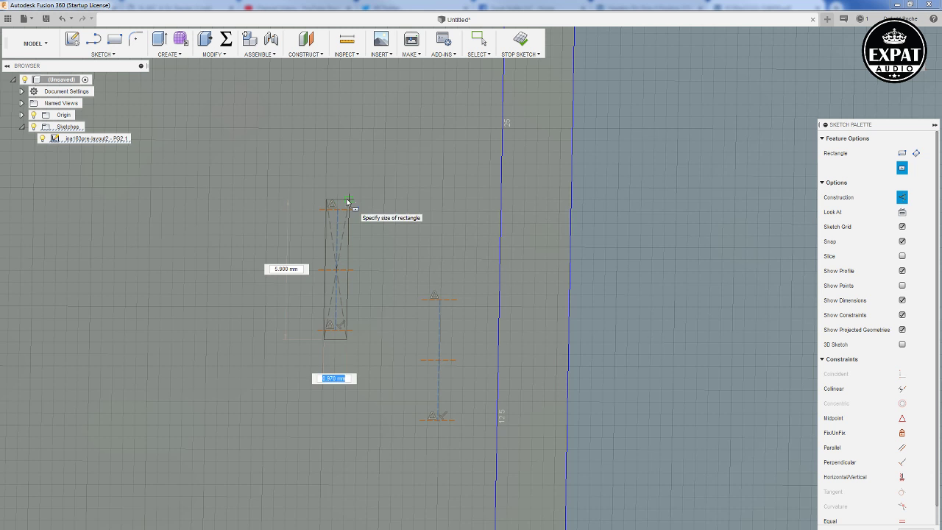
pyautogui.write('1.2')
pyautogui.press('Tab')
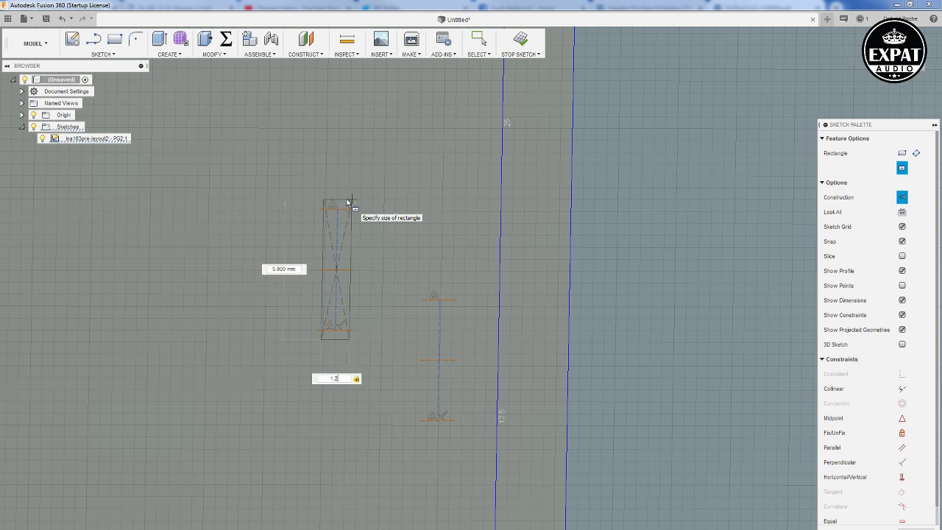
pyautogui.press('Tab')
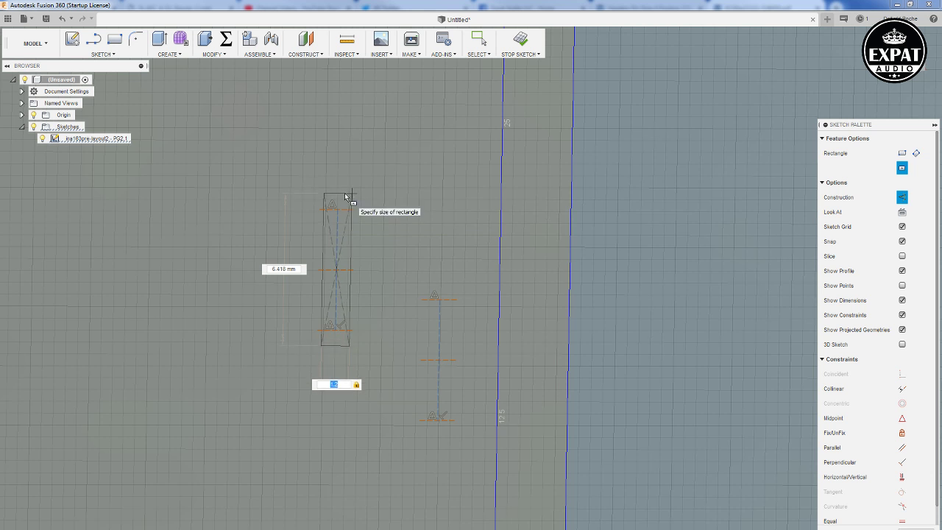
pyautogui.click(345, 193)
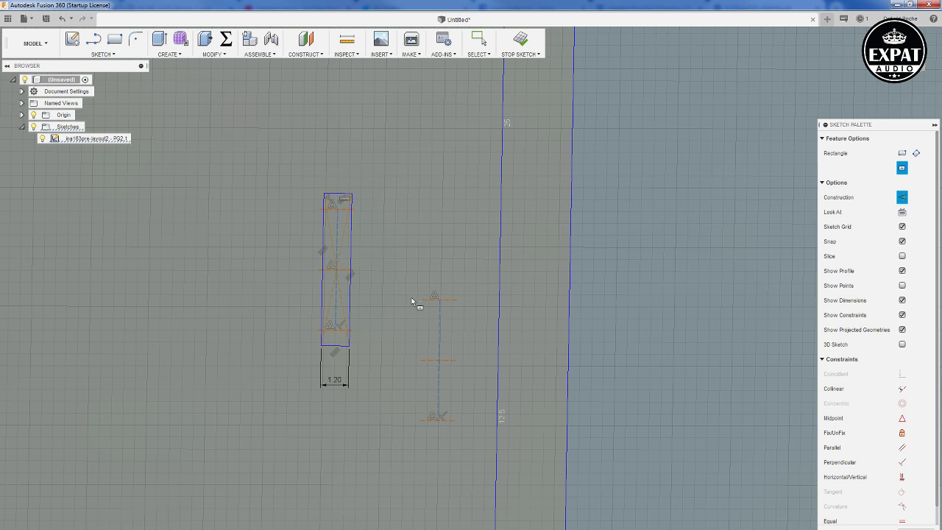
# Draw a center rectangle 1.2 mm wide and about 6.9 mm tall on the middle mark of the pad group nearest the right edge.
pyautogui.click(439, 361)
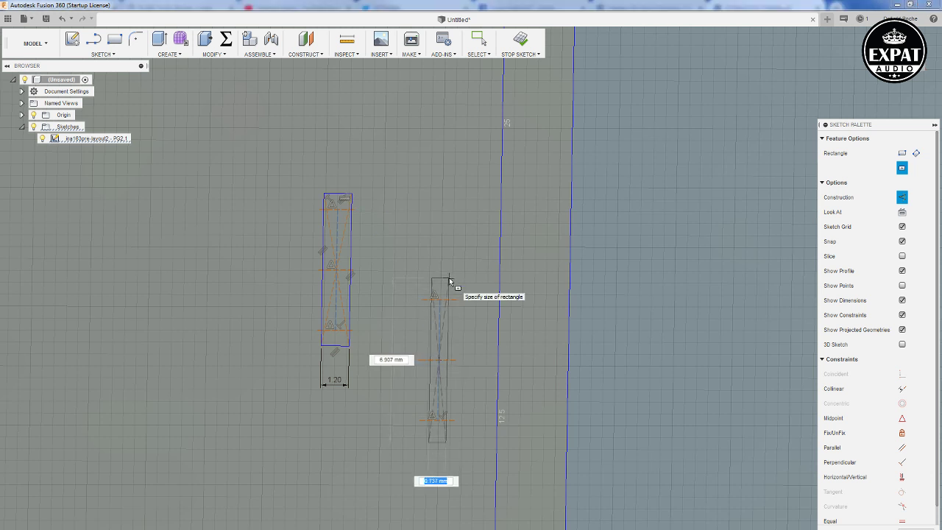
pyautogui.write('1.2')
pyautogui.press('Tab')
pyautogui.press('Tab')
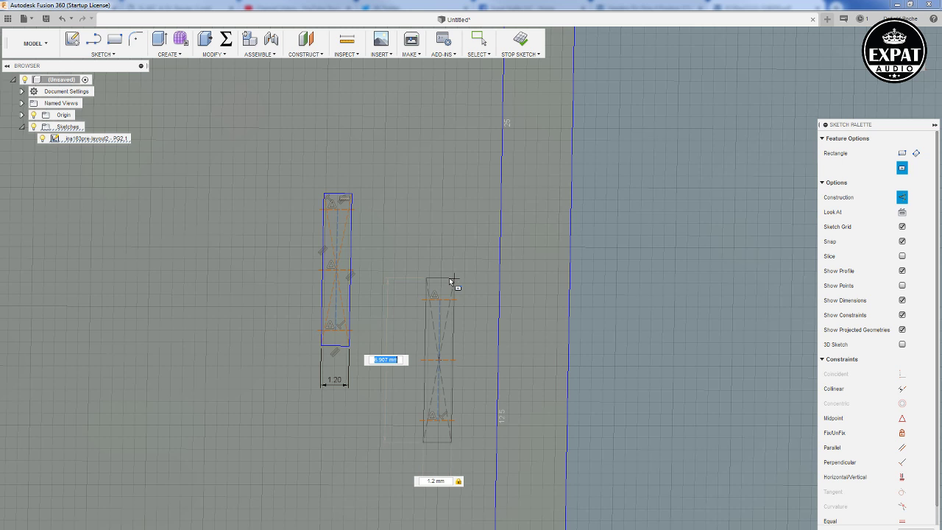
pyautogui.press('Return')
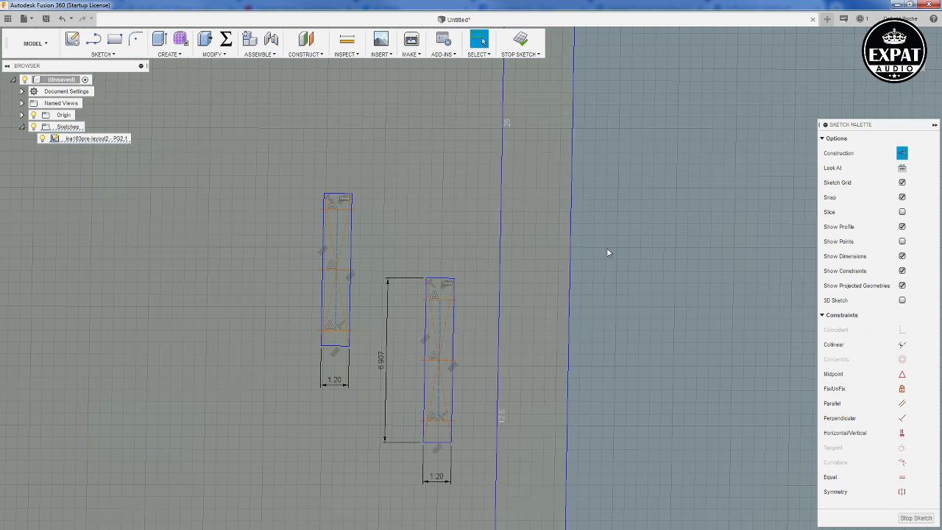
# Offset both header slot rectangles near the board's right edge outward by 1 mm each.
pyautogui.click(324, 207)
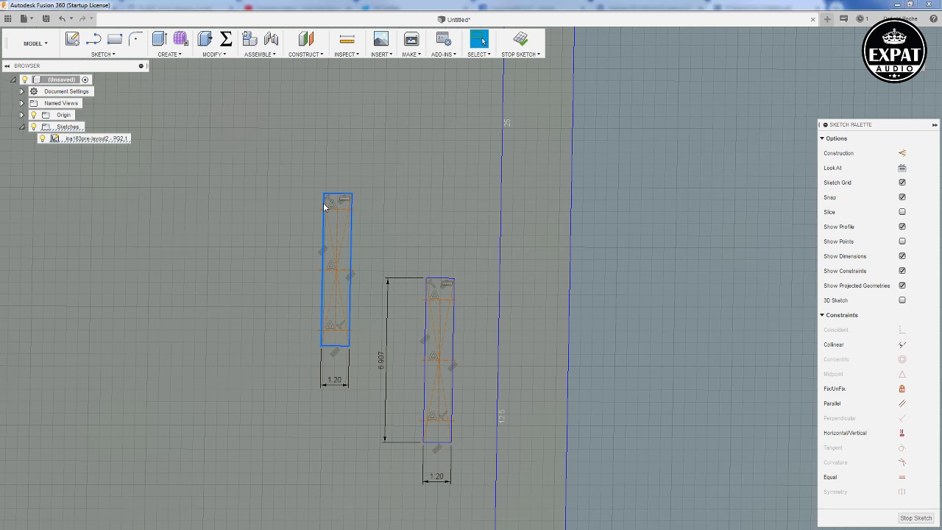
pyautogui.press('o')
pyautogui.click(760, 208)
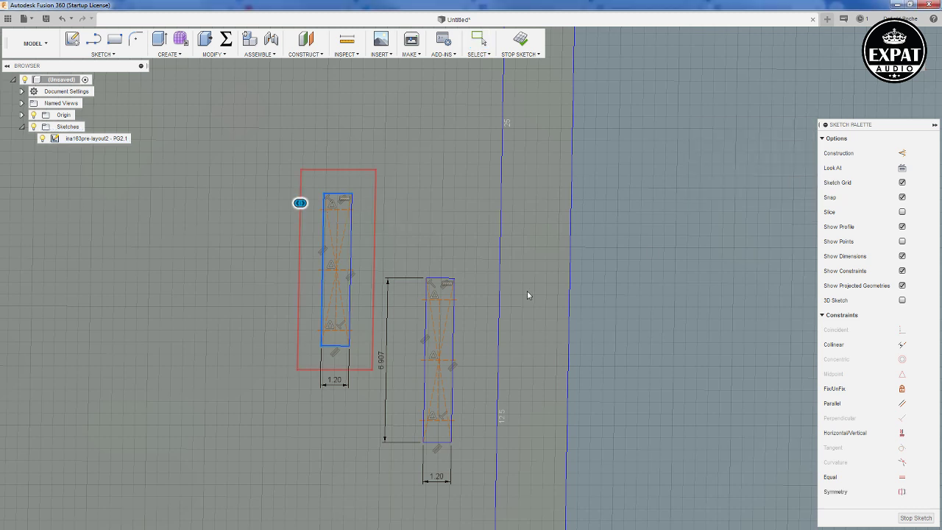
pyautogui.doubleClick(431, 280)
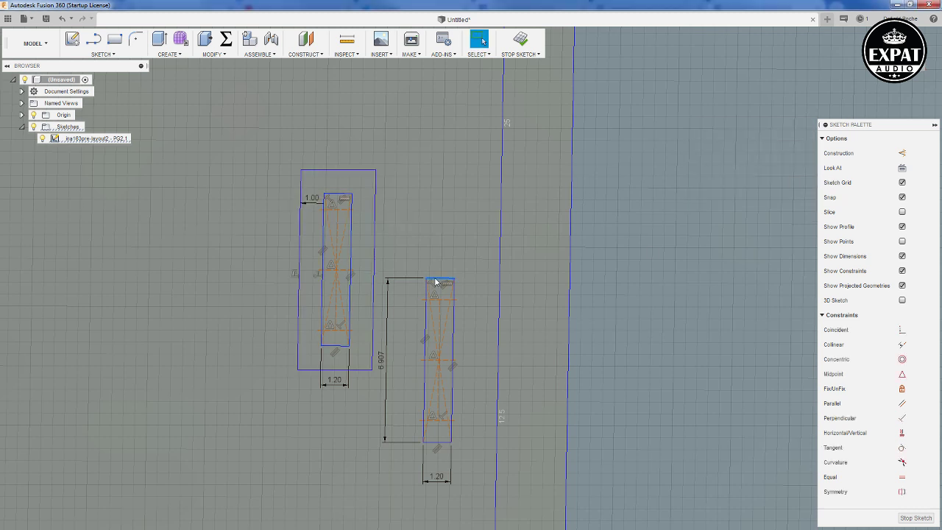
pyautogui.press('o')
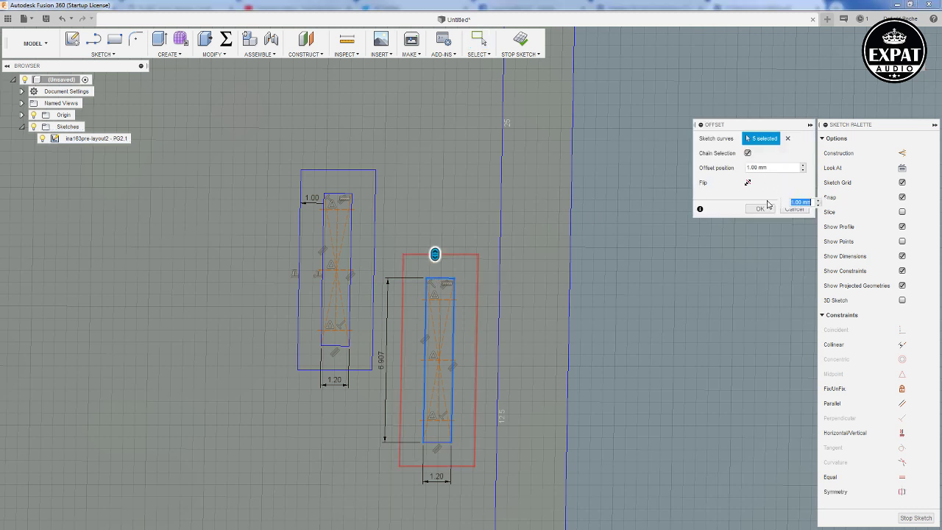
pyautogui.click(762, 209)
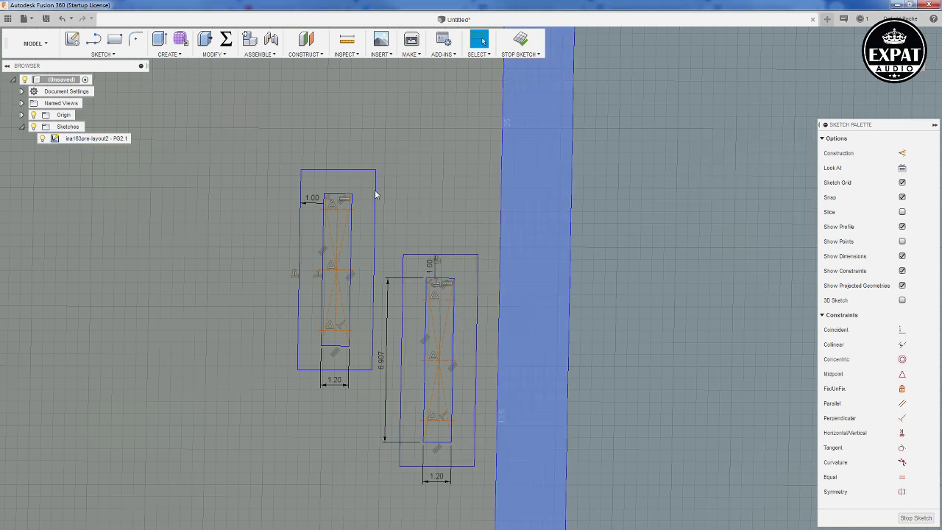
# Save the design under the name Eden-Jig.
pyautogui.scroll(5, 355, 201)
pyautogui.scroll(-6, 263, 306)
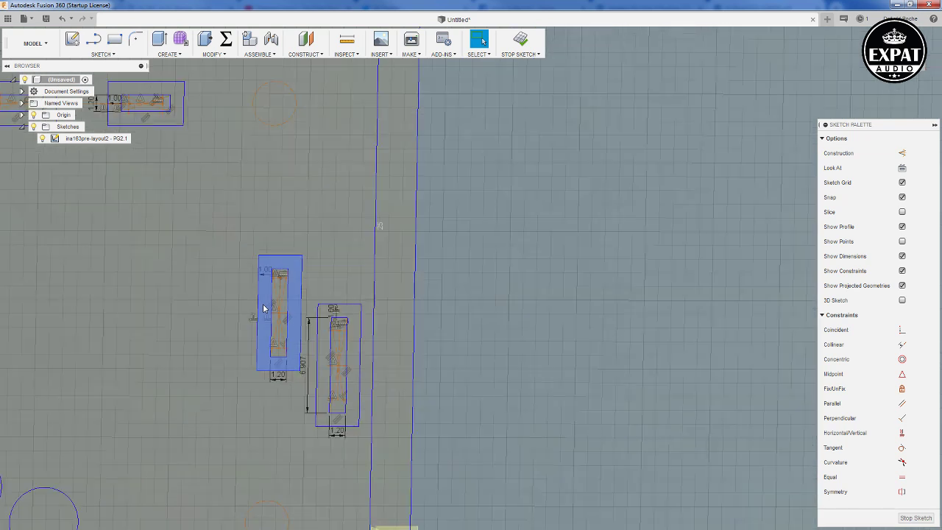
pyautogui.scroll(-2, 264, 306)
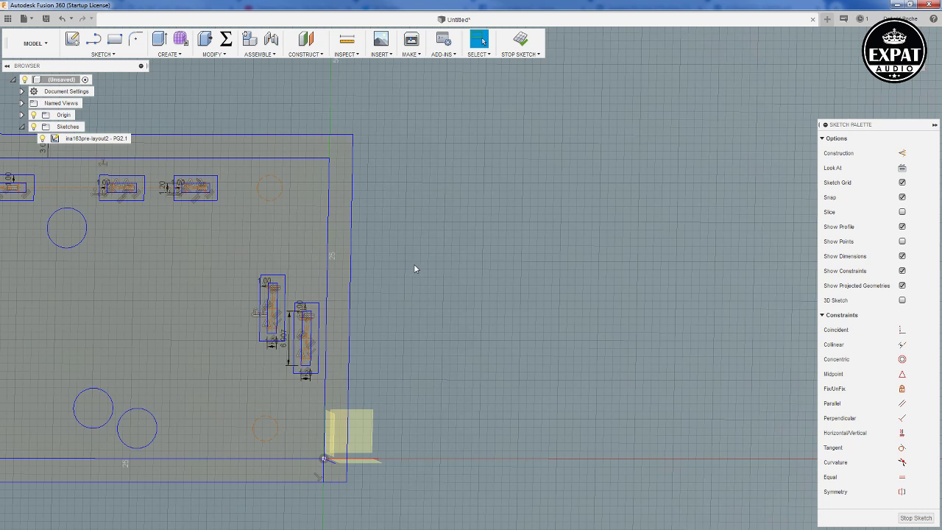
pyautogui.scroll(-3, 413, 268)
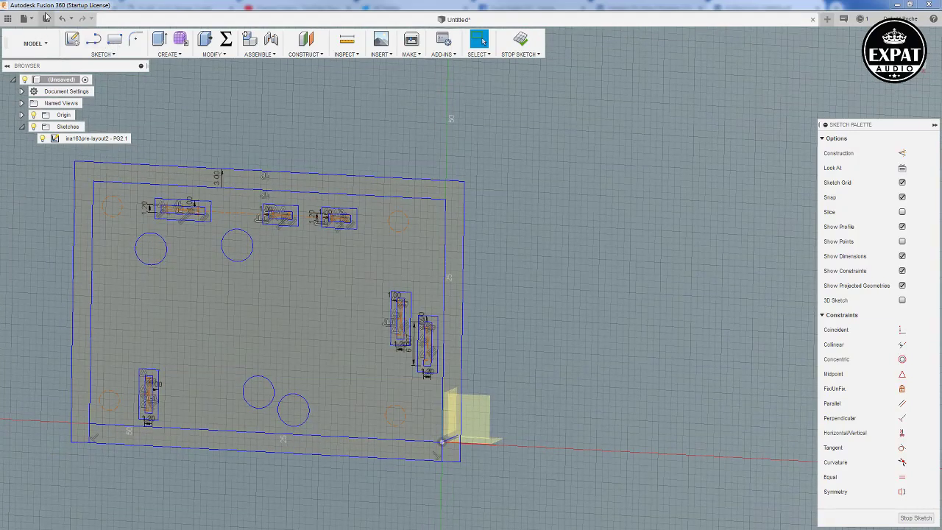
pyautogui.hotkey('ctrl', 's')
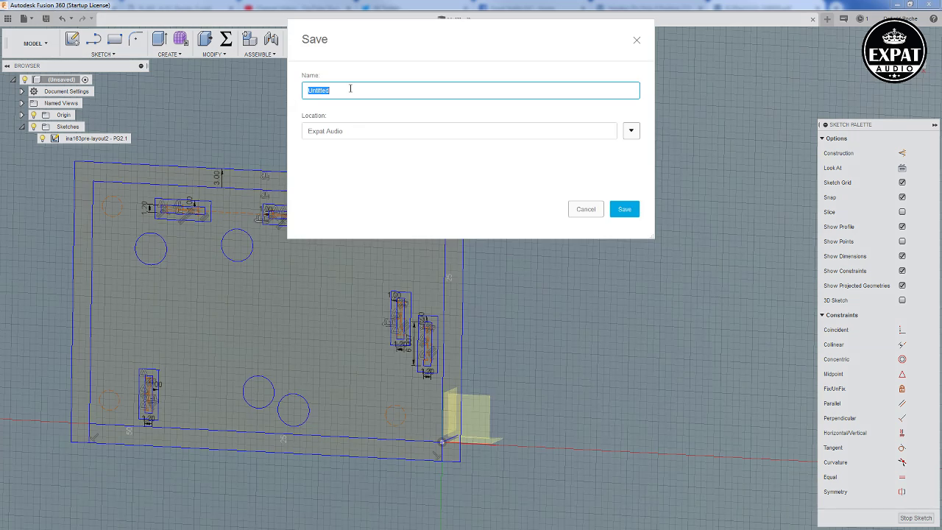
pyautogui.write('E')
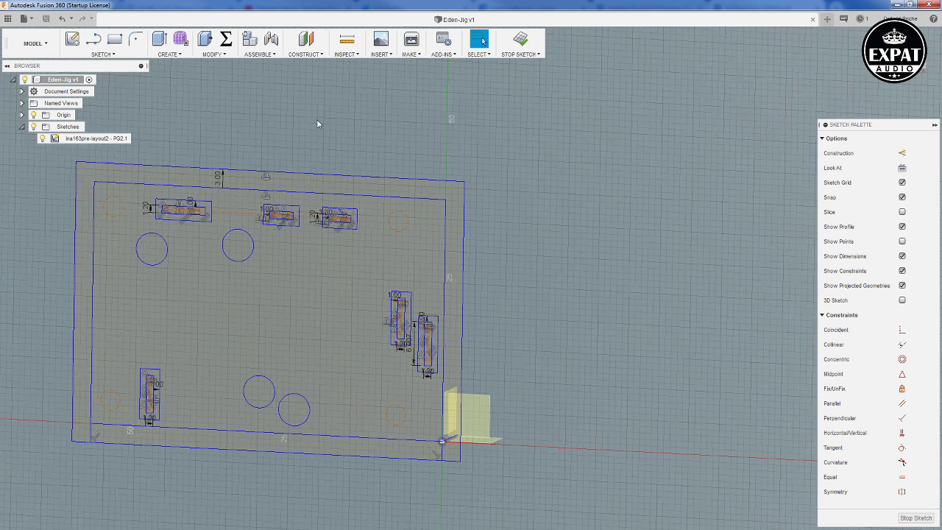
pyautogui.click(311, 246)
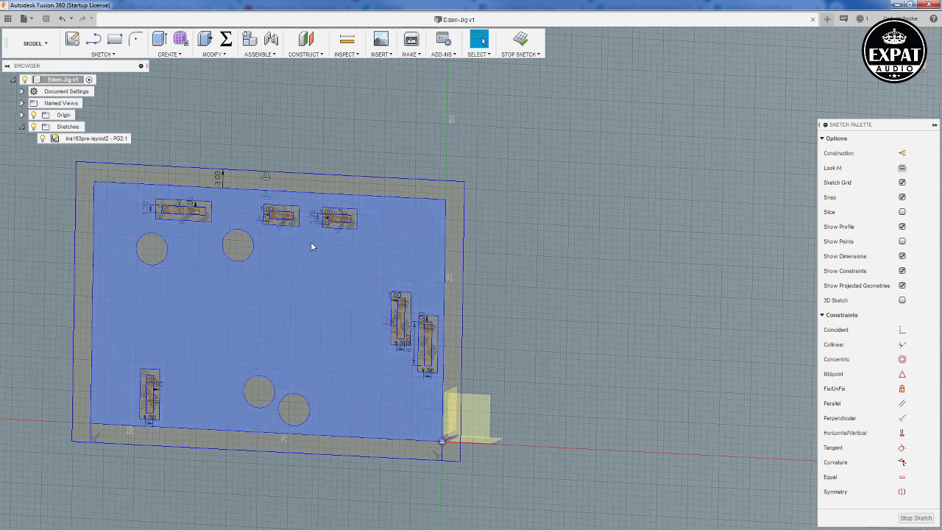
pyautogui.click(274, 136)
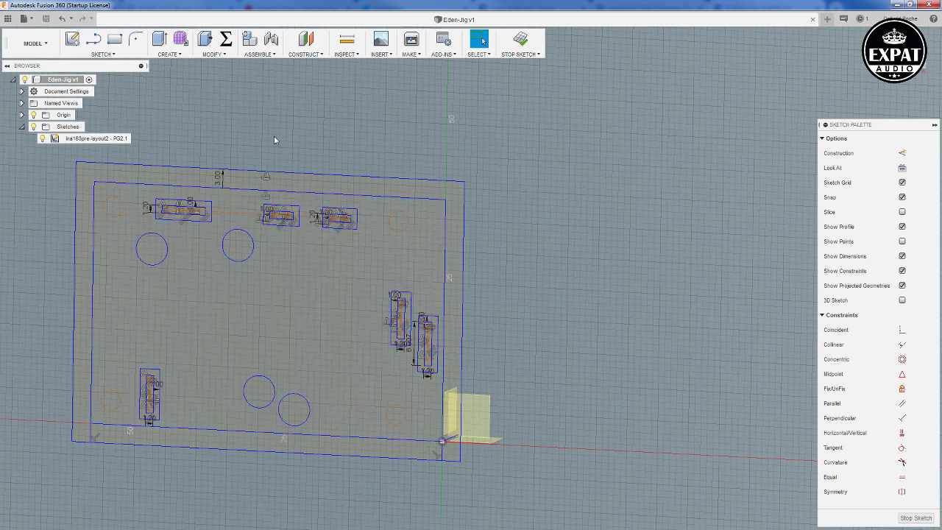